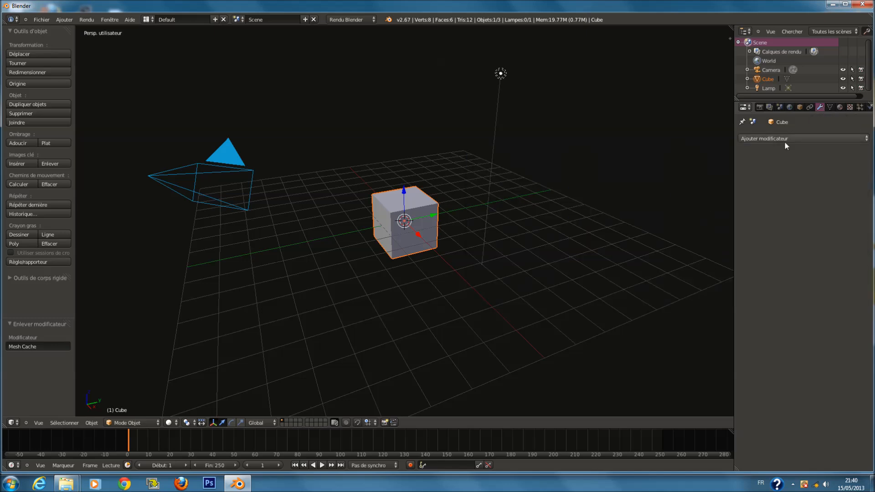
left_click(781, 138)
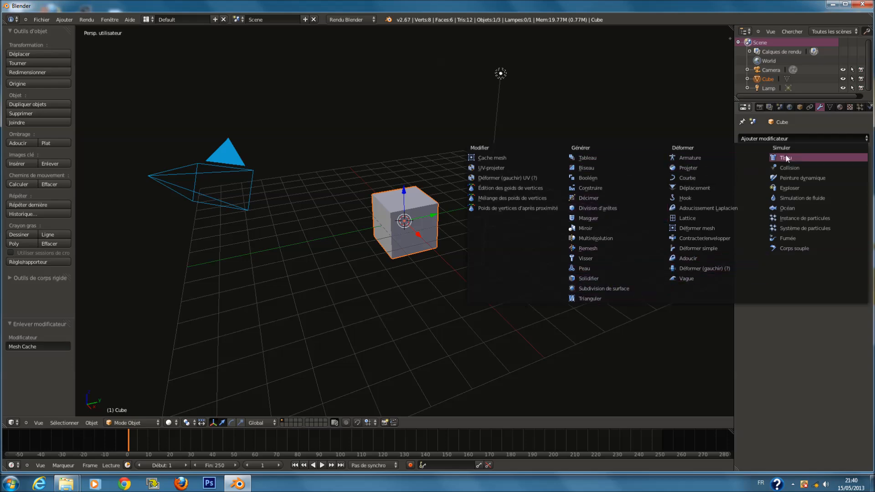
scroll(330, 275, "up", 4)
middle_click_drag(344, 262, 373, 246)
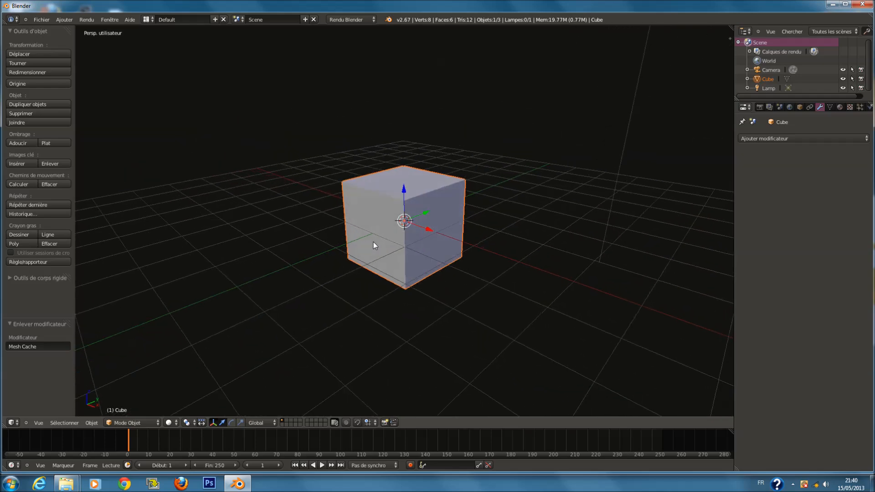
left_click(791, 137)
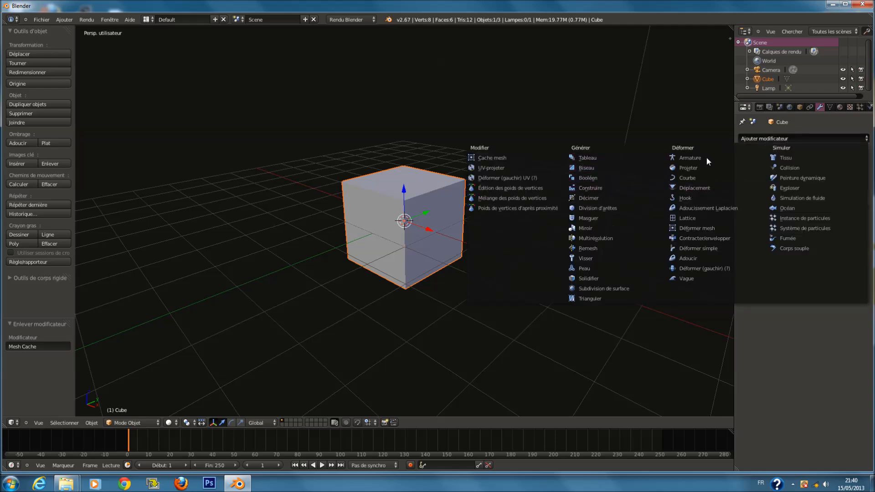
scroll(377, 256, "up", 1)
scroll(377, 255, "down", 1)
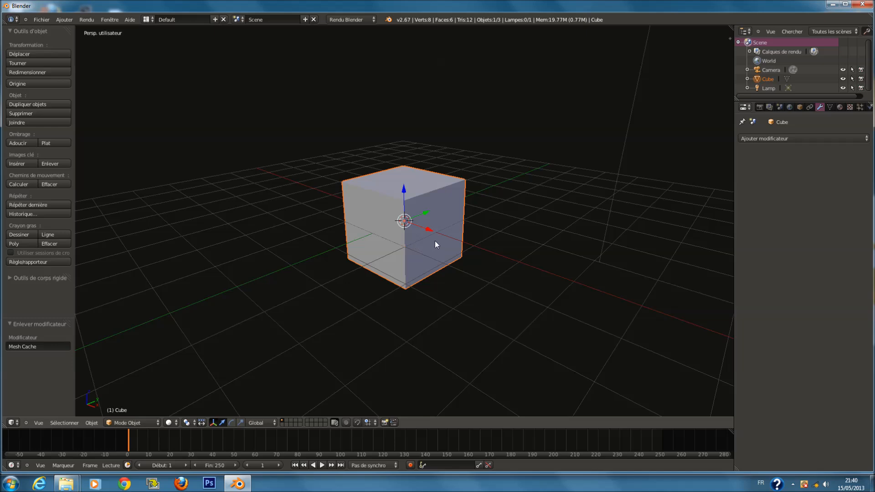
Add a Subdivision Surface modifier with 5 viewport subdivisions to the cube and remove it again
key("ctrl+1")
key("ctrl+2")
key("ctrl+3")
key("ctrl+4")
key("ctrl+5")
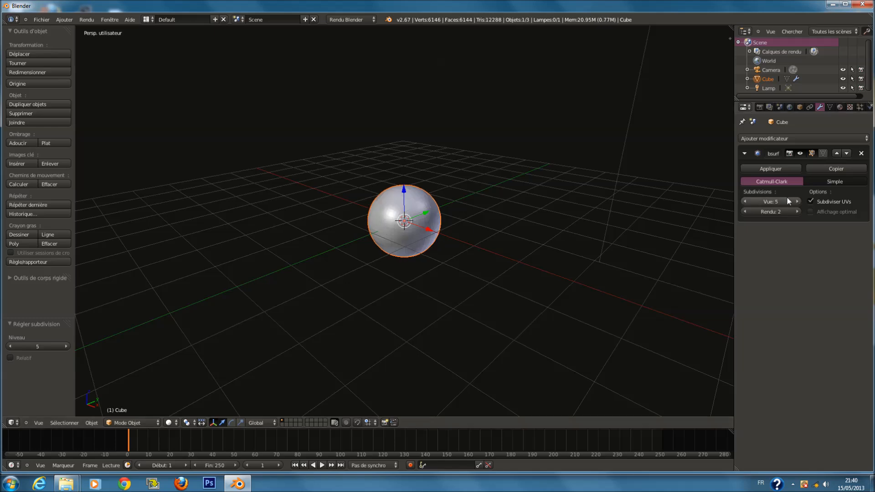
left_click(860, 153)
Add a Subdivision Surface modifier from the modifier list and shade the cube smooth
left_click(795, 138)
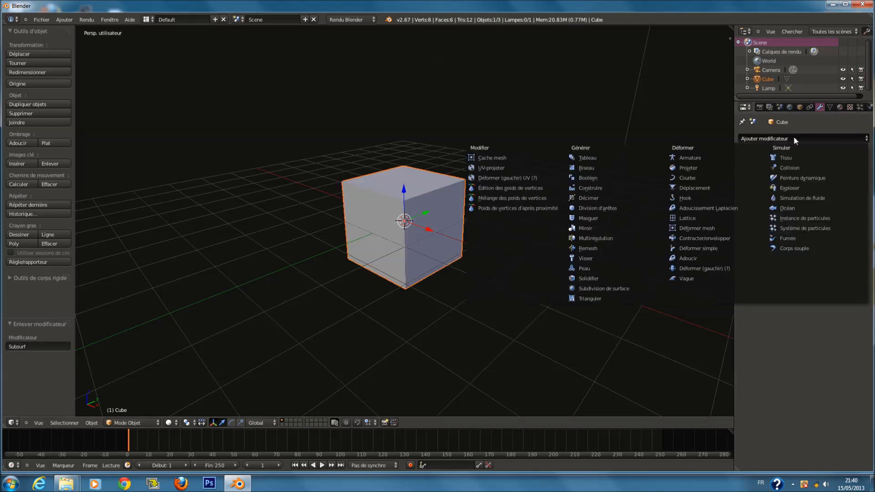
left_click(622, 288)
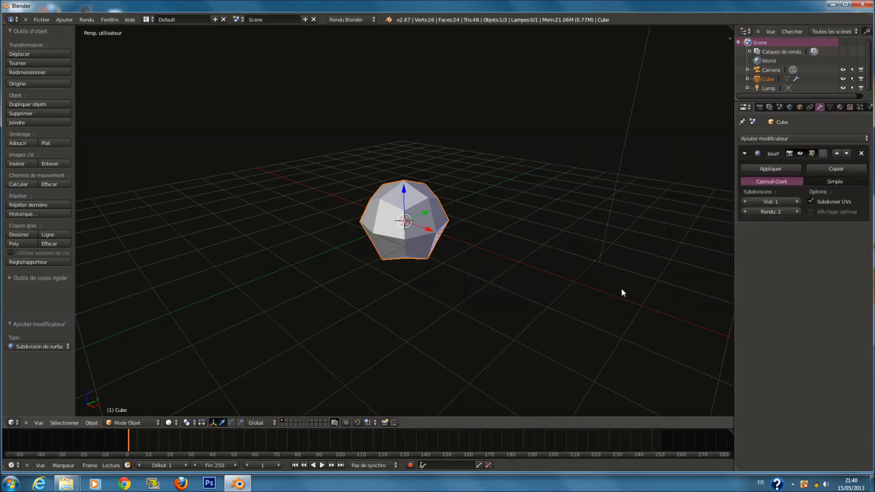
left_click(15, 143)
Raise the subdivision modifier's viewport level to 6
left_click(796, 202)
left_click(797, 201)
left_click(797, 202)
left_click(797, 202)
left_click(797, 201)
scroll(464, 258, "up", 2)
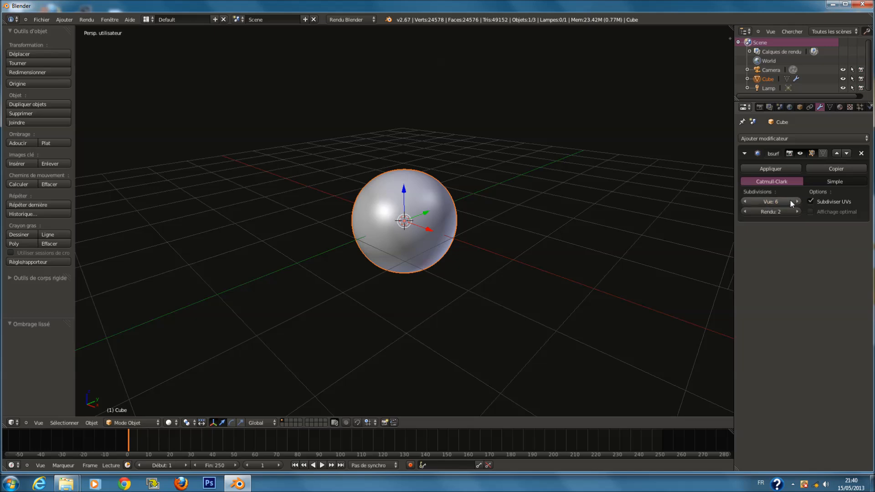
left_click_drag(786, 203, 846, 214)
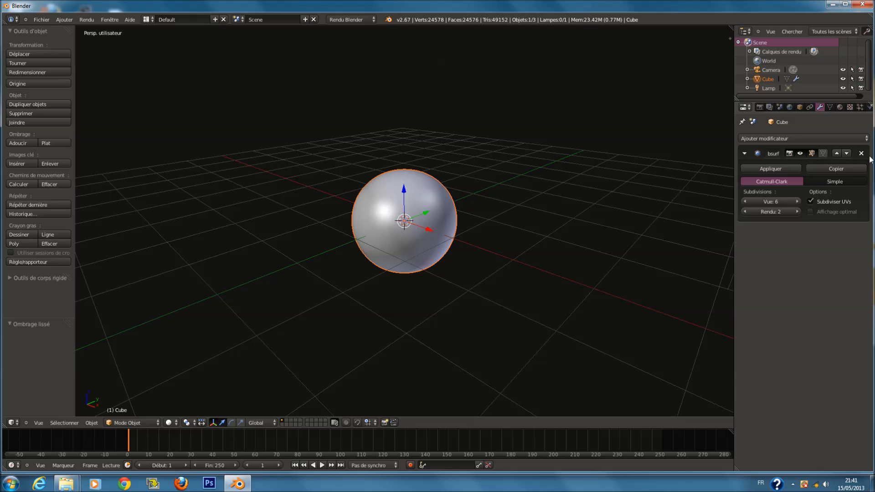
Remove the subdivision modifier and add a Multiresolution modifier to the cube
left_click(861, 154)
left_click(780, 139)
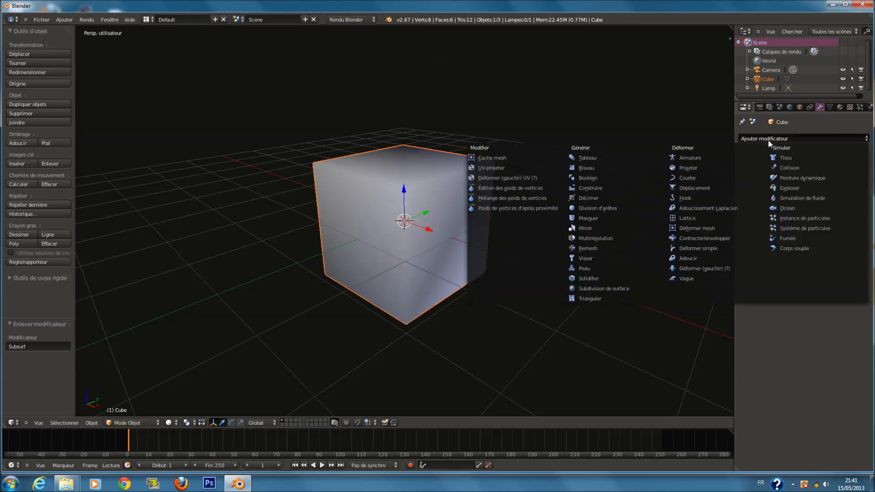
left_click(605, 239)
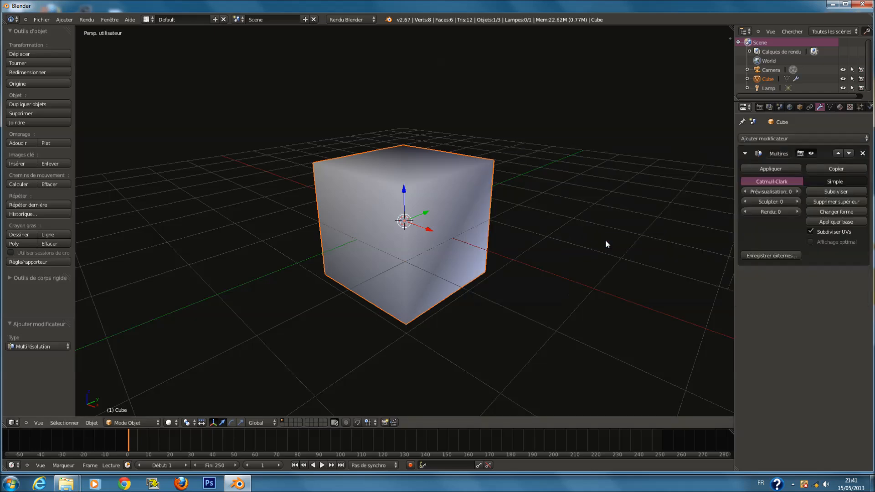
Subdivide the Multiresolution modifier repeatedly up to level 9
left_click(839, 192)
left_click(840, 192)
left_click(839, 192)
left_click(839, 192)
left_click(839, 192)
left_click(839, 192)
left_click(839, 192)
left_click(840, 192)
left_click(839, 192)
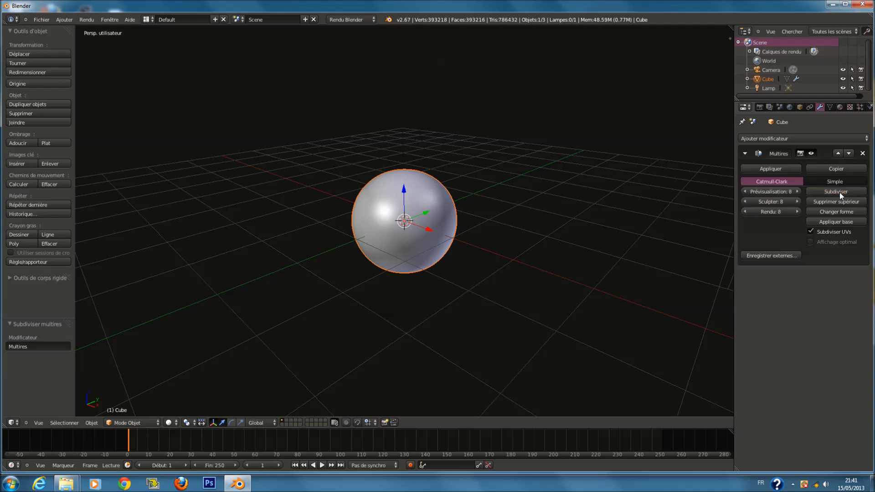
scroll(573, 231, "up", 3)
scroll(571, 232, "down", 6)
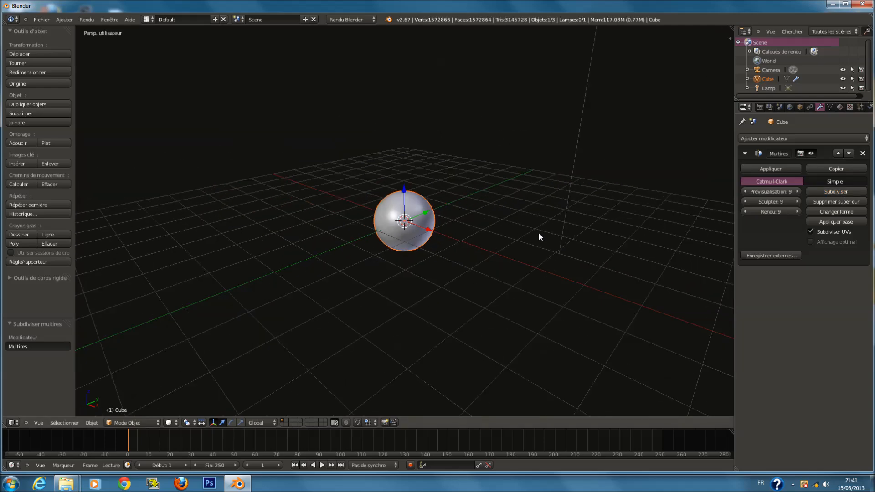
scroll(536, 187, "up", 4)
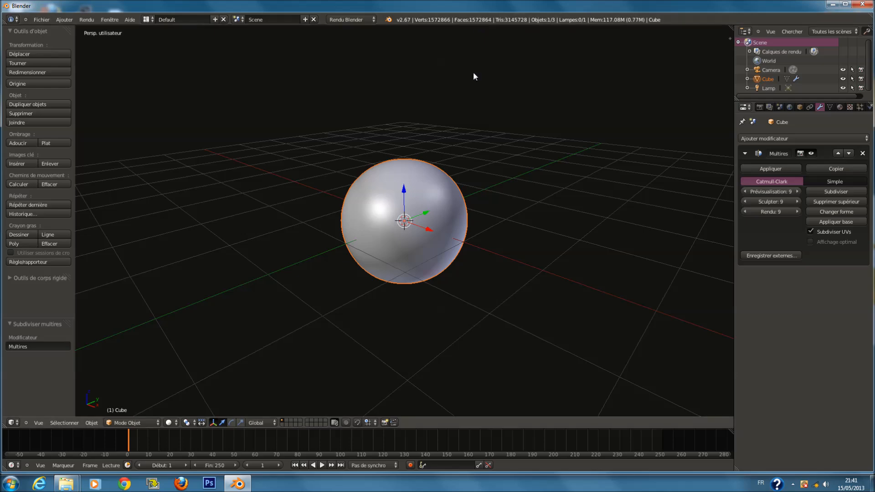
scroll(588, 183, "up", 2)
scroll(591, 184, "down", 3)
scroll(590, 184, "up", 2)
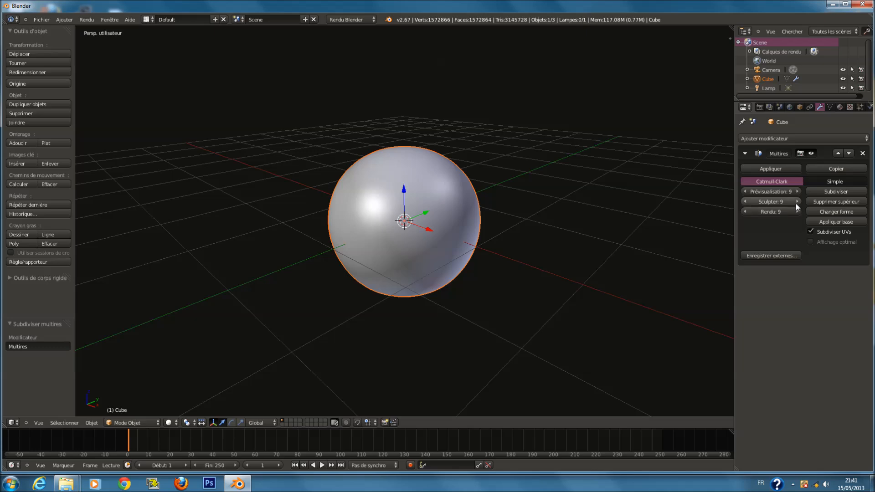
Remove the Multiresolution modifier and add a Subdivision Surface modifier
left_click(863, 153)
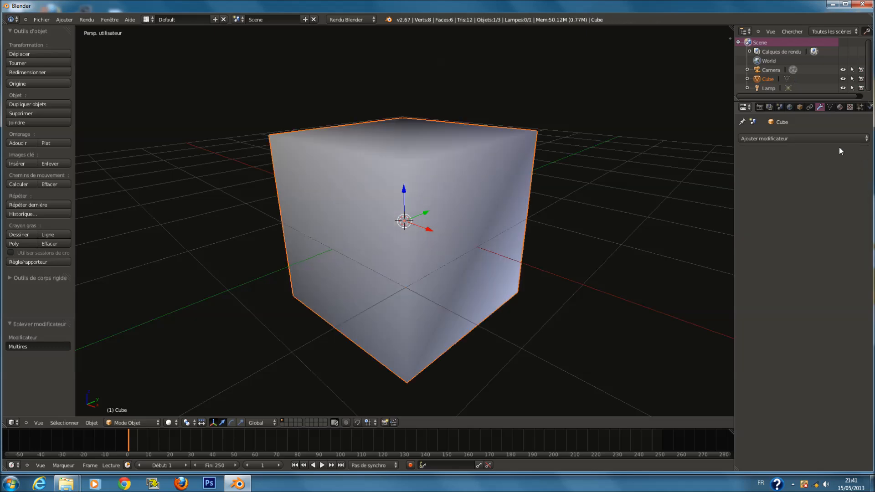
left_click(807, 139)
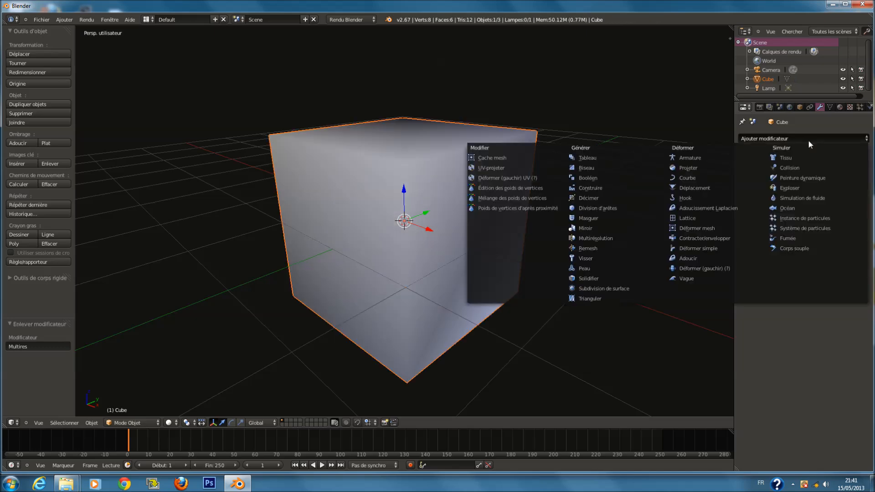
left_click(619, 289)
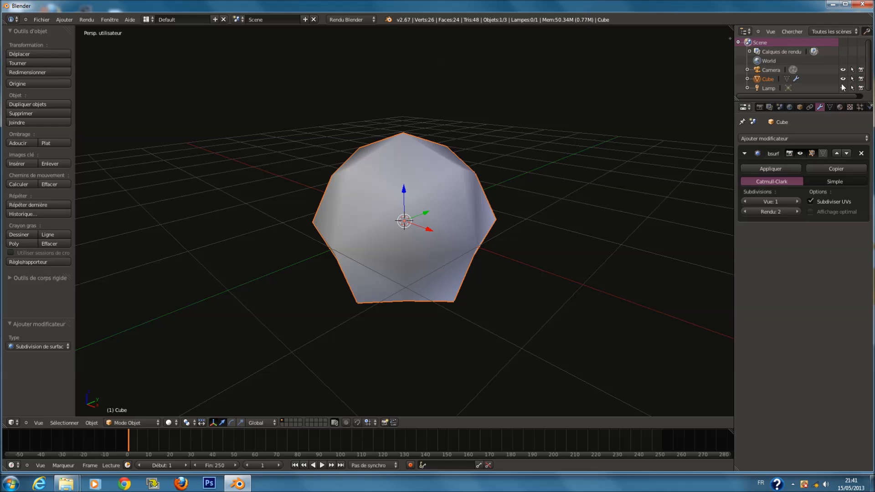
Toggle the subdivision modifier's viewport display off and on repeatedly
left_click(800, 154)
left_click(800, 153)
left_click(800, 154)
left_click(800, 153)
scroll(482, 226, "down", 3)
scroll(482, 226, "up", 3)
left_click(800, 154)
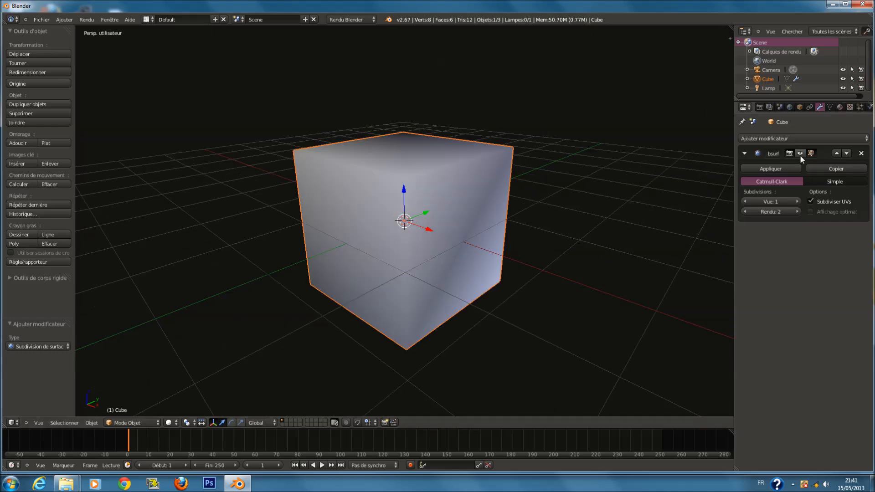
left_click(800, 154)
left_click(800, 154)
left_click(800, 154)
left_click(800, 154)
left_click(800, 154)
left_click(800, 154)
left_click(800, 154)
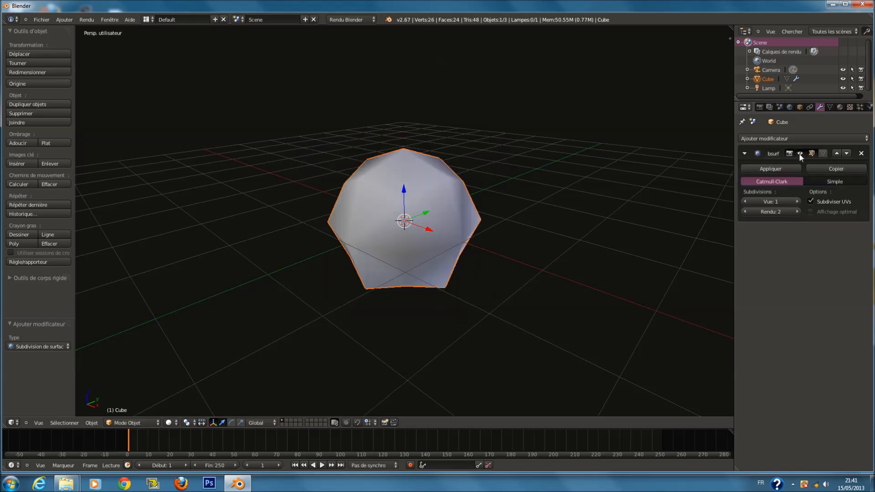
Remove the subdivision modifier and add a Triangulate modifier to the cube
left_click(862, 154)
left_click(768, 139)
left_click(627, 297)
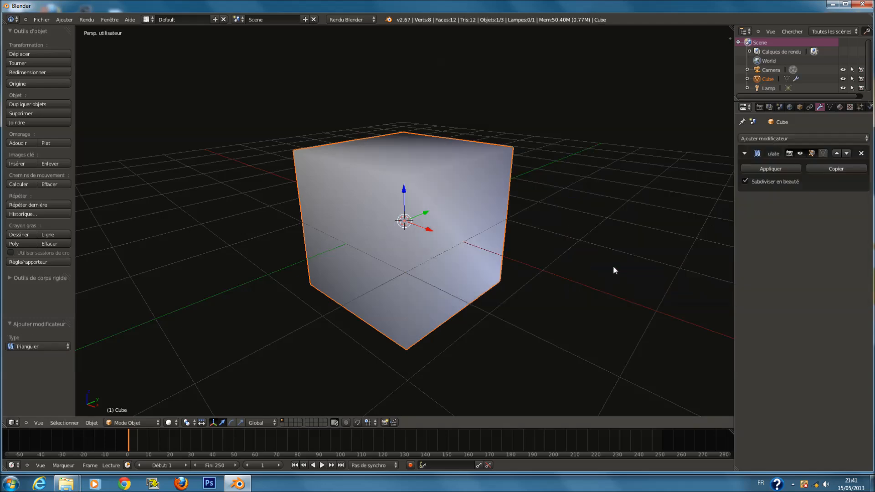
Inspect the triangulated cube in wireframe display and apply the Triangulate modifier
key("z")
mouse_move(490, 217)
middle_mouse_down()
mouse_move(567, 220)
mouse_move(473, 212)
mouse_move(463, 200)
mouse_move(546, 207)
mouse_move(532, 224)
mouse_move(520, 209)
middle_mouse_up()
key("z")
key("z")
scroll(520, 209, "up", 2)
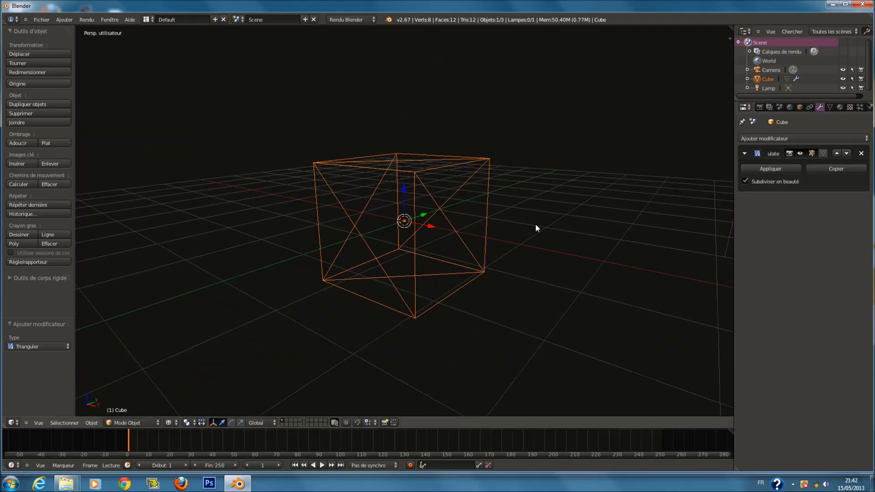
scroll(431, 264, "down", 1)
scroll(431, 264, "up", 1)
middle_click_drag(396, 245, 791, 148)
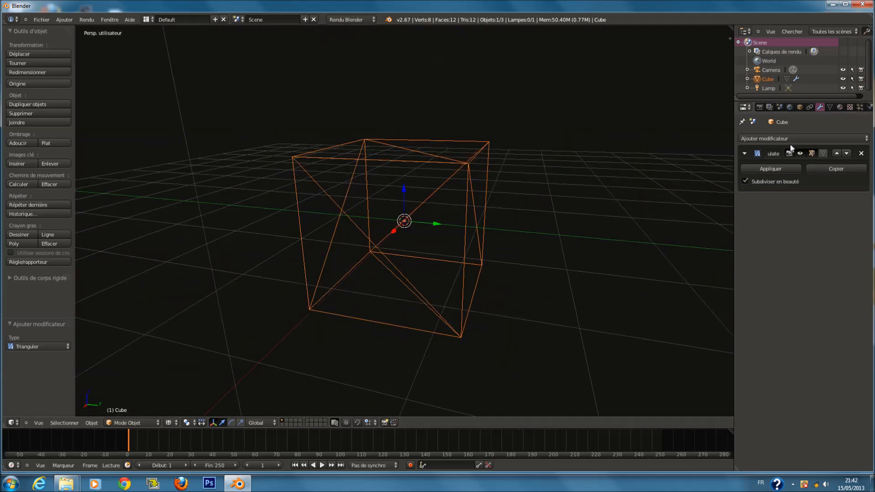
left_click(784, 169)
key("z")
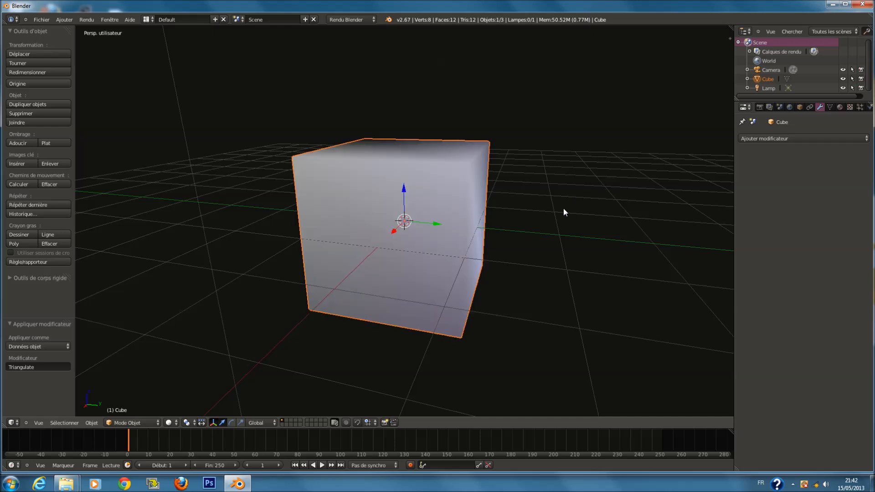
Add a Decimate modifier with a ratio of 0.48 and remove it again
left_click(811, 137)
left_click(618, 197)
left_click_drag(767, 193, 643, 201)
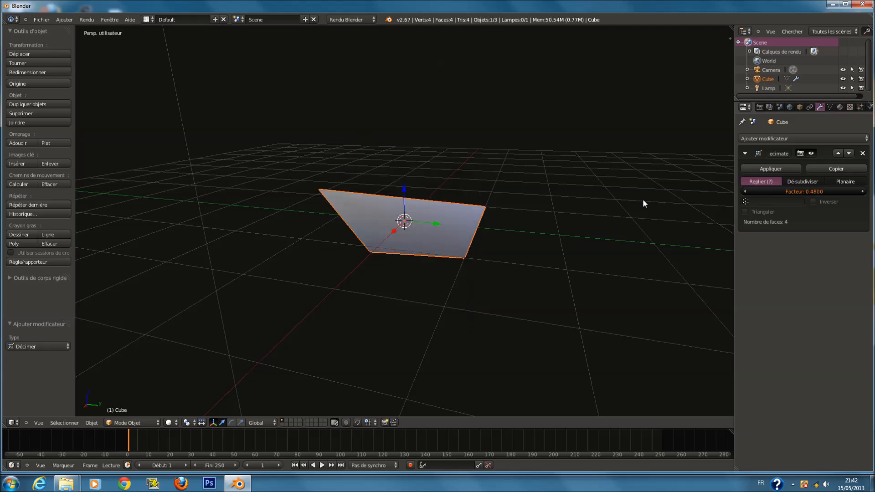
key("z")
left_click(863, 154)
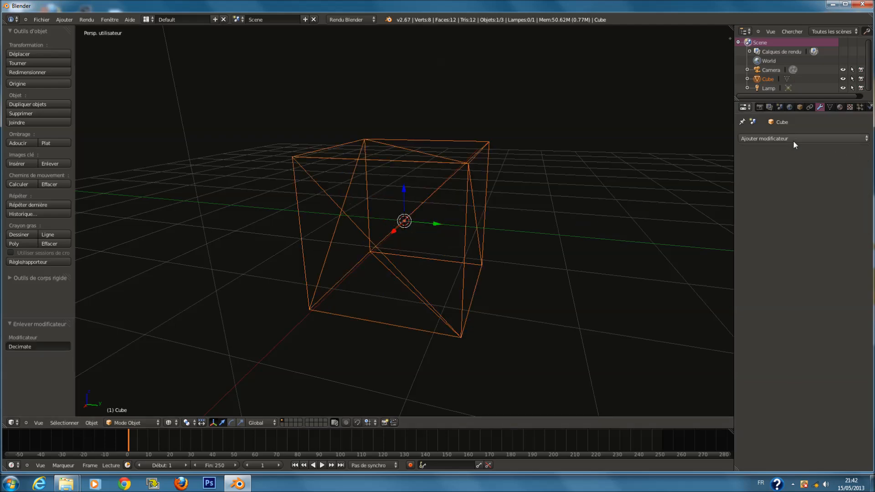
Add an Array modifier with a count of 3 and shade the cube flat
left_click(793, 139)
left_click(602, 161)
scroll(601, 162, "down", 4)
key("z")
middle_click_drag(588, 195, 455, 234)
left_click(862, 191)
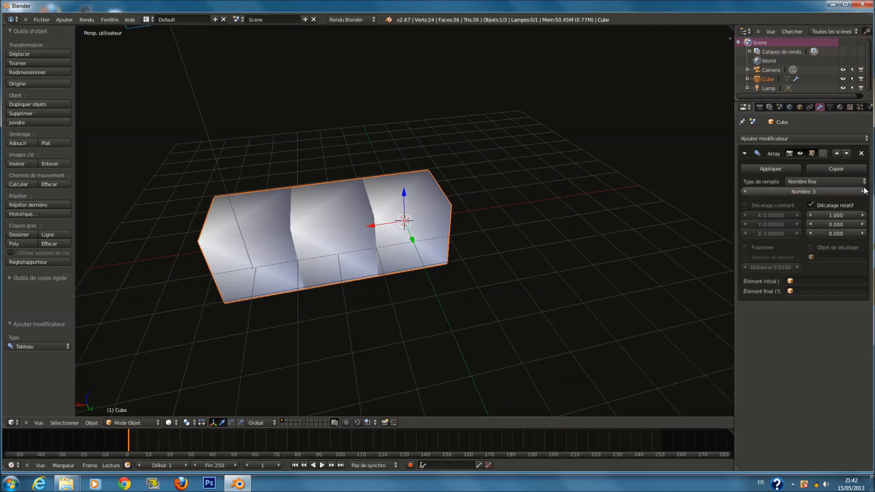
left_click(61, 142)
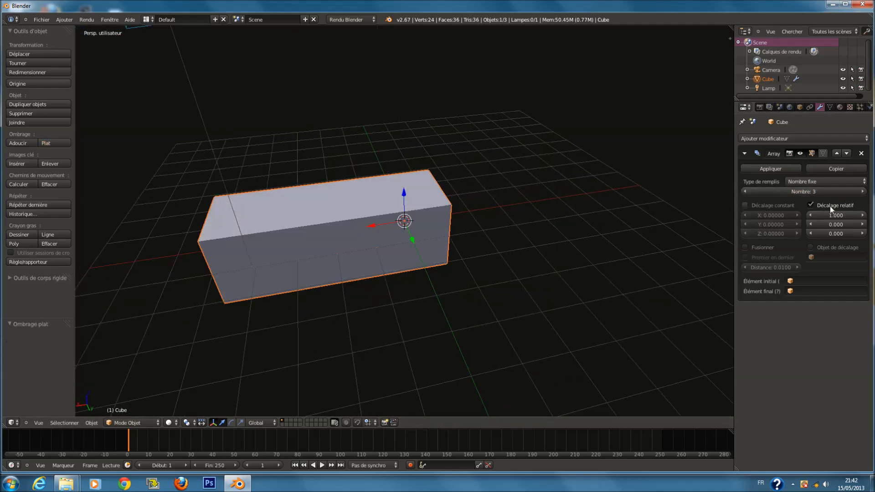
Set the array's relative X offset to 1.3
left_click(860, 216)
middle_click_drag(263, 218, 454, 232)
left_click(860, 216)
left_click(860, 216)
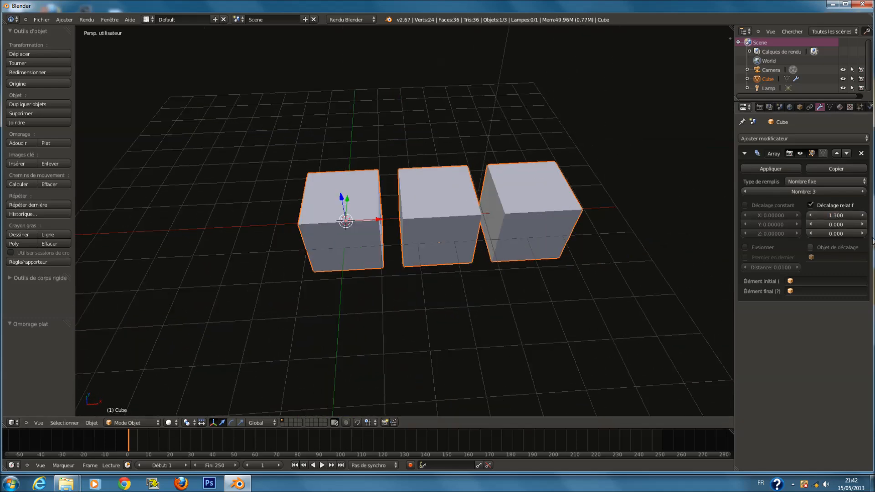
Set the array's relative Y offset to 0.8 and Z offset to 0.6
left_click(862, 224)
left_click(862, 224)
left_click(862, 224)
left_click(862, 226)
left_click(863, 225)
left_click(862, 226)
left_click(862, 226)
middle_click_drag(669, 234, 560, 234)
left_click(862, 224)
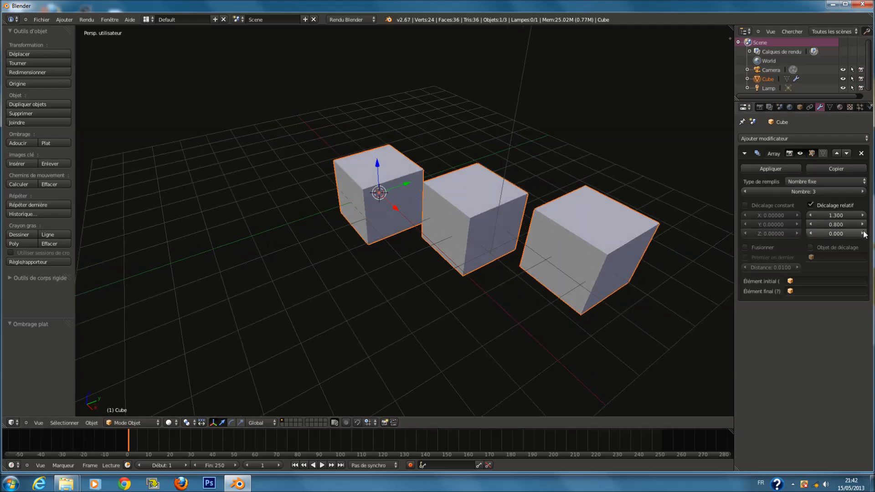
left_click(862, 233)
left_click(862, 234)
left_click(863, 233)
left_click(862, 233)
left_click(862, 233)
left_click(862, 233)
middle_click_drag(568, 231, 611, 207)
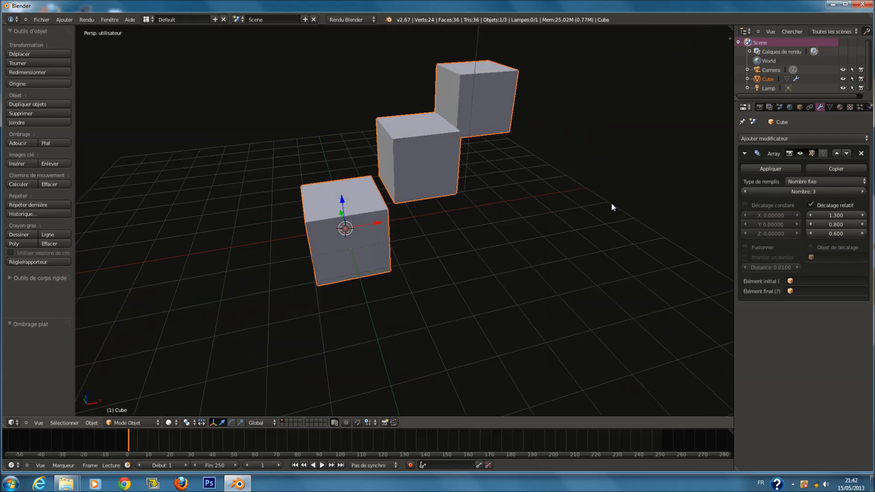
Remove the Array modifier and add a Bevel modifier to the cube
left_click(861, 153)
left_click(795, 138)
left_click(774, 138)
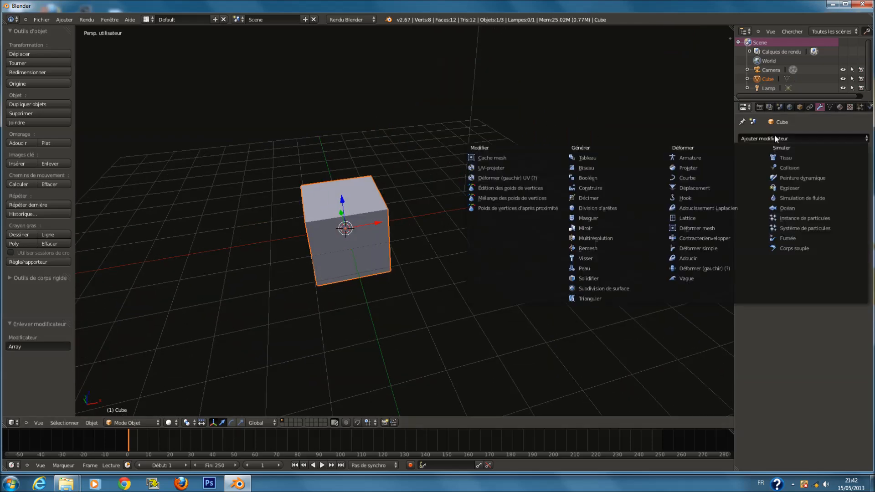
left_click(603, 167)
Set the bevel's segments to 8
scroll(491, 227, "up", 3)
middle_click_drag(487, 233, 624, 227, "shift")
scroll(585, 228, "up", 2)
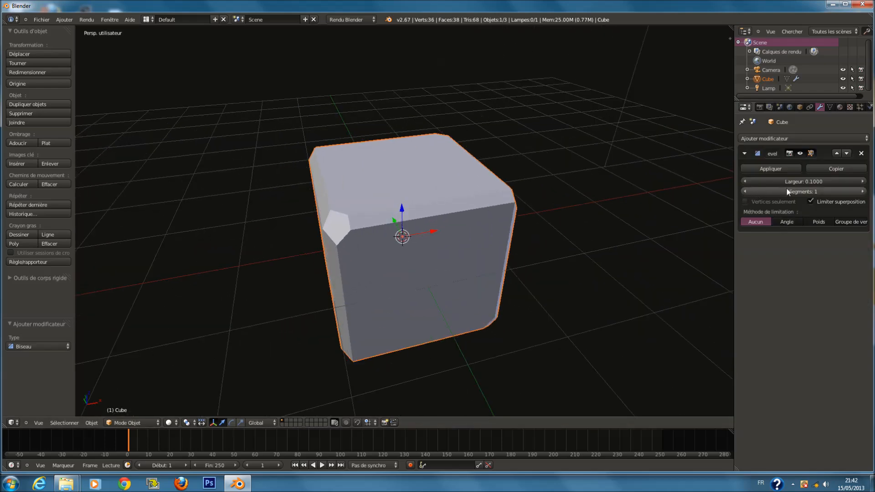
left_click(863, 191)
left_click(862, 191)
left_click(862, 191)
left_click(862, 191)
left_click(862, 191)
left_click(862, 192)
left_click(862, 191)
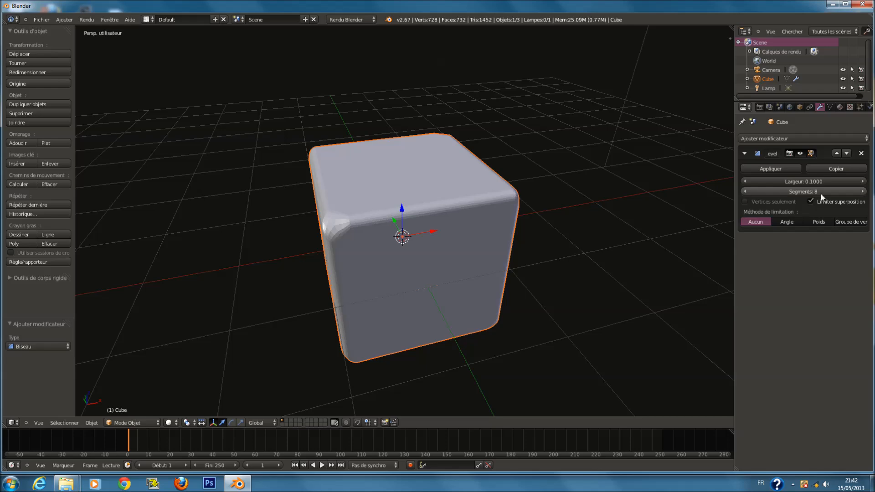
key("Tab")
scroll(440, 276, "up", 1)
key("Tab")
mouse_move(441, 272)
middle_mouse_down()
mouse_move(345, 255)
mouse_move(433, 260)
middle_mouse_up()
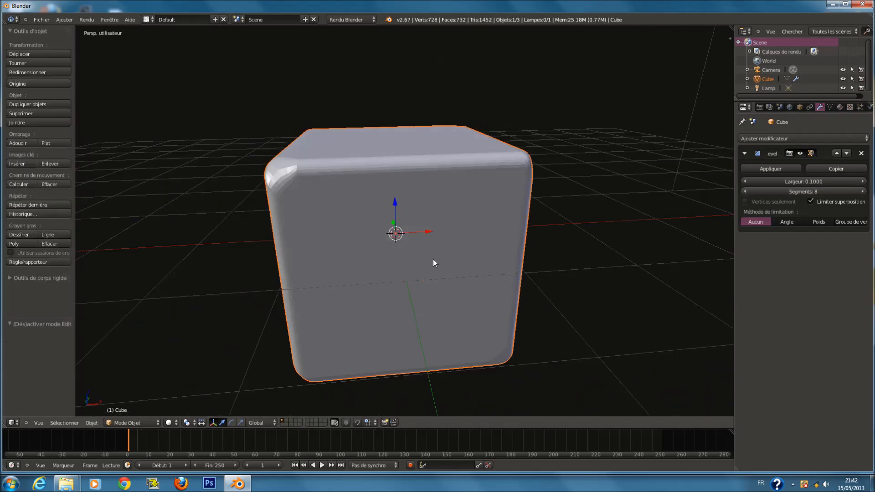
Set the bevel's width to 0.38
scroll(471, 270, "down", 1)
key("Tab")
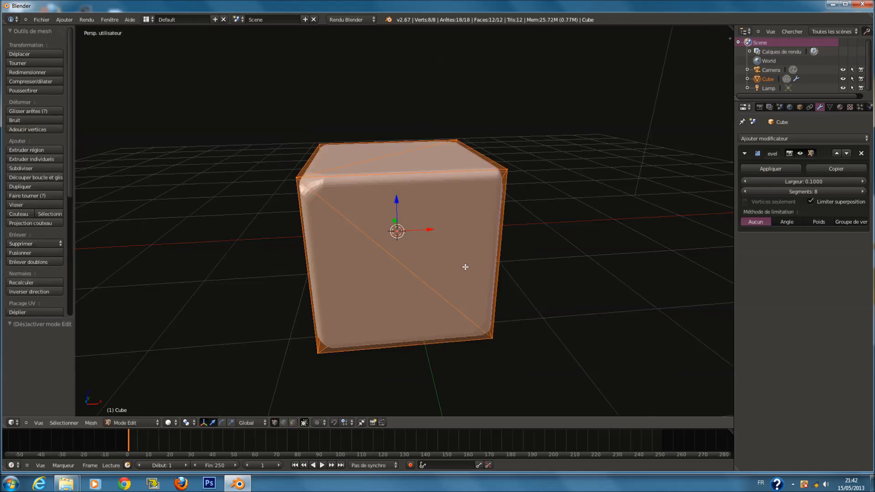
key("w")
key("Tab")
mouse_move(805, 182)
left_mouse_down()
mouse_move(814, 182)
mouse_move(796, 192)
left_mouse_up()
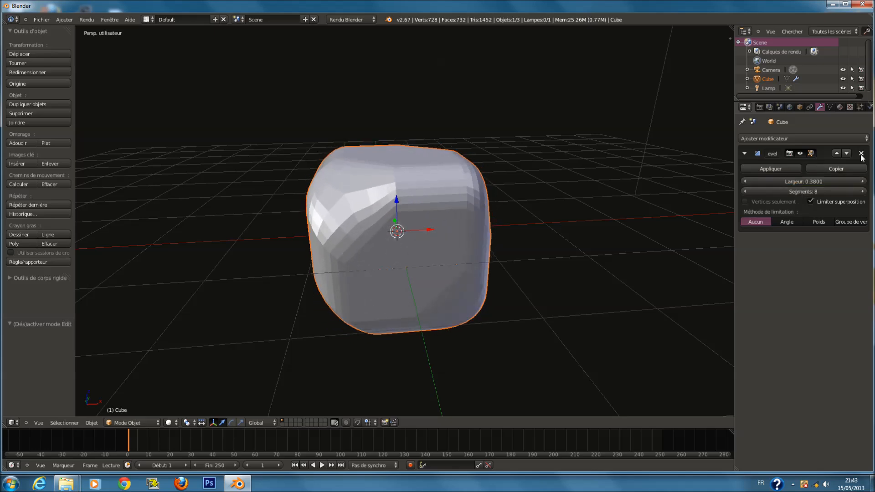
Remove the Bevel modifier and delete the cube
left_click(861, 153)
key("Delete")
Add a new mesh cube at the 3D cursor
key("shift+a")
mouse_move(438, 260)
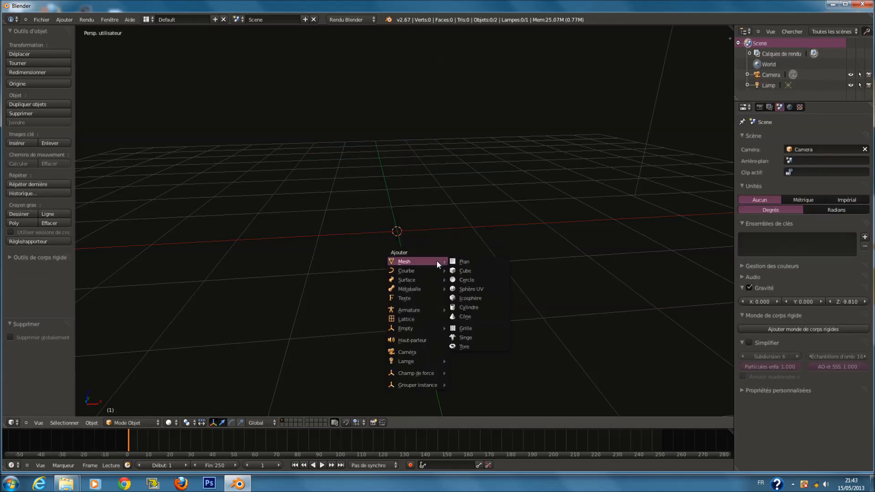
left_click(474, 271)
Add a Bevel modifier to the cube and set its width to 0.42 and segments to 40
left_click(757, 139)
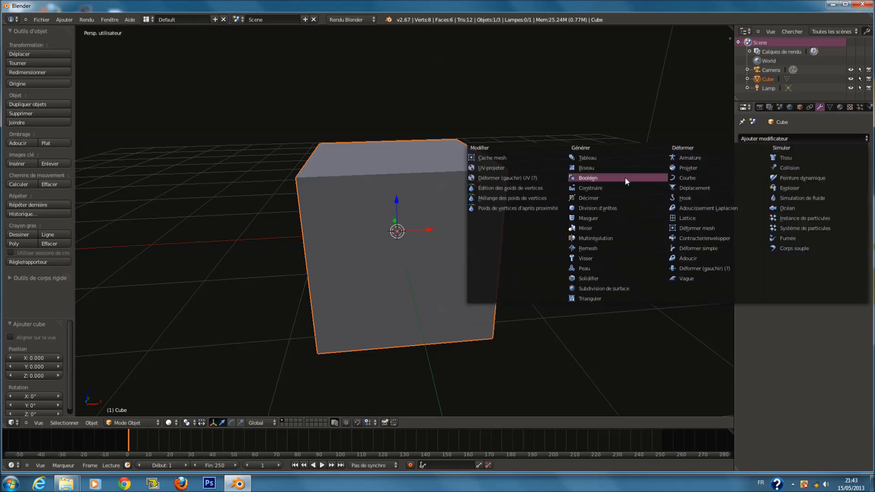
left_click(611, 173)
left_click_drag(764, 181, 813, 184)
mouse_move(813, 192)
left_mouse_down()
mouse_move(832, 199)
mouse_move(824, 201)
left_mouse_up()
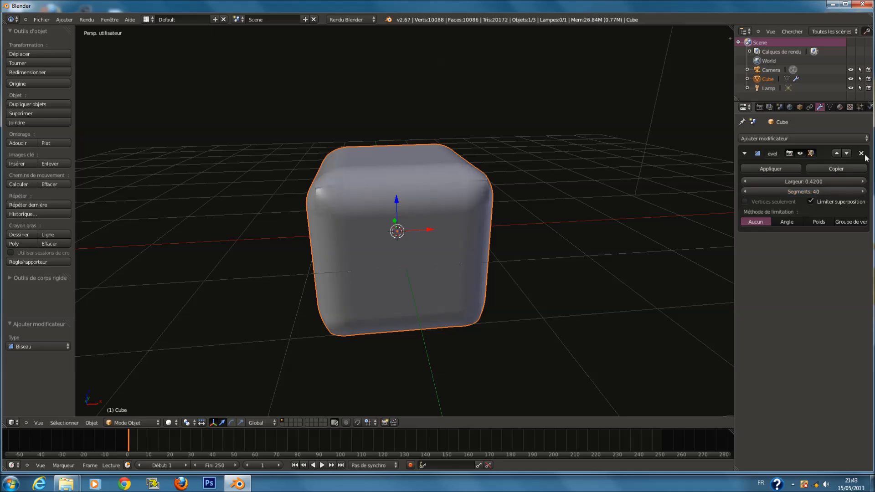
Cycle through the bevel's limit methods, ending with Poids
left_click(816, 222)
left_click(845, 221)
left_click(798, 221)
left_click(846, 222)
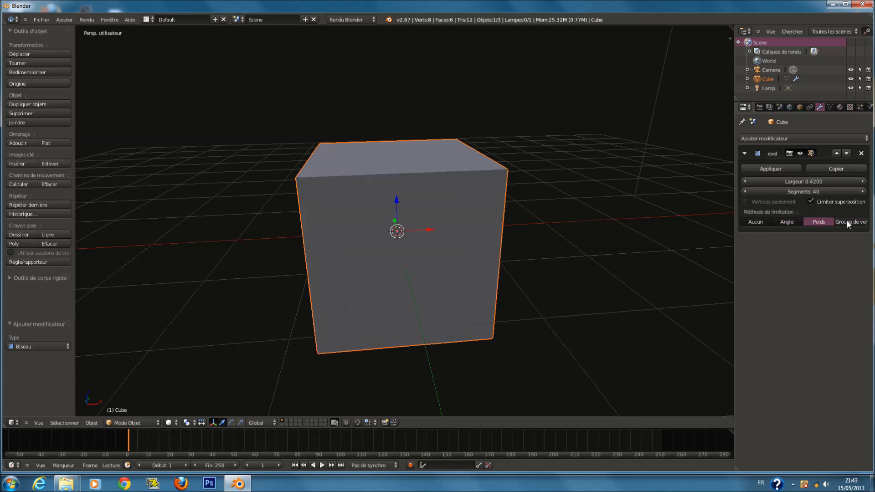
Remove the Bevel modifier and add a Boolean modifier with the Intersection operation
left_click(861, 153)
left_click(791, 139)
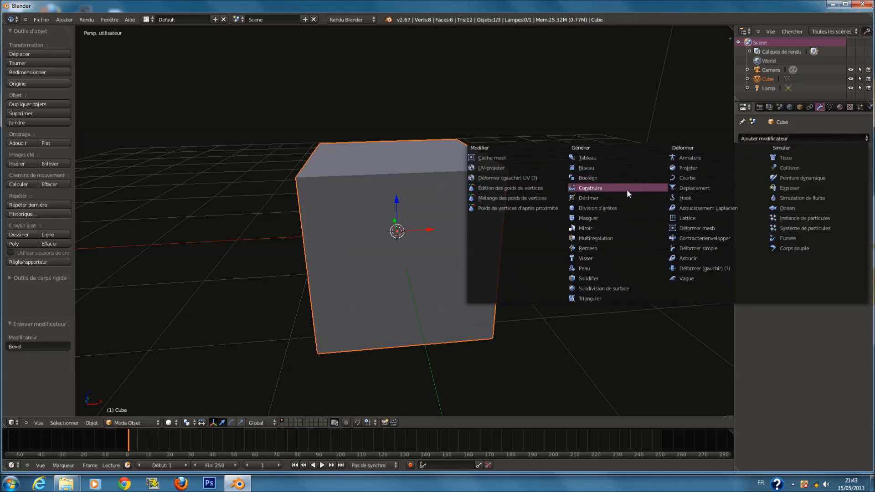
left_click(608, 178)
left_click(780, 190)
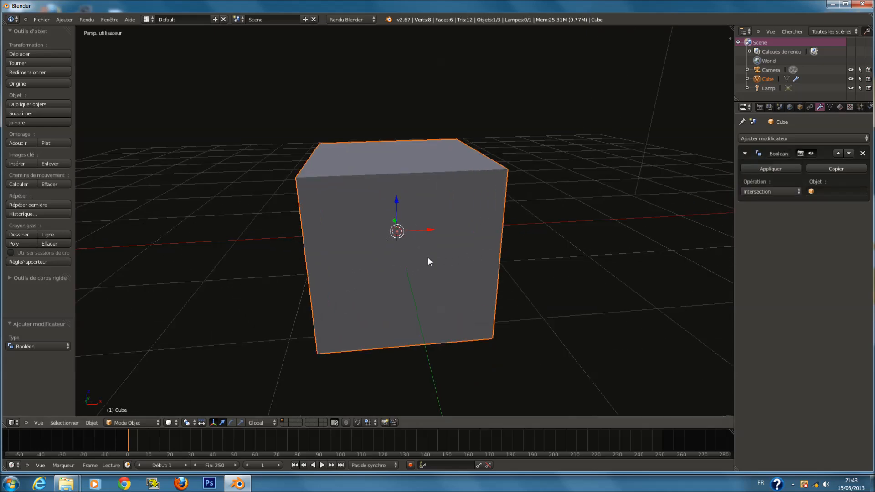
middle_click_drag(426, 253, 436, 256)
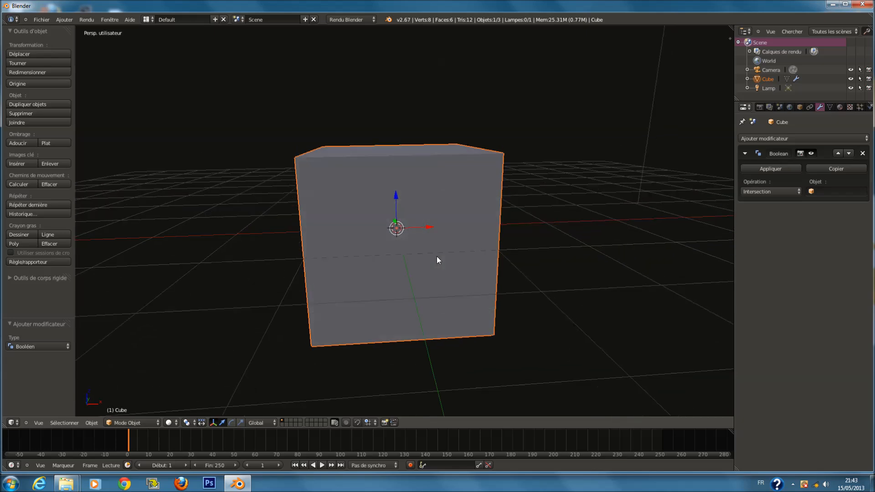
Replace the Boolean modifier with an Edge Split modifier
left_click(862, 153)
left_click(780, 139)
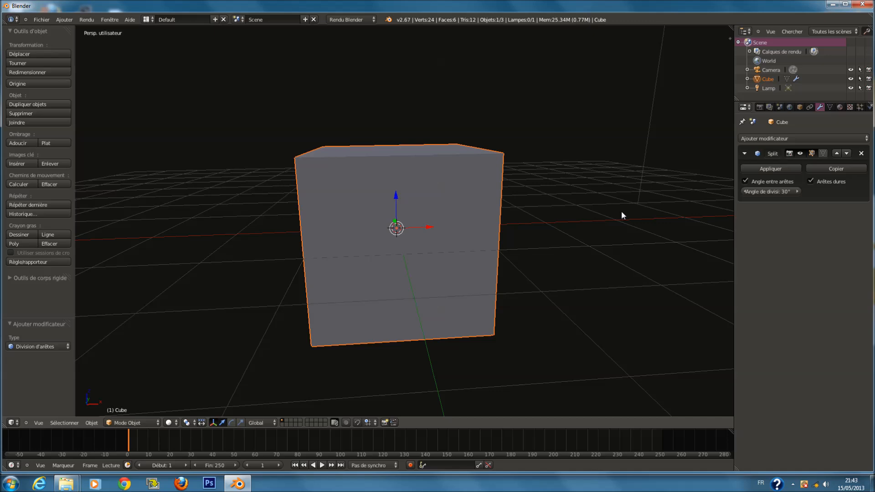
middle_click_drag(619, 212, 655, 221)
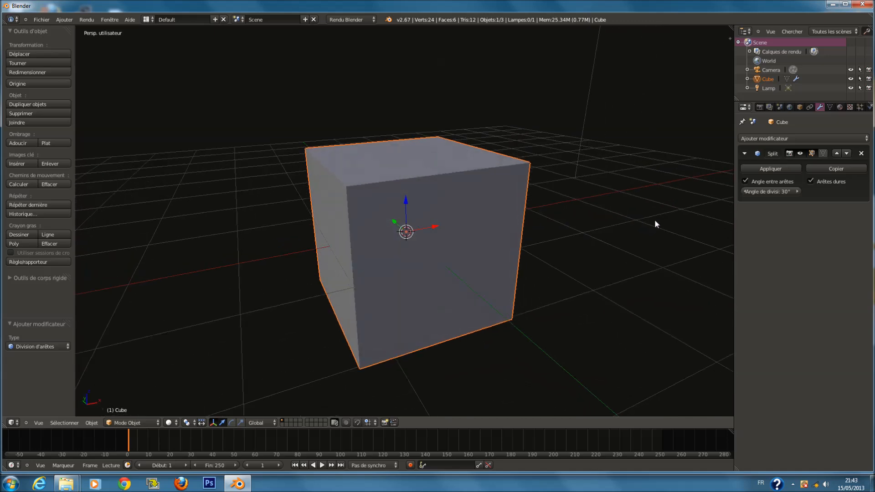
Remove the Edge Split modifier and delete the cube
left_click(861, 153)
key("Delete")
Add a UV sphere to the scene
key("shift+a")
mouse_move(450, 257)
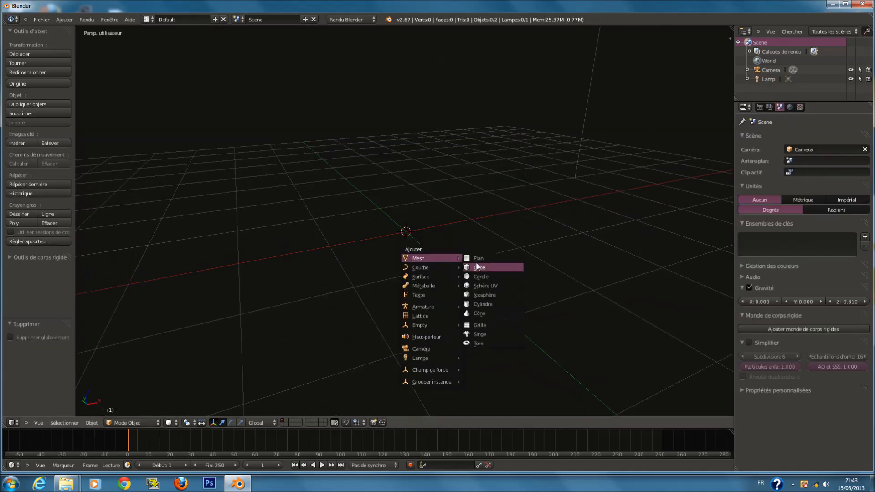
left_click(500, 286)
Add an Edge Split modifier to the sphere and apply smooth shading
left_click(767, 138)
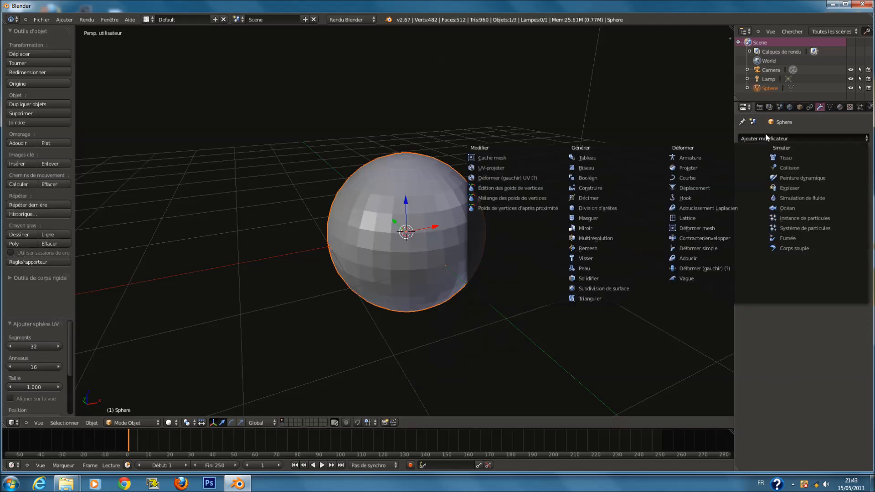
left_click(628, 209)
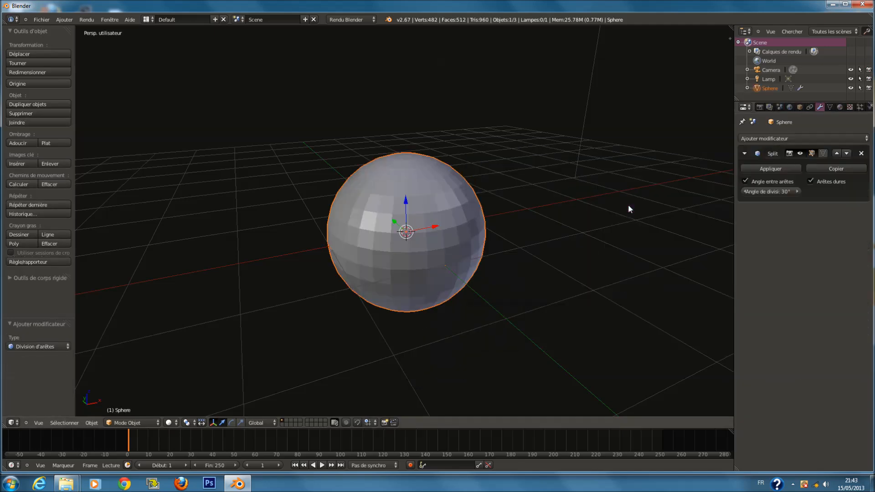
left_click(19, 144)
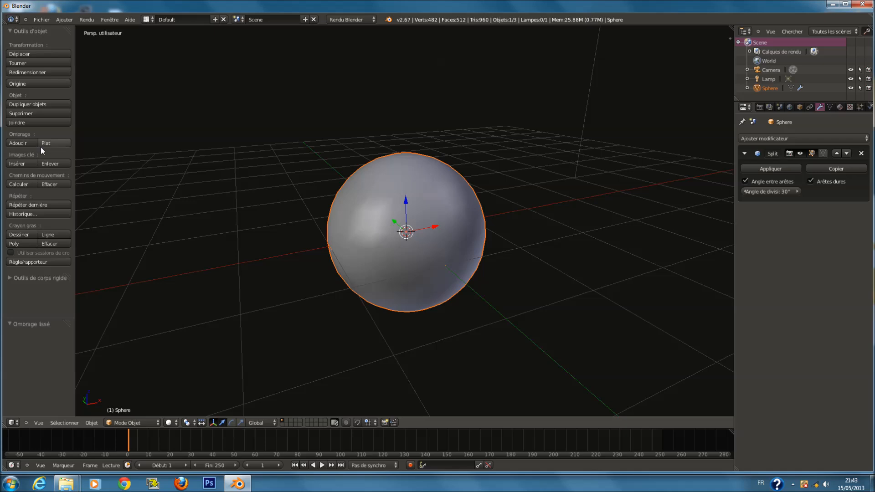
Adjust the edge split angle, then remove the Edge Split modifier
key("Tab")
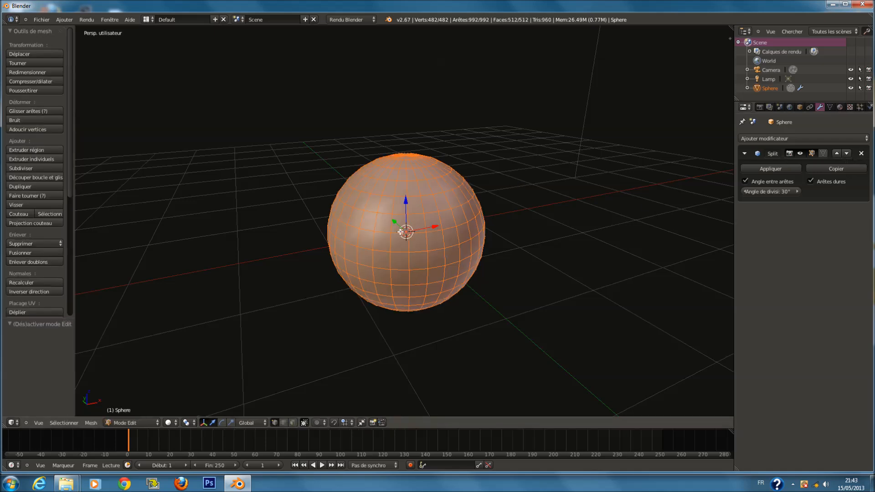
key("Tab")
mouse_move(770, 191)
left_mouse_down()
mouse_move(754, 206)
mouse_move(729, 206)
mouse_move(829, 191)
left_mouse_up()
left_click(861, 154)
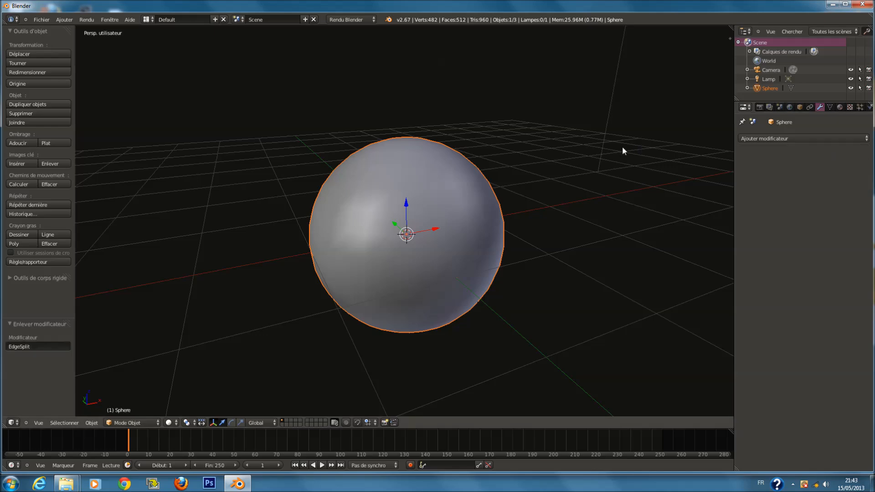
Delete the sphere
key("x")
left_click(488, 195)
Add a new mesh cube and shade it smooth
key("shift+a")
mouse_move(423, 206)
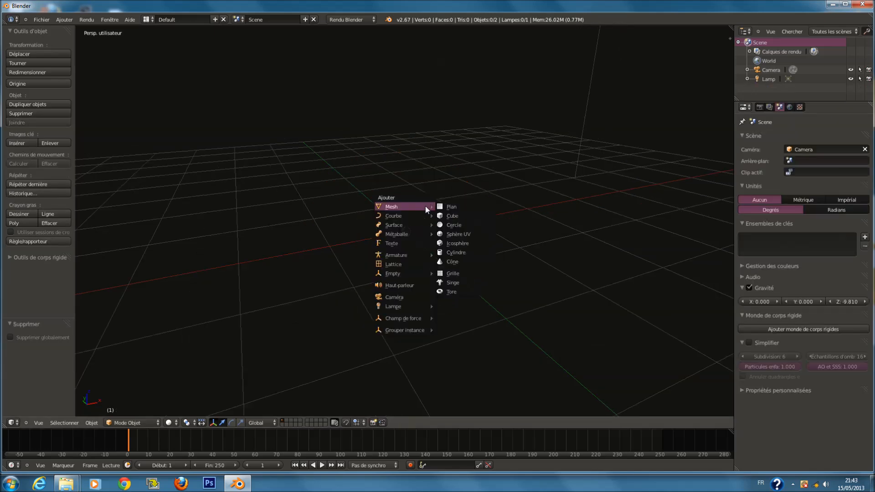
left_click(456, 216)
left_click(37, 143)
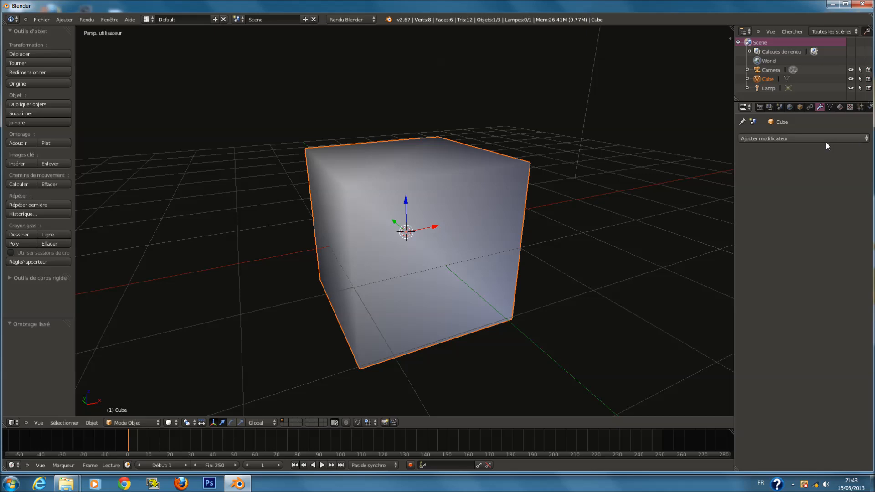
Add an Edge Split modifier to the cube
left_click(825, 140)
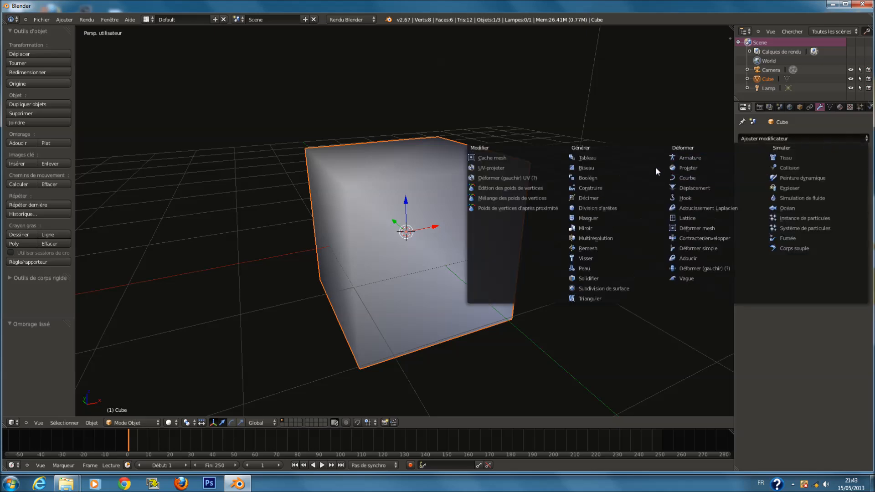
left_click(620, 207)
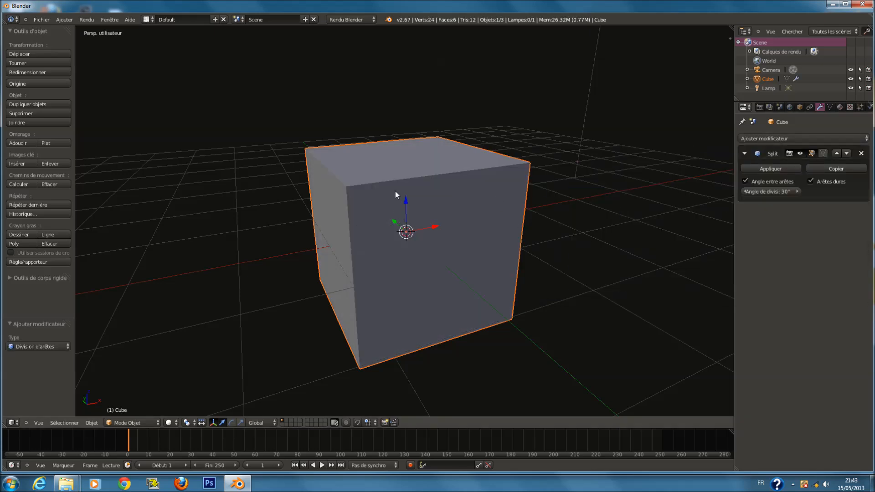
scroll(436, 221, "up", 2)
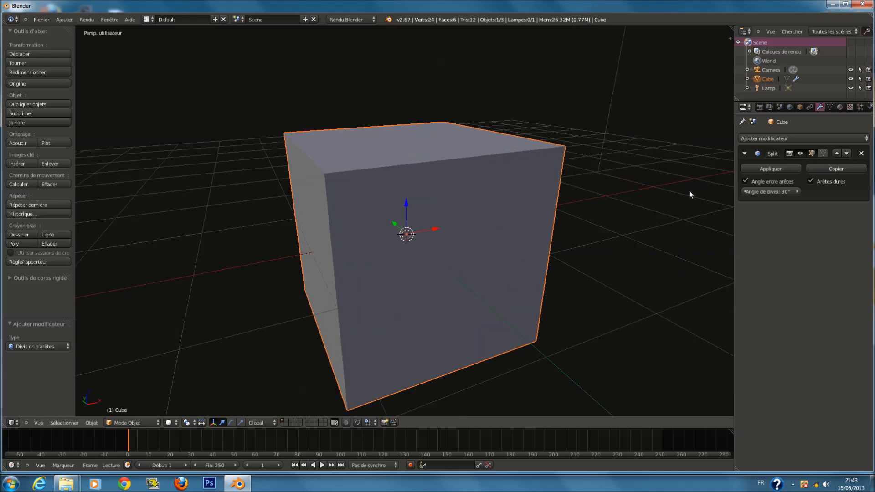
Remove the Edge Split modifier and set the cube's shading to flat
left_click(861, 153)
left_click(48, 143)
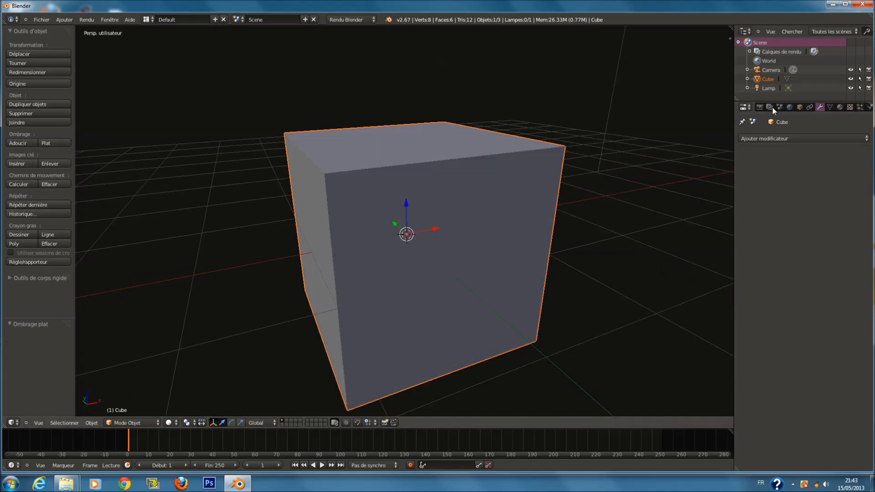
Add a Mask modifier to the cube and open its vertex group and mode options
left_click(814, 137)
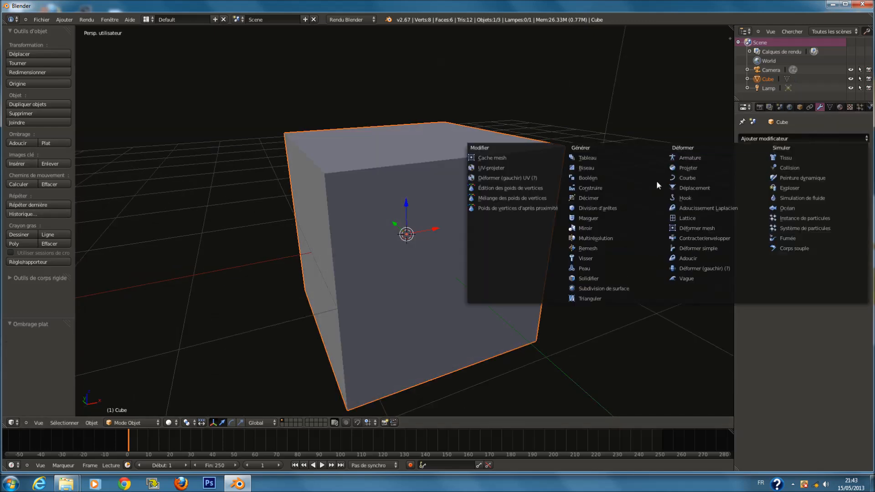
left_click(601, 217)
scroll(635, 217, "down", 2)
left_click(852, 191)
key("Escape")
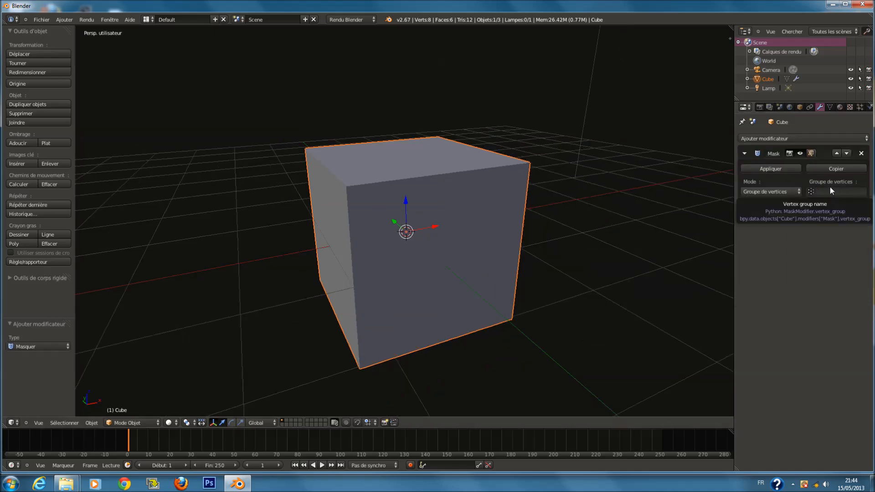
scroll(496, 201, "down", 2)
scroll(496, 200, "up", 2)
left_click(778, 192)
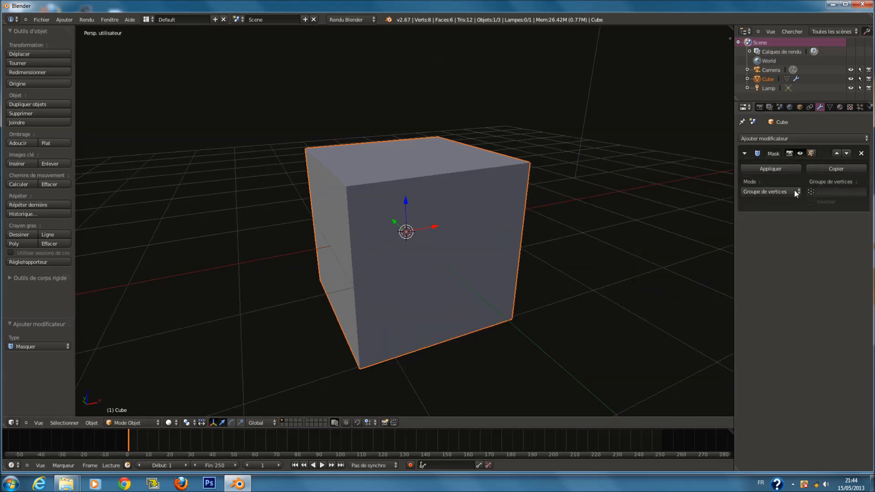
left_click(783, 184)
Add two vertex groups in the cube's mesh data properties and delete them again
left_click(829, 107)
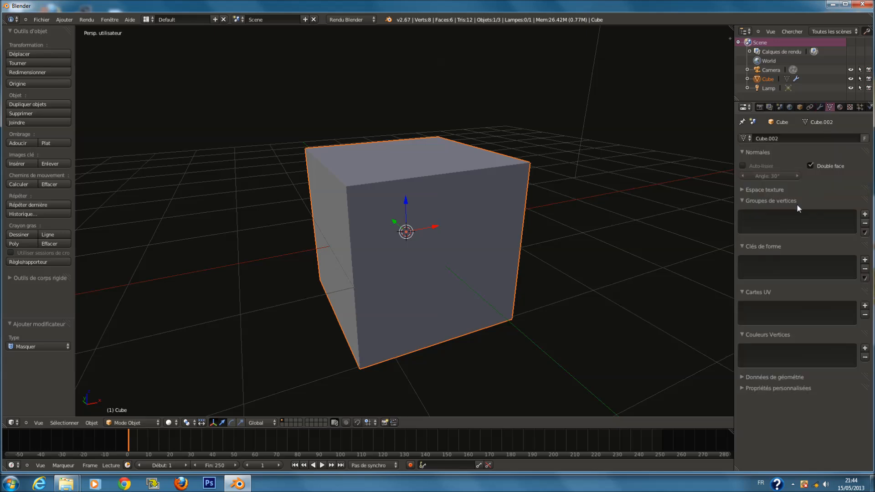
left_click(865, 215)
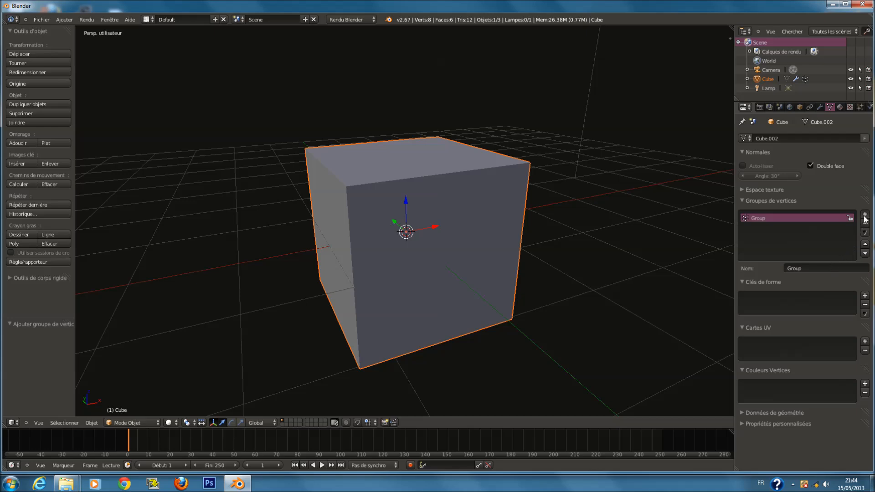
left_click(864, 214)
left_click(864, 223)
left_click(864, 223)
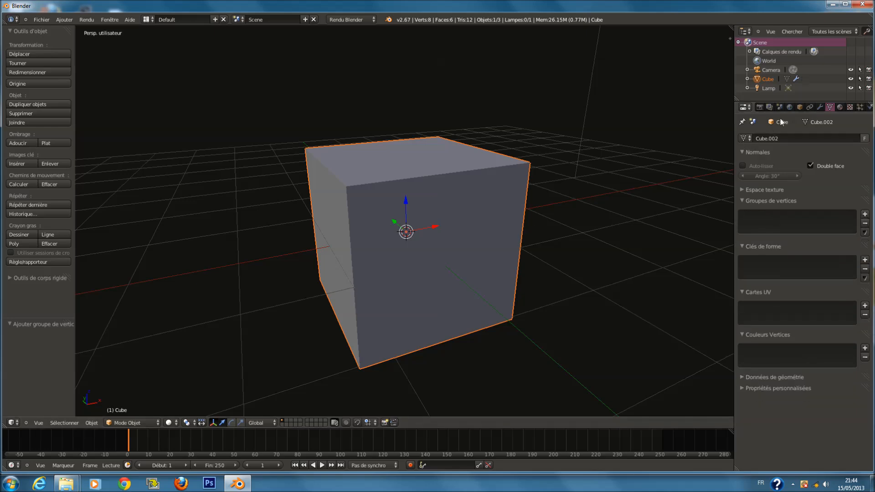
Remove the Mask modifier and add a Mirror modifier to the cube
left_click(820, 107)
left_click(859, 153)
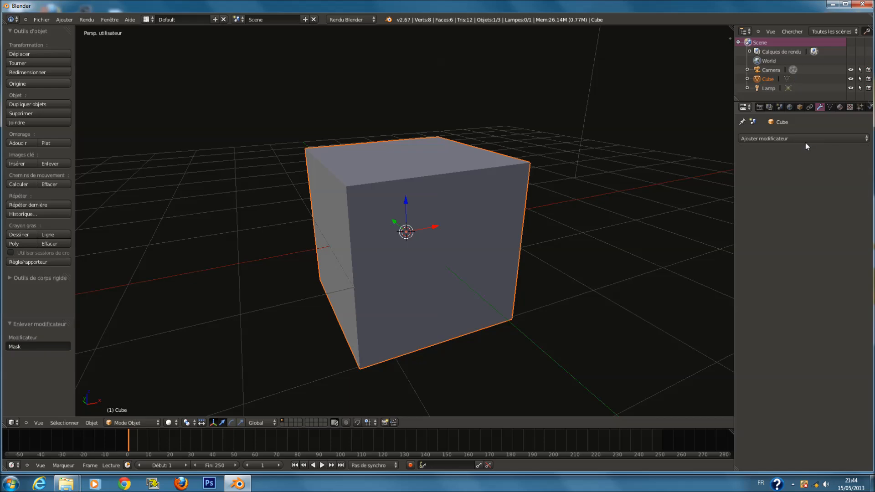
left_click(804, 139)
left_click(606, 228)
In Edit Mode, move the cube's mesh slightly along Y, about 0.07
scroll(605, 231, "down", 2)
middle_click_drag(597, 226, 653, 239)
key("Tab")
mouse_move(388, 222)
left_mouse_down()
mouse_move(446, 251)
mouse_move(426, 260)
mouse_move(384, 235)
left_mouse_up()
middle_click_drag(461, 243, 405, 240)
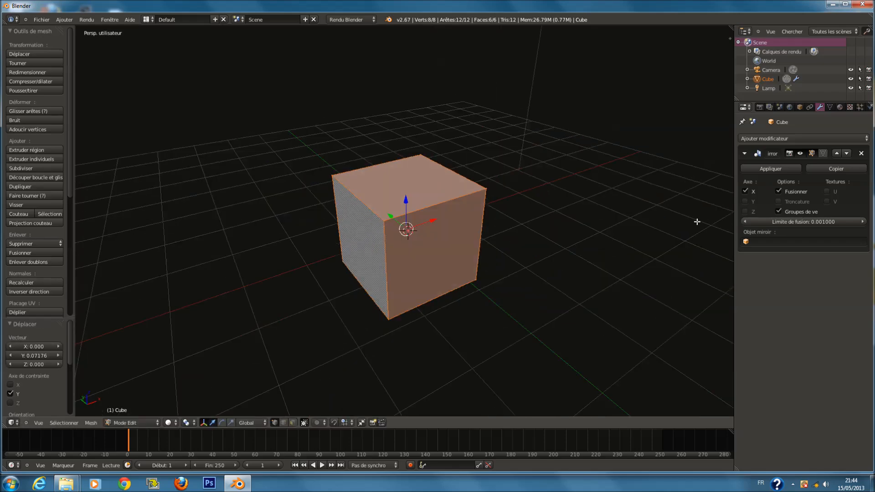
Enable mirroring on the Y and Z axes
left_click(748, 202)
left_click(748, 209)
Move the mesh up along Z by about 2.14
middle_click_drag(468, 218, 499, 230)
left_click_drag(429, 211, 475, 61)
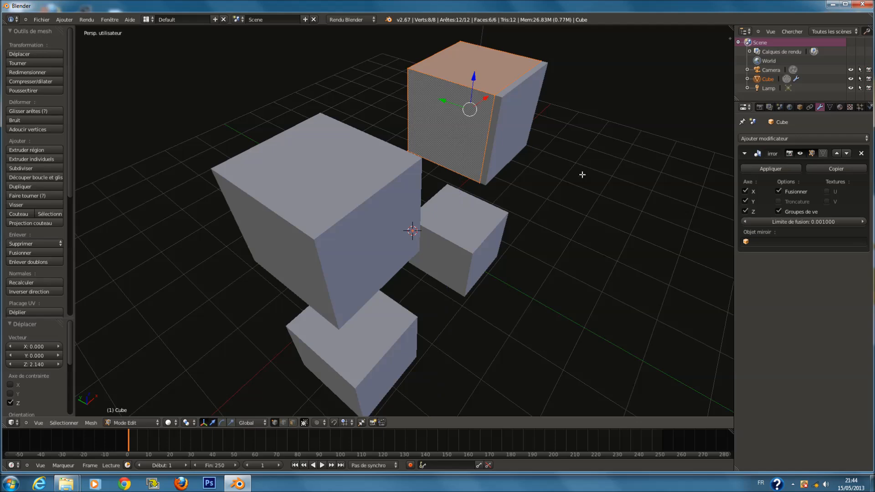
middle_click_drag(582, 175, 537, 193)
Turn off the Y and Z mirror axes so only X stays mirrored
key("Tab")
left_click(744, 211)
left_click(744, 201)
left_click(745, 190)
left_click(745, 190)
key("Tab")
middle_click_drag(449, 135, 420, 259)
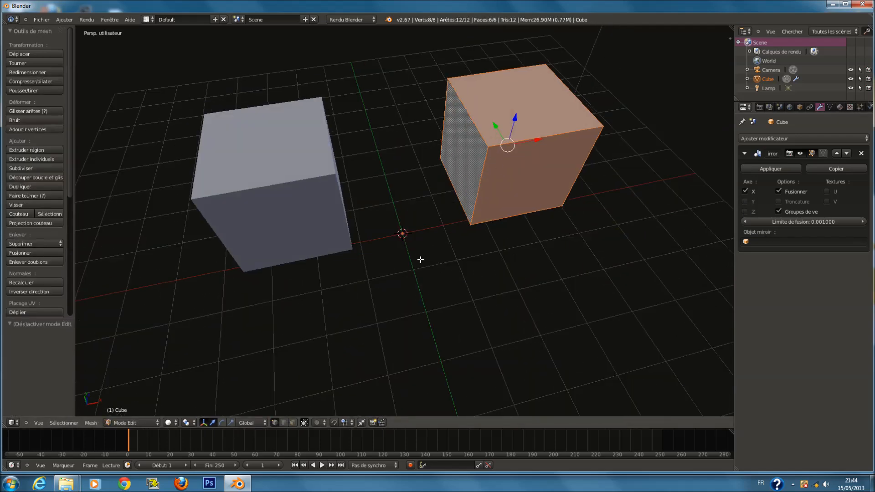
Enable the mirror's Troncature option and move the mesh about 0.14 along X
left_click(777, 201)
key("g")
key("x")
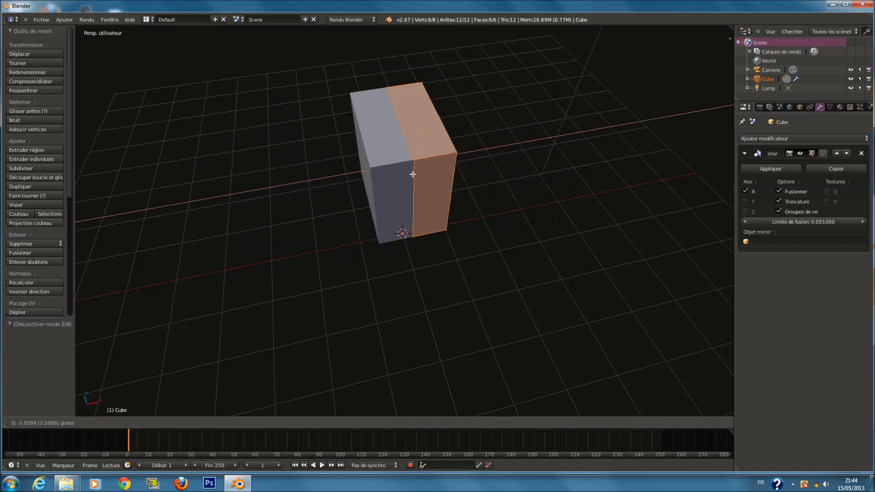
left_click(629, 166)
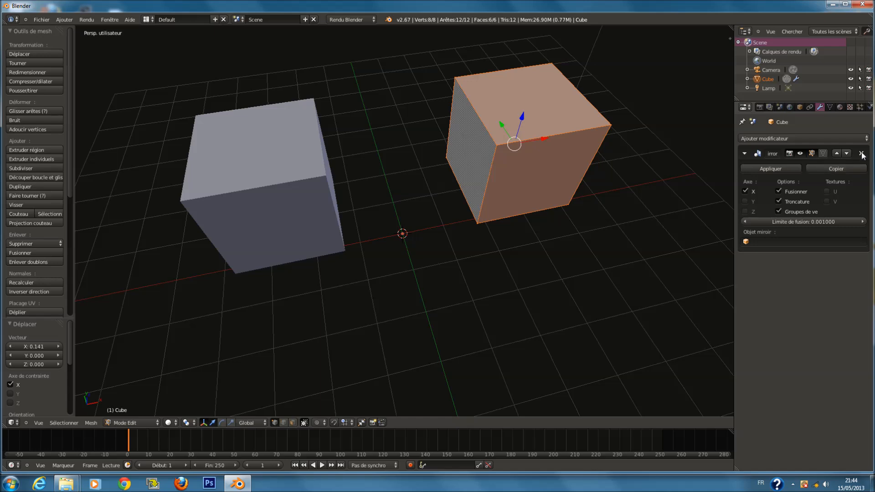
Remove the Mirror modifier and leave Edit Mode
left_click(861, 154)
key("Tab")
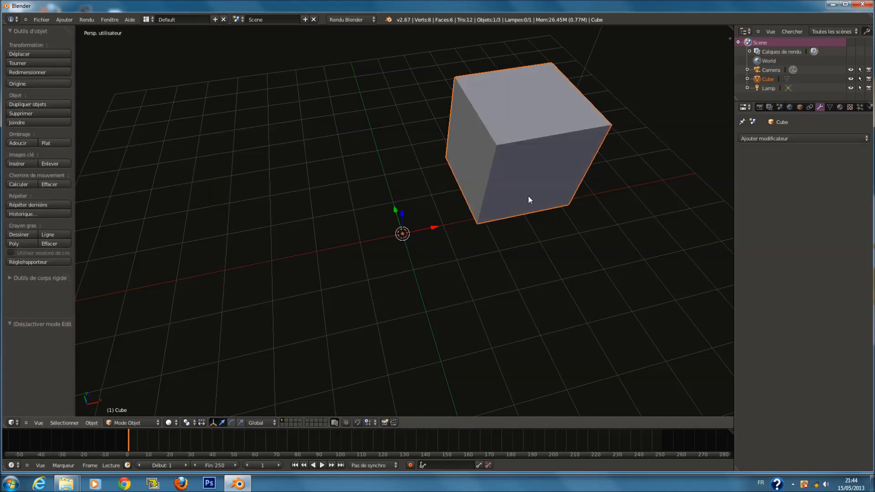
Set the cube's origin to its geometry, then to the 3D cursor
left_click(20, 82)
left_click(30, 92)
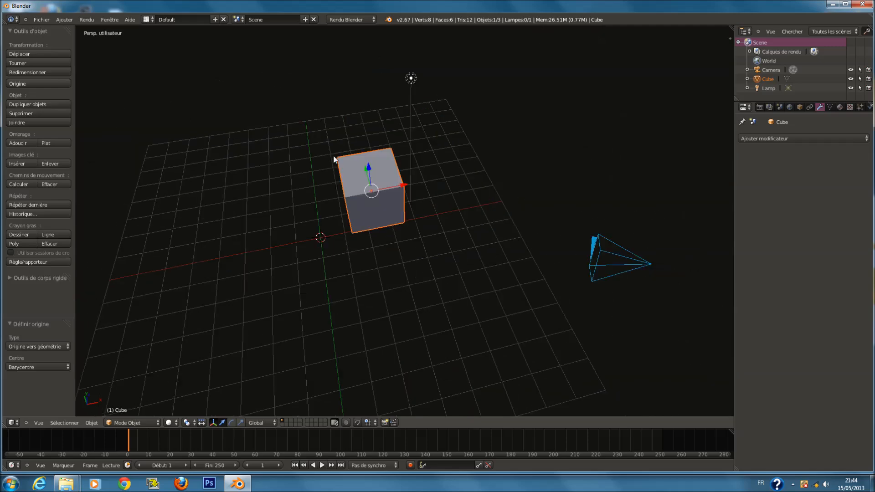
left_click(21, 85)
left_click(24, 95)
scroll(355, 138, "up", 2)
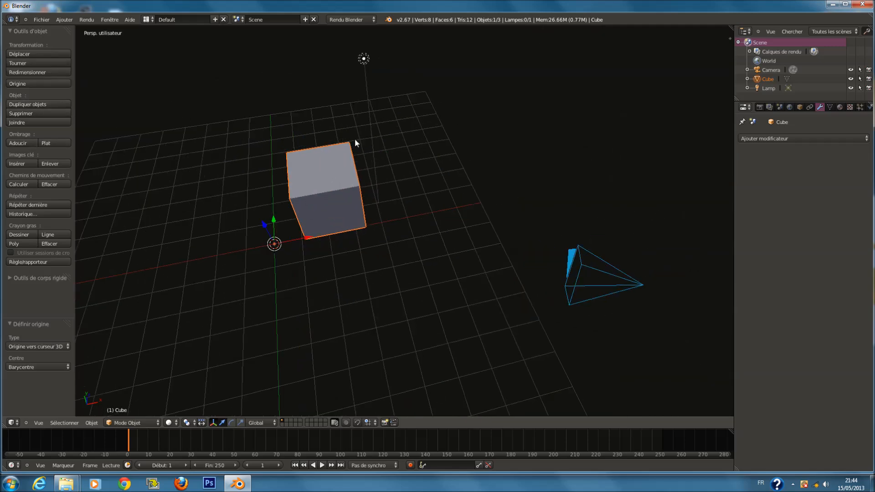
middle_click_drag(355, 138, 401, 118)
scroll(353, 232, "down", 3)
middle_click_drag(322, 237, 344, 215, "shift")
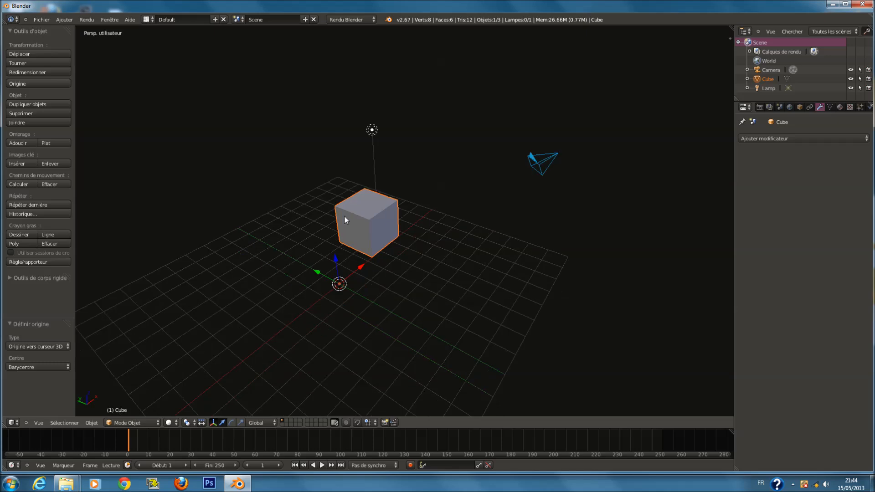
middle_click_drag(292, 208, 336, 208, "shift")
scroll(336, 211, "up", 2)
Set the origin to the 3D cursor again and toggle the selection of all objects
left_click(45, 82)
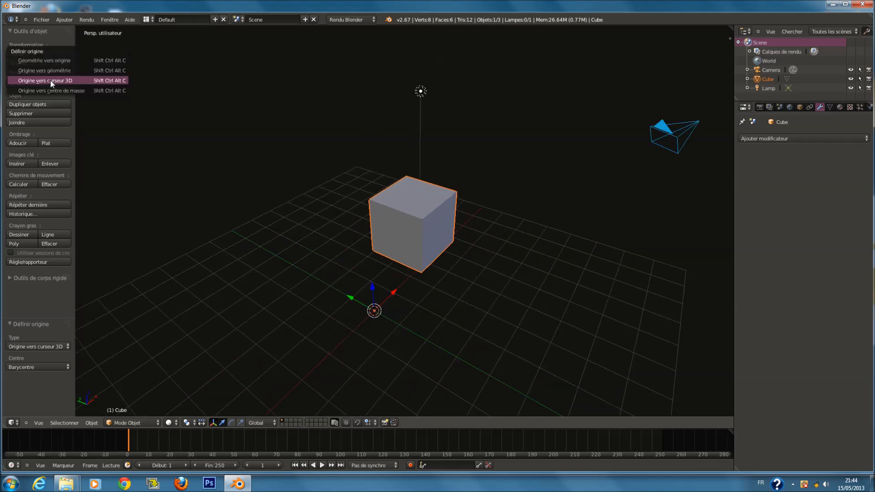
left_click(56, 81)
key("a")
key("a")
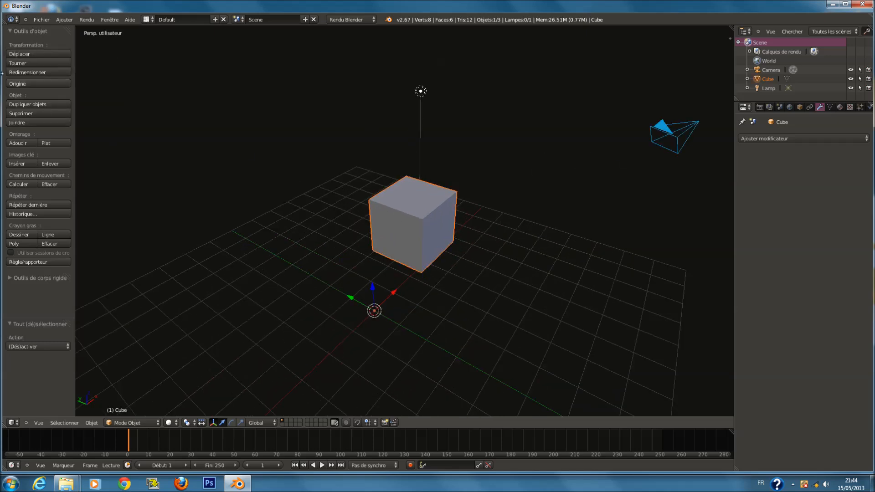
Set the cube's origin to its geometry and snap the cube to the 3D cursor
left_click(29, 84)
left_click(40, 73)
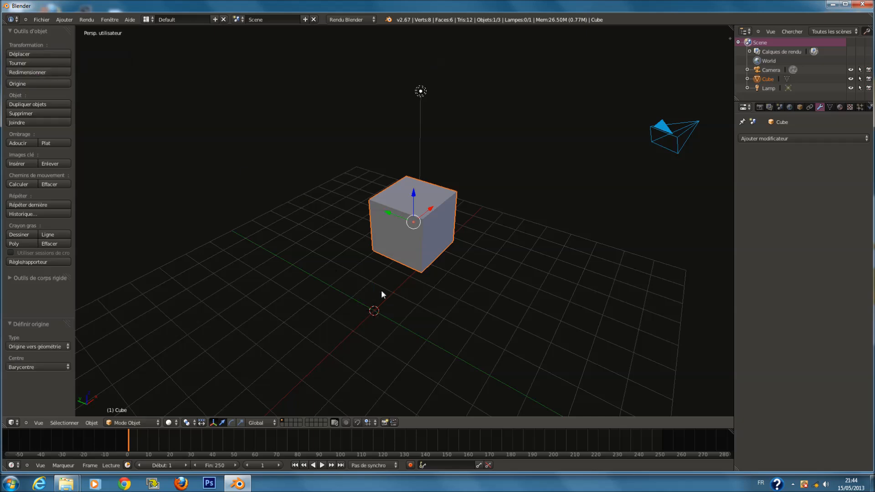
key("shift+s")
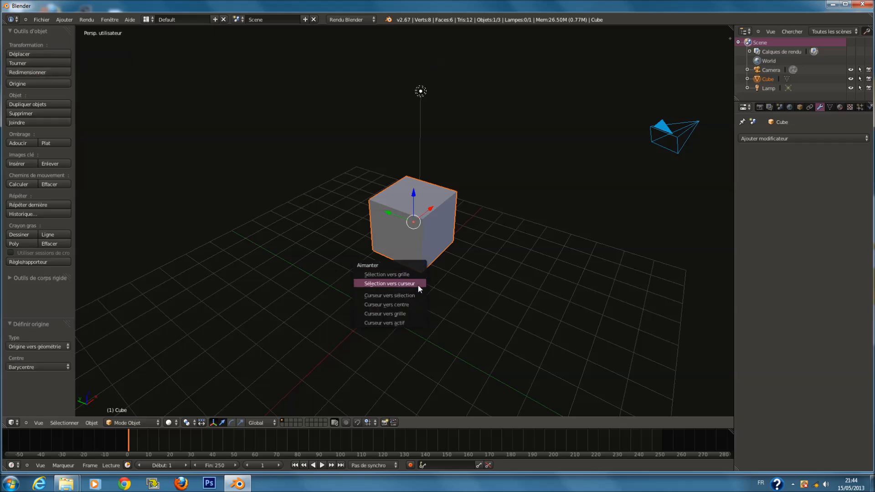
left_click(416, 284)
middle_click_drag(419, 295, 412, 278)
key("shift+s")
left_click(411, 273)
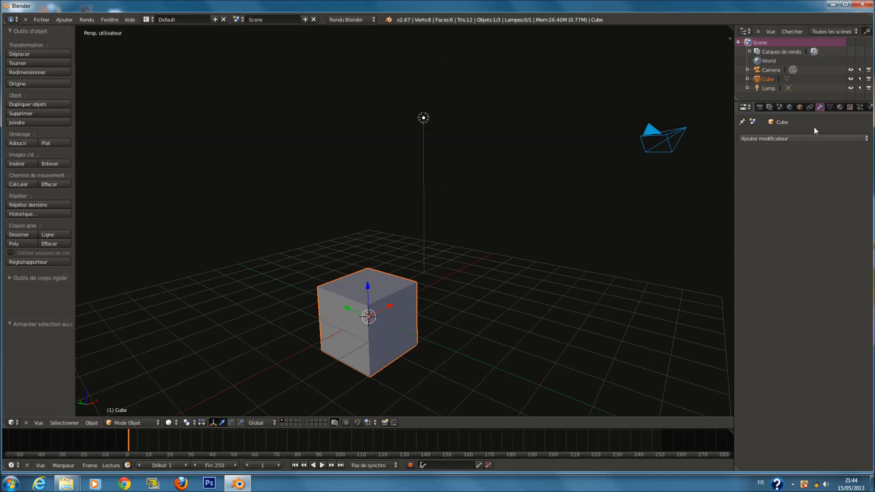
Add a Remesh modifier to the cube
left_click(796, 137)
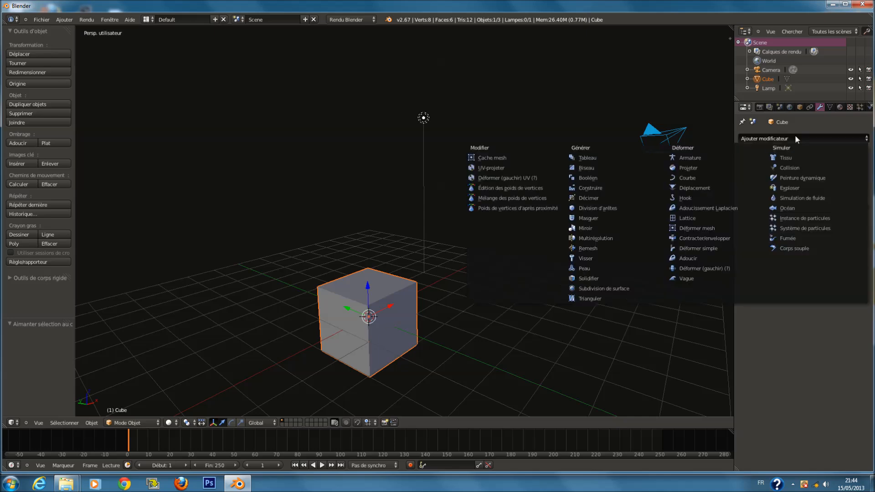
left_click(620, 246)
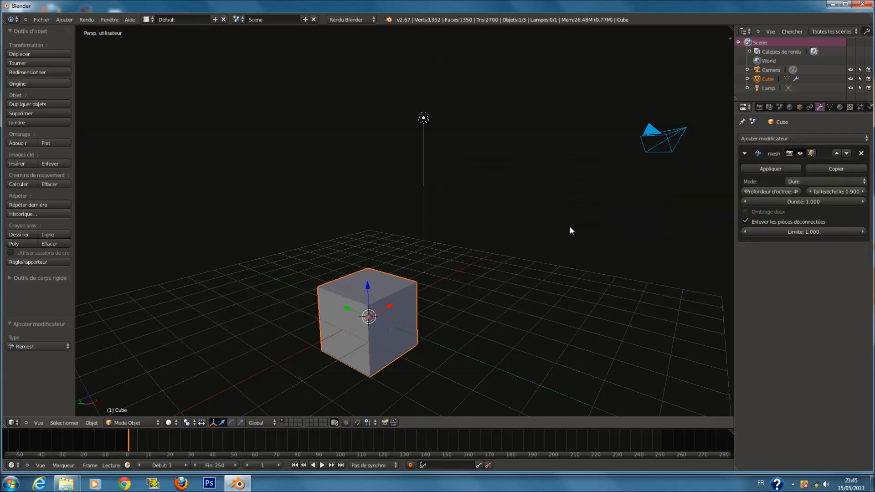
middle_click_drag(423, 288, 423, 258)
scroll(424, 258, "up", 4)
scroll(426, 257, "down", 1)
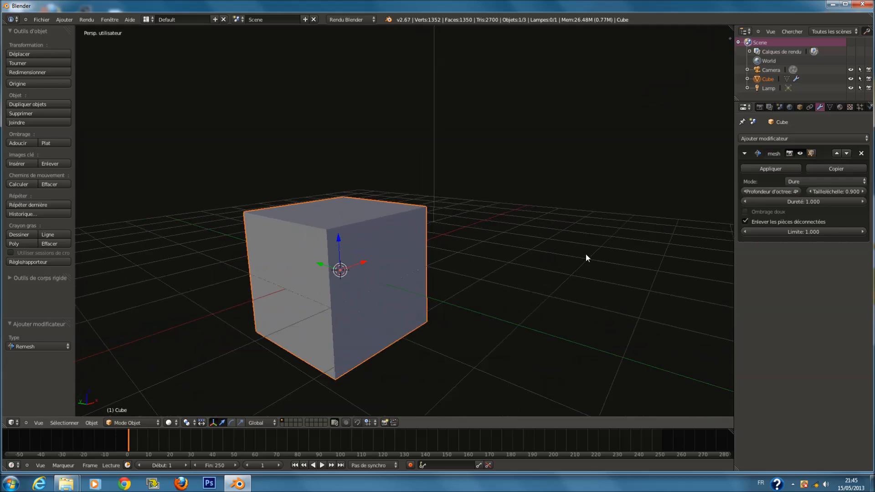
Switch the Remesh mode to Adoucir and lower the octree depth
left_click_drag(818, 201, 849, 202)
left_click_drag(738, 204, 736, 204)
left_click(833, 181)
left_click(825, 162)
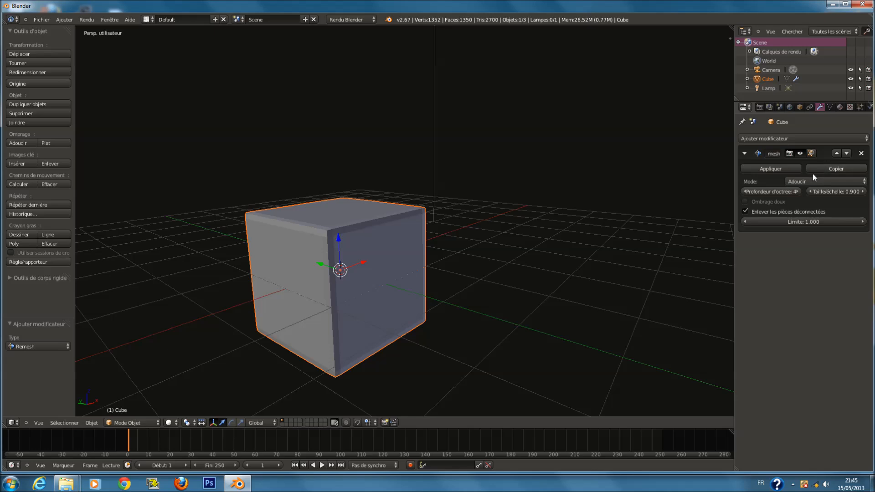
mouse_move(780, 191)
left_mouse_down()
mouse_move(791, 189)
mouse_move(764, 190)
left_mouse_up()
Set the Remesh limit to 0.750 and toggle smooth shading on and off
left_click(799, 223)
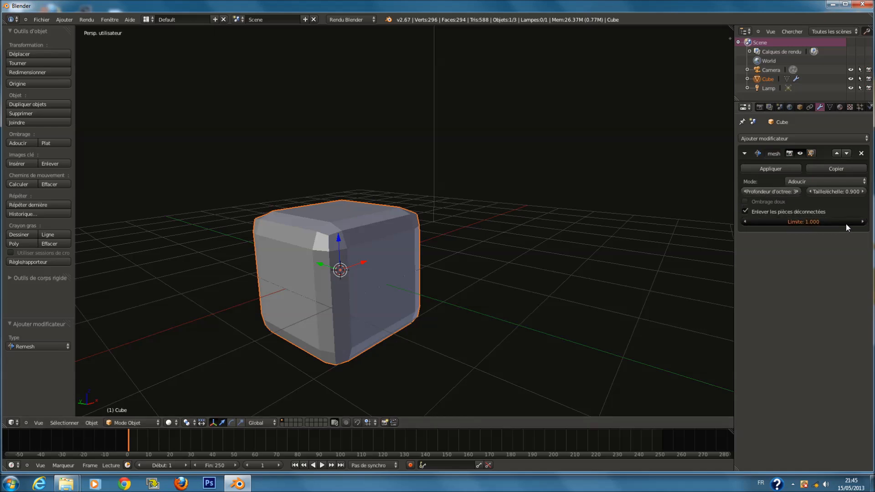
left_click_drag(845, 226, 783, 215)
left_click(747, 200)
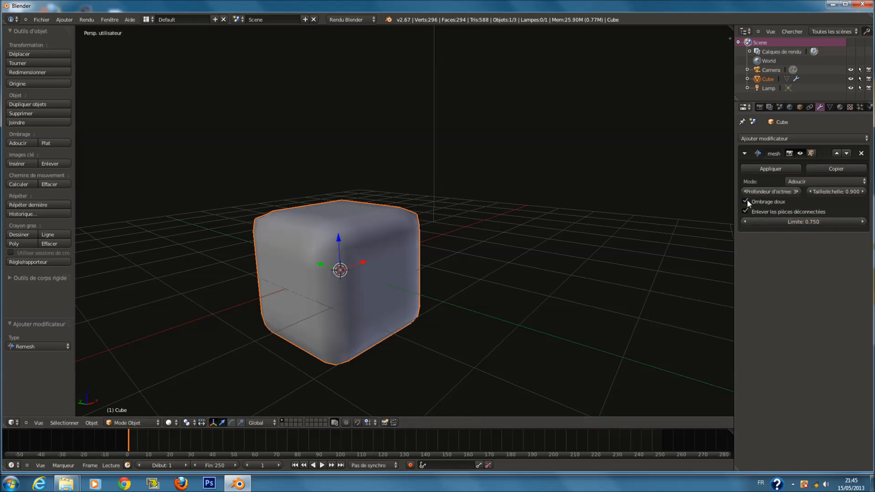
left_click(747, 200)
Set the Remesh scale to 0.990 and remove the modifier
mouse_move(838, 191)
left_mouse_down()
mouse_move(849, 193)
mouse_move(804, 211)
mouse_move(856, 213)
left_mouse_up()
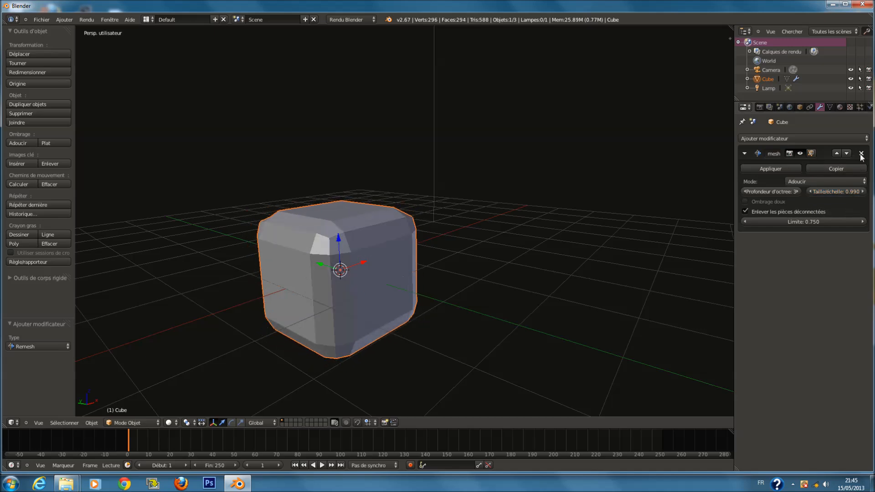
left_click(861, 154)
Add a Visser (Screw) modifier to the cube, then remove it
left_click(748, 138)
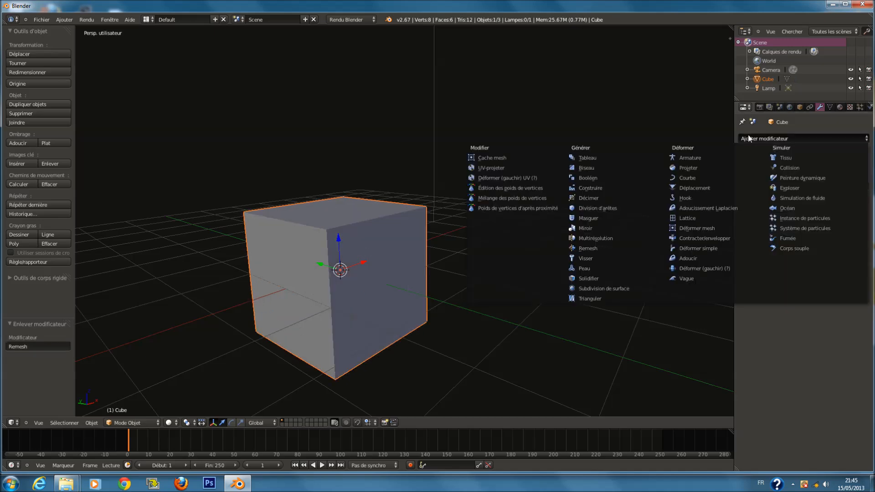
left_click(611, 258)
middle_click_drag(593, 247, 569, 268)
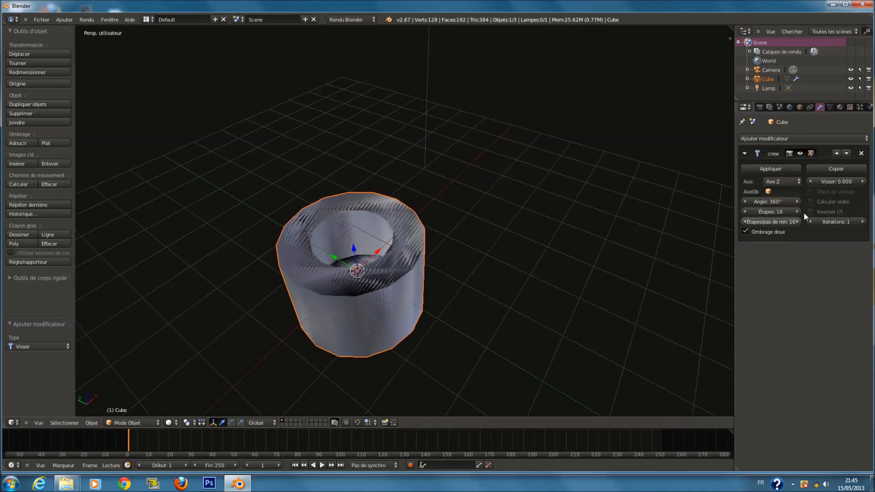
left_click(860, 153)
mouse_move(530, 226)
middle_mouse_down()
mouse_move(502, 250)
mouse_move(545, 231)
middle_mouse_up()
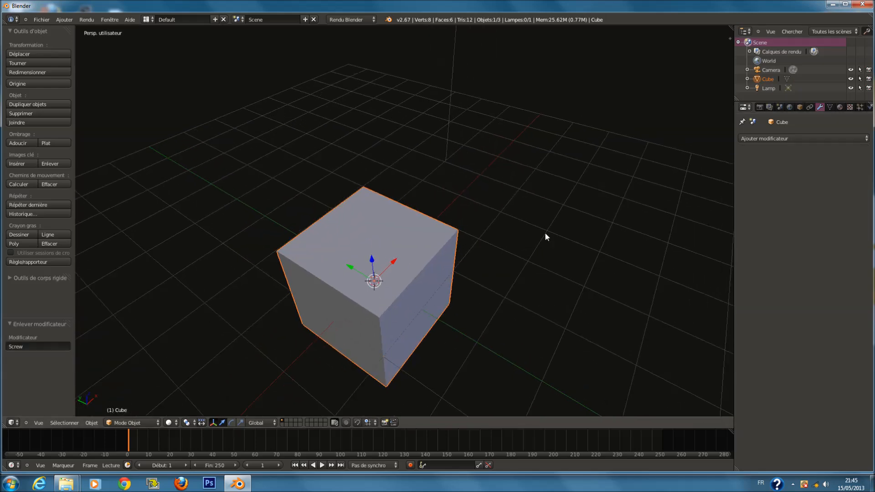
Add a Solidifier modifier and set its thickness to about -0.26, checking it in wireframe view
left_click(759, 139)
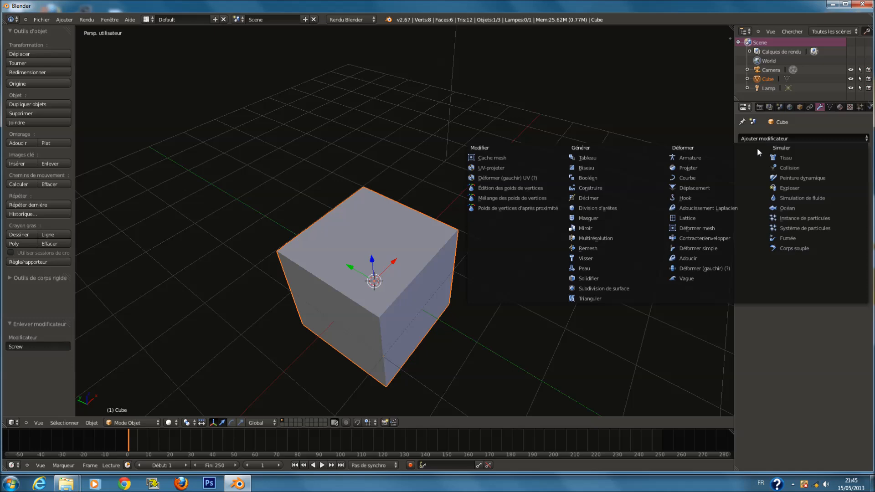
left_click(606, 277)
middle_click_drag(606, 278, 560, 249)
scroll(572, 248, "up", 1)
key("z")
left_click_drag(753, 194, 736, 187)
key("z")
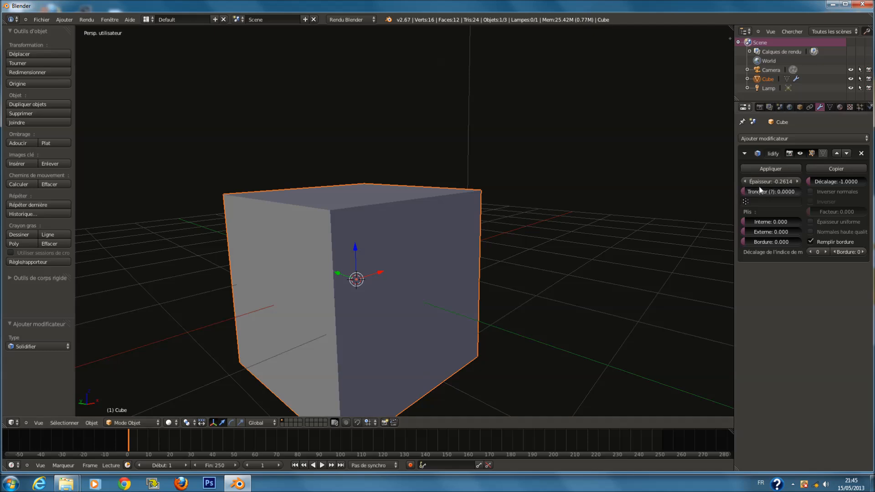
Increase the Solidifier thickness and remove the modifier
mouse_move(789, 180)
left_mouse_down()
mouse_move(770, 177)
mouse_move(820, 179)
left_mouse_up()
key("z")
left_click(861, 153)
Add a Peau (Skin) modifier to the cube
left_click(792, 138)
left_click(618, 268)
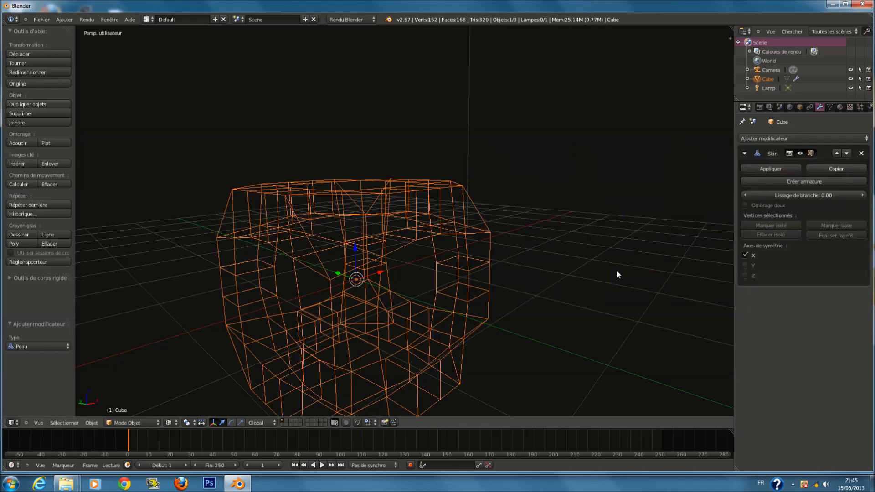
key("z")
mouse_move(555, 256)
middle_mouse_down()
mouse_move(598, 269)
mouse_move(558, 272)
mouse_move(558, 295)
mouse_move(392, 215)
mouse_move(554, 191)
mouse_move(586, 263)
mouse_move(507, 264)
mouse_move(539, 244)
mouse_move(638, 248)
middle_mouse_up()
scroll(503, 260, "up", 3)
scroll(519, 257, "down", 2)
middle_click_drag(415, 234, 395, 225)
scroll(395, 225, "down", 1)
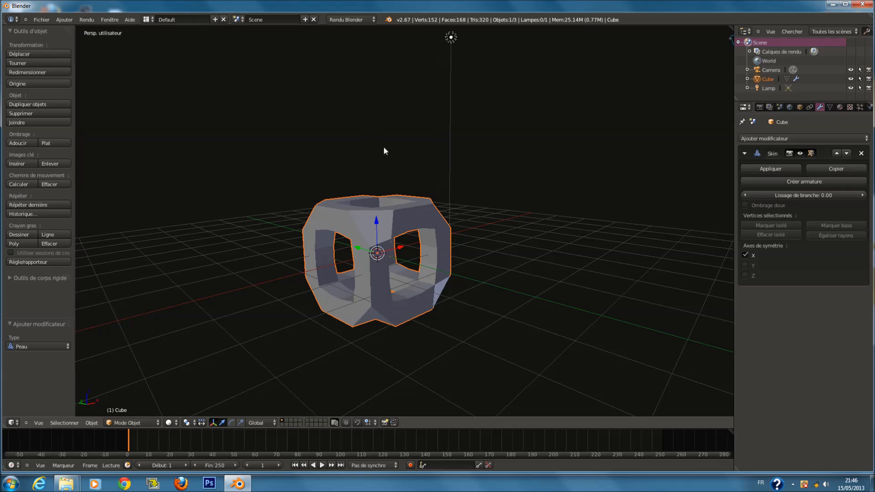
Duplicate one cube vertex in Edit Mode and move it away from the cube
scroll(513, 205, "up", 3)
scroll(493, 211, "down", 3)
key("Tab")
key("a")
key("z")
scroll(365, 218, "up", 2)
right_click(353, 225)
key("shift+d")
left_click(565, 199)
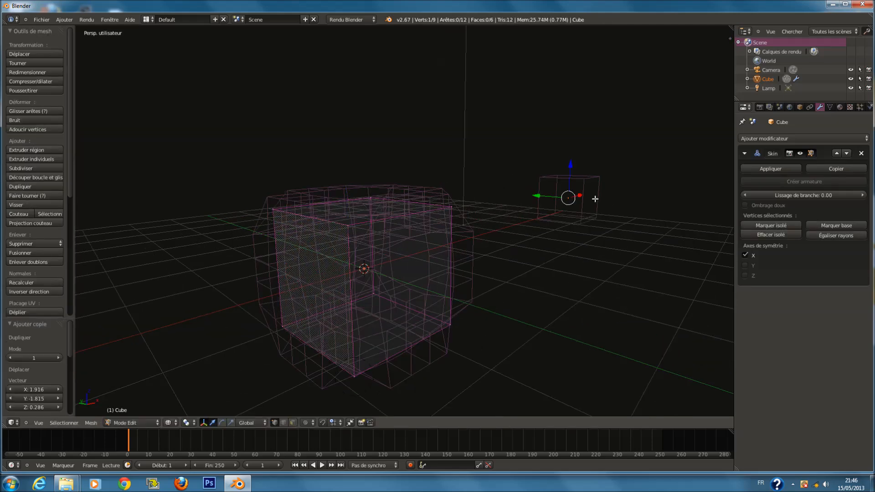
Add a level 2 Subdivision Surface modifier to the skinned mesh
key("z")
key("Tab")
Extrude the duplicated vertex upward, then undo the extrusion
key("Tab")
key("Tab")
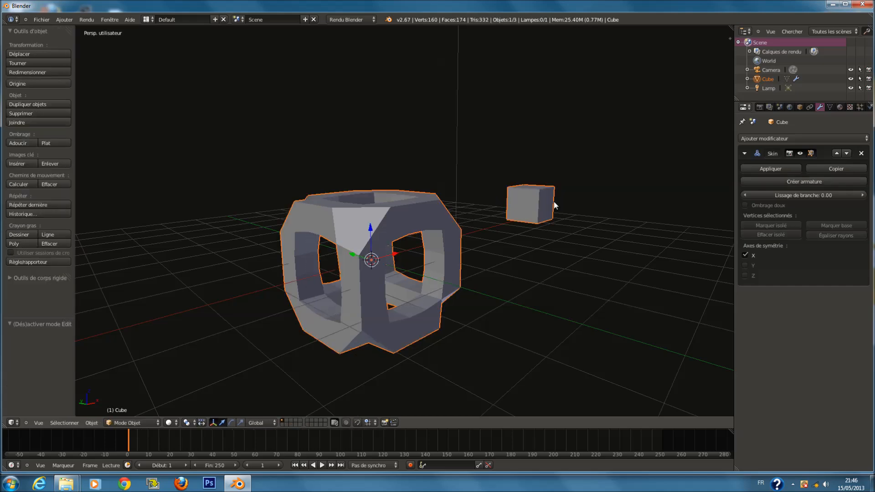
key("ctrl+2")
key("Tab")
key("e")
left_click(548, 111)
key("Tab")
Extrude the duplicated vertex downward
key("Tab")
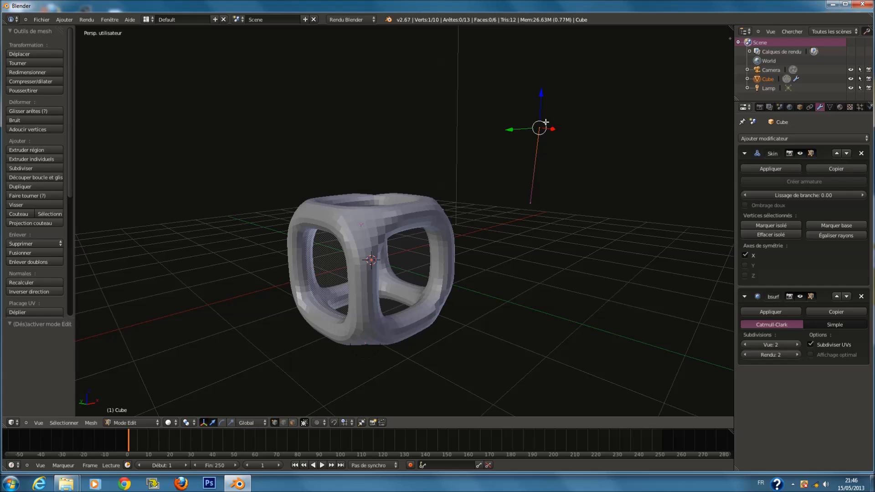
key("ctrl+z")
key("e")
left_click(572, 244)
key("Tab")
scroll(530, 208, "up", 2)
key("Tab")
right_click(621, 192)
key("x")
scroll(673, 199, "down", 2)
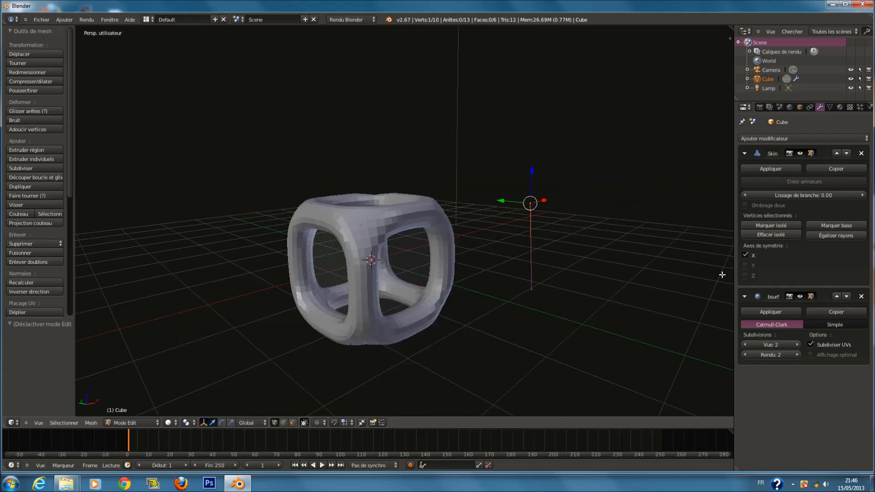
Return to Object Mode and remove the Subdivision Surface modifier
key("Tab")
scroll(665, 257, "up", 1)
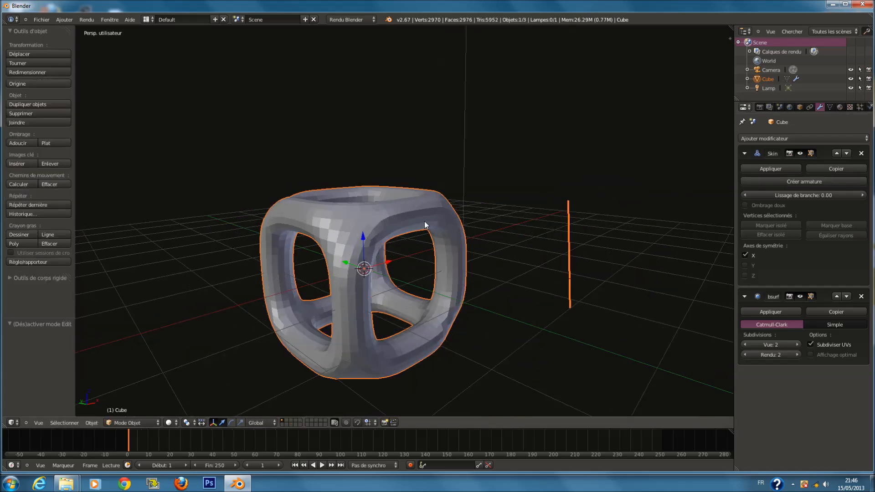
left_click(861, 296)
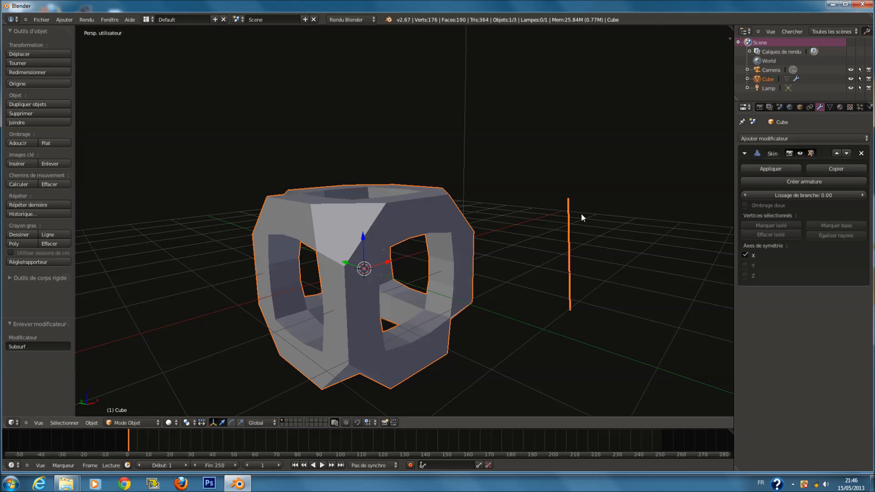
Delete the stray vertices in Edit Mode and return to Object Mode
key("Tab")
right_click(552, 326, "shift")
key("w")
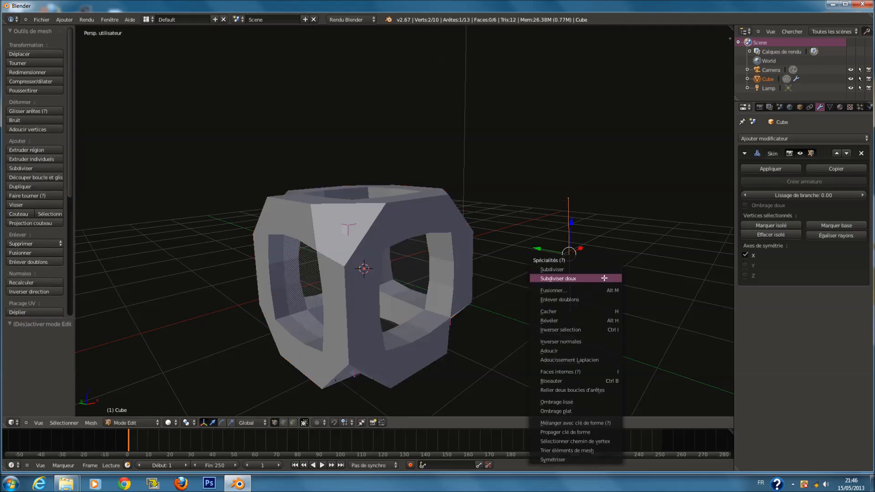
key("x")
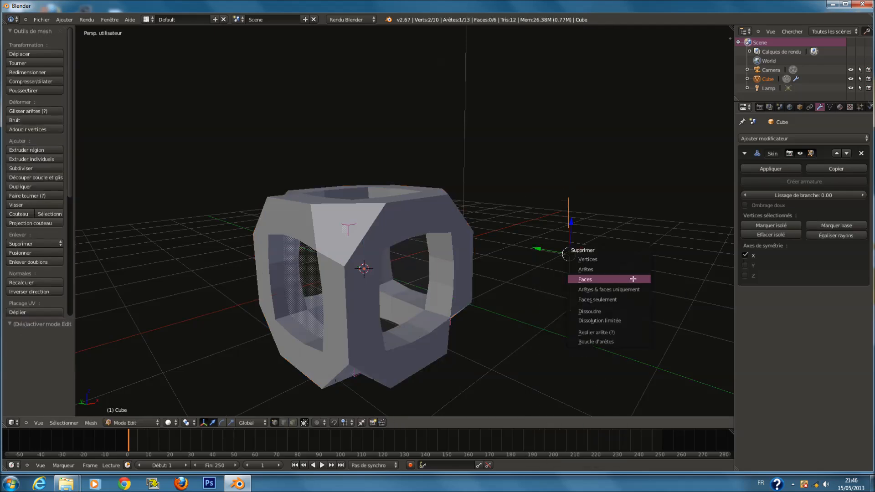
left_click(615, 258)
key("Tab")
Try the Skin's branch smoothing and smooth shading options, then remove the Skin modifier
mouse_move(844, 193)
left_mouse_down()
mouse_move(866, 195)
mouse_move(831, 195)
left_mouse_up()
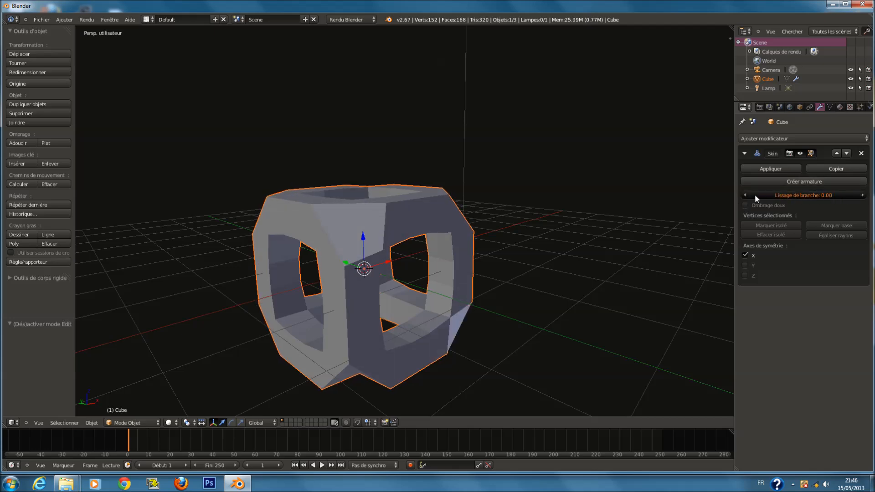
left_click_drag(754, 197, 759, 197)
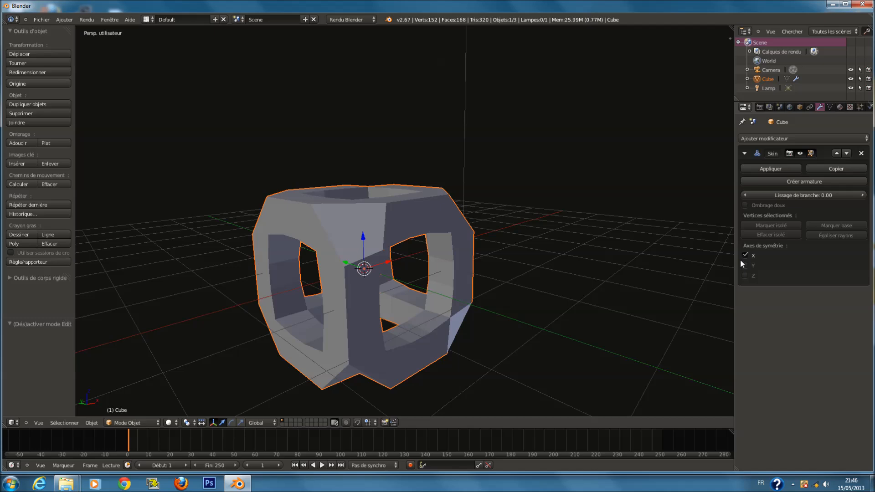
left_click(745, 207)
left_click(745, 207)
left_click(861, 153)
Add a Déformer (gauchir) UV modifier to the cube
left_click(788, 138)
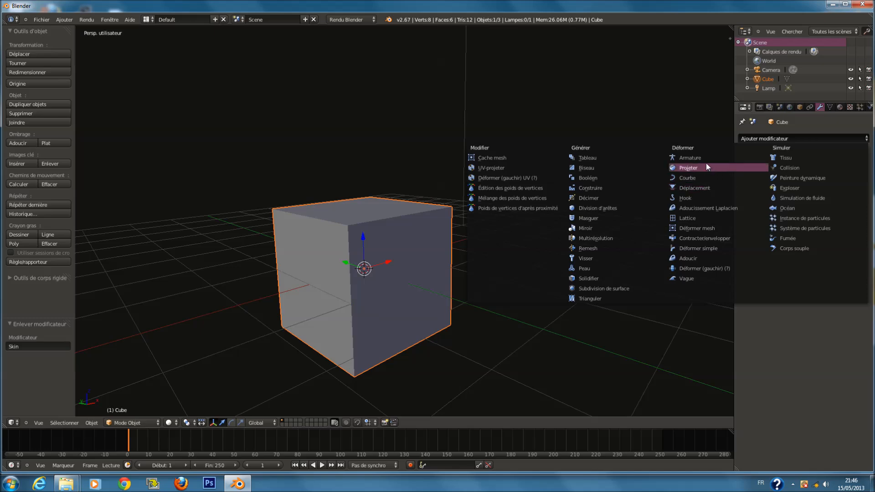
left_click(507, 180)
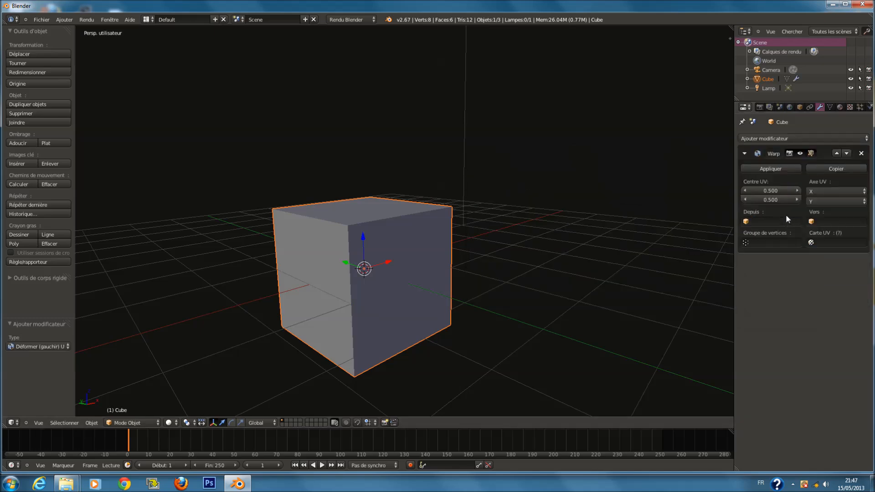
Remove the Déformer (gauchir) UV modifier from the cube
left_click(817, 242)
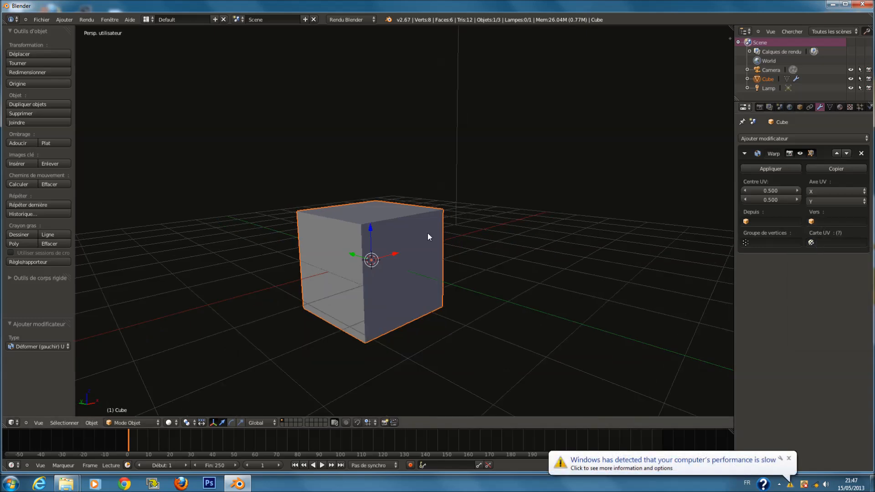
middle_click_drag(399, 248, 440, 249)
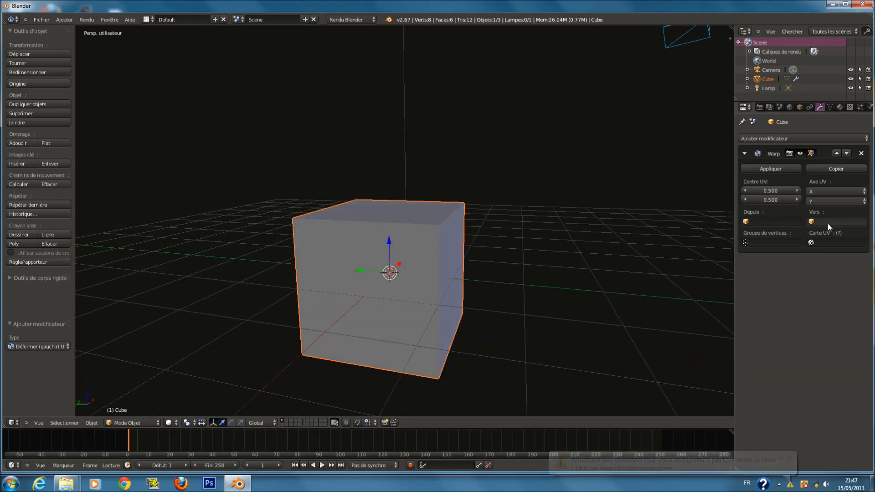
middle_click_drag(545, 261, 531, 276)
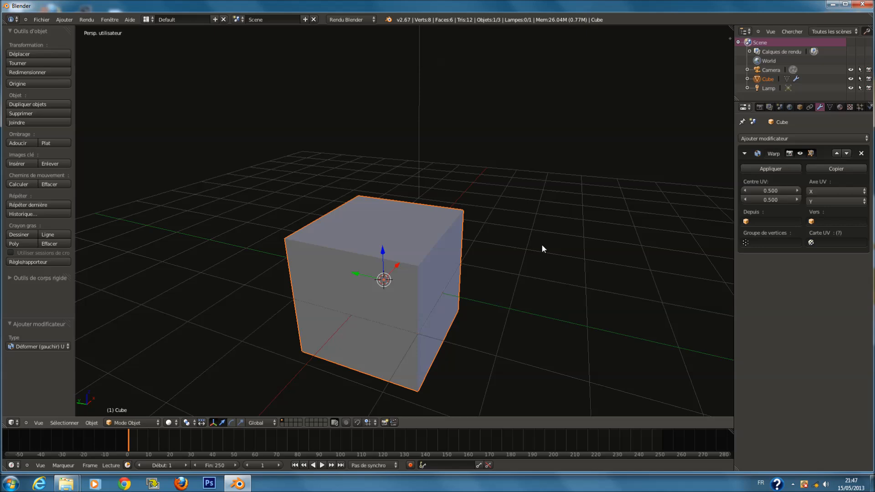
left_click(861, 155)
Add a Poids de vertices d'après proximité modifier to the cube, then remove it
left_click(813, 139)
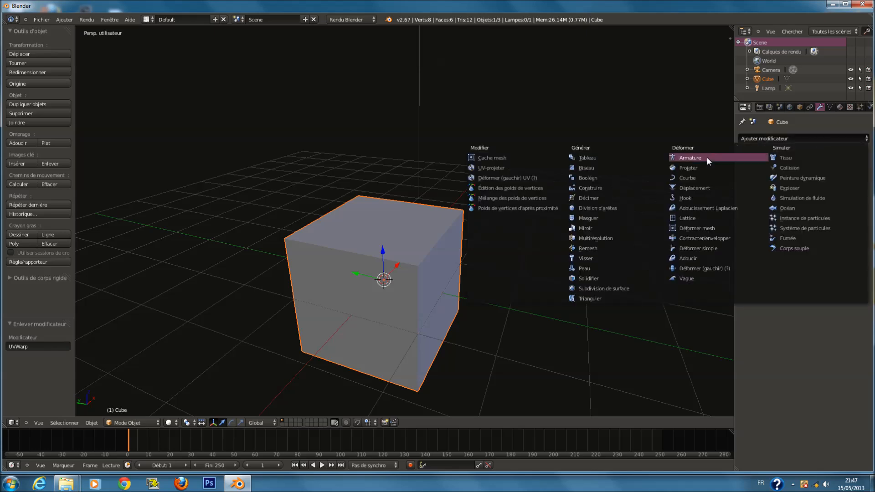
left_click(527, 210)
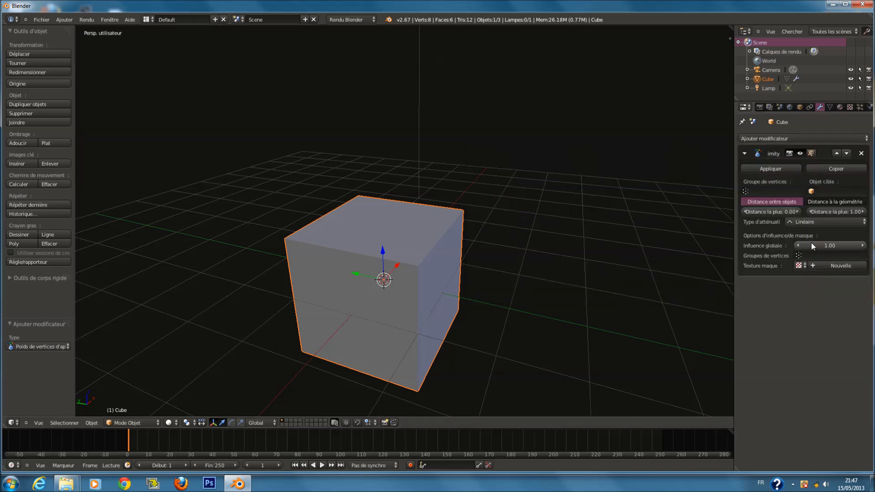
left_click(810, 224)
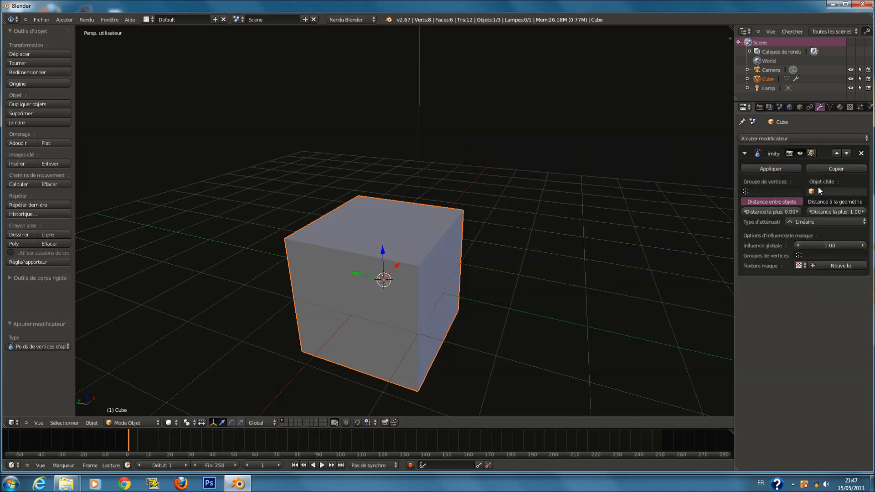
left_click(861, 153)
Add an Armature modifier to the cube, switch to wireframe display and remove the modifier
left_click(772, 138)
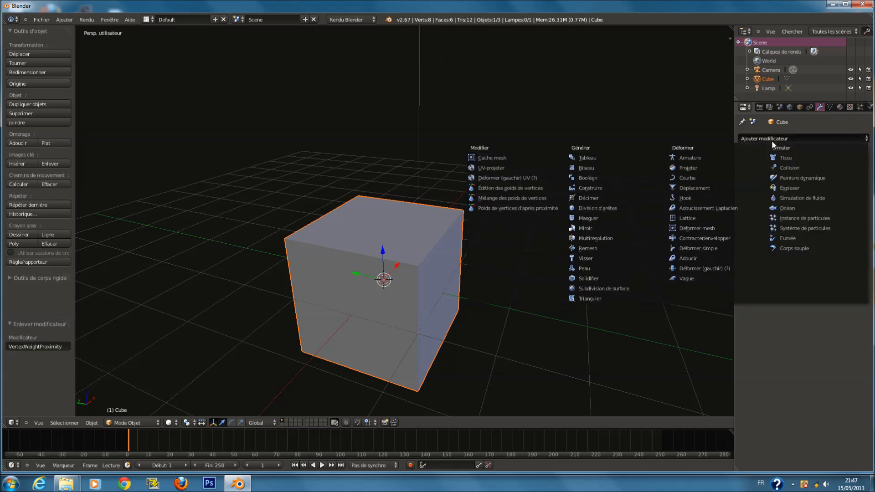
left_click(696, 160)
scroll(592, 224, "down", 2)
key("z")
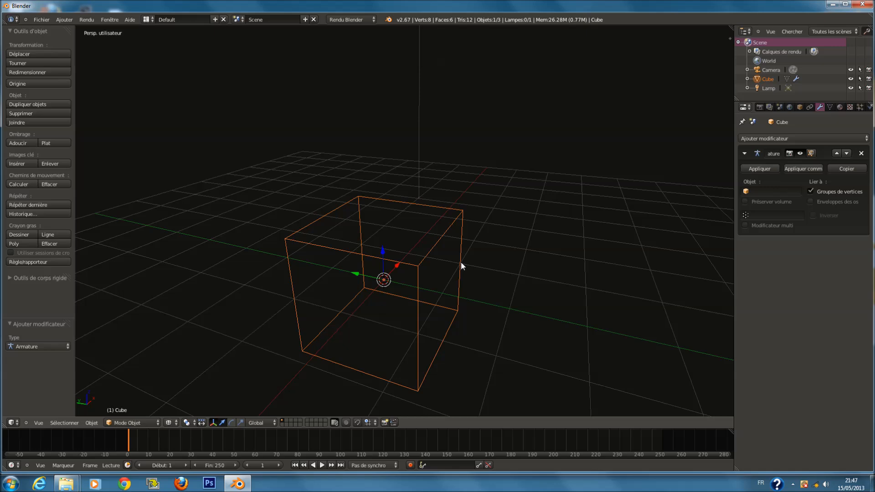
key("a")
key("a")
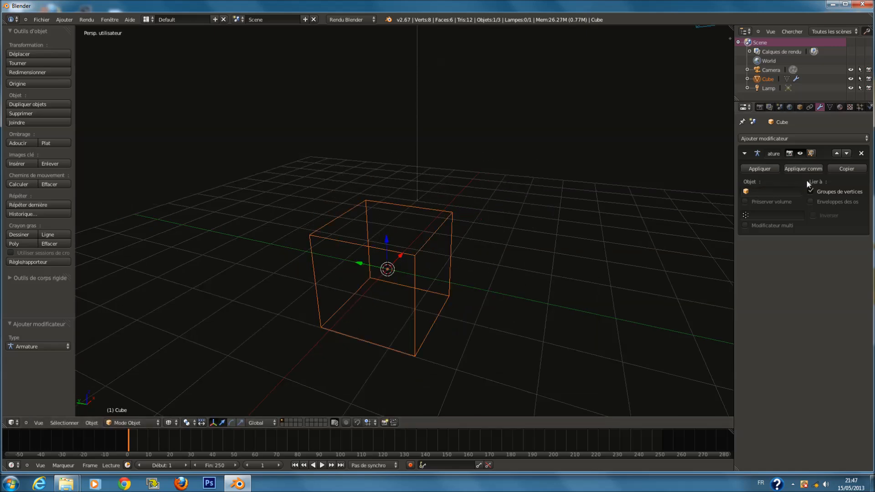
left_click(860, 153)
Add a single-bone armature to the scene
key("shift+a")
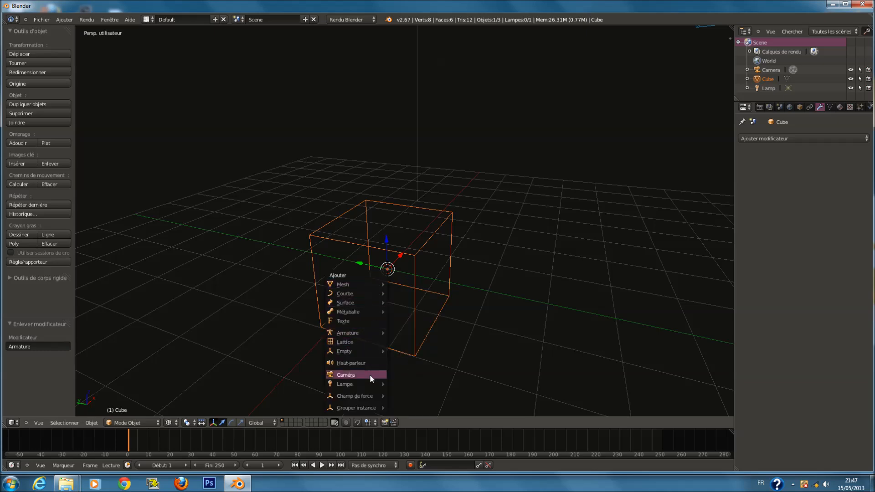
mouse_move(373, 385)
mouse_move(369, 333)
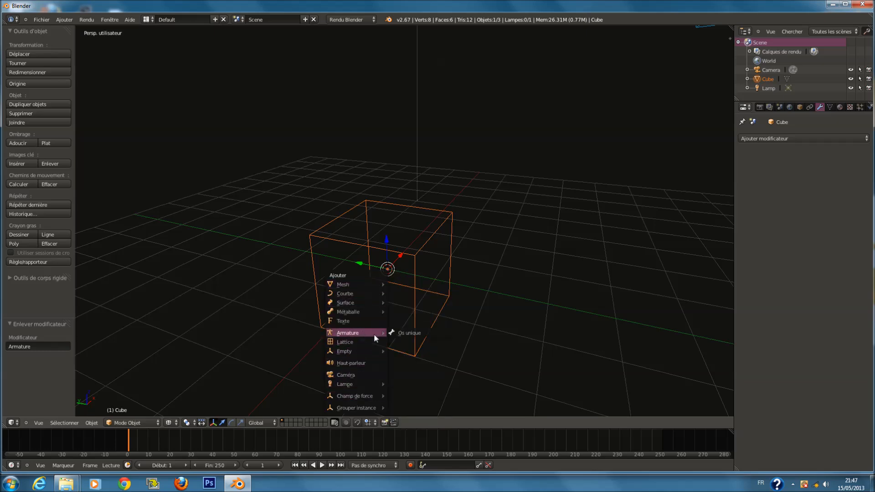
left_click(401, 332)
Parent the cube to the armature with automatic weights
middle_click_drag(404, 323, 414, 221)
right_click(410, 198, "shift")
key("ctrl+p")
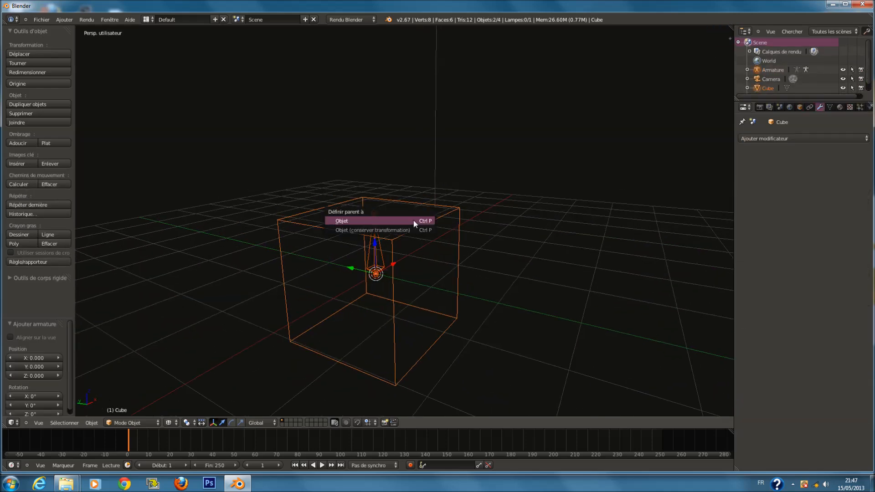
right_click(373, 229, "shift")
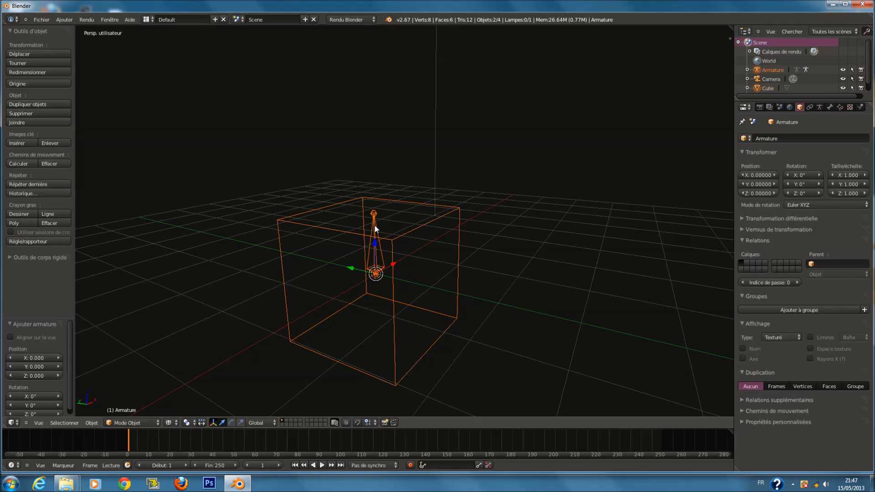
key("ctrl+p")
middle_click_drag(413, 227, 373, 224)
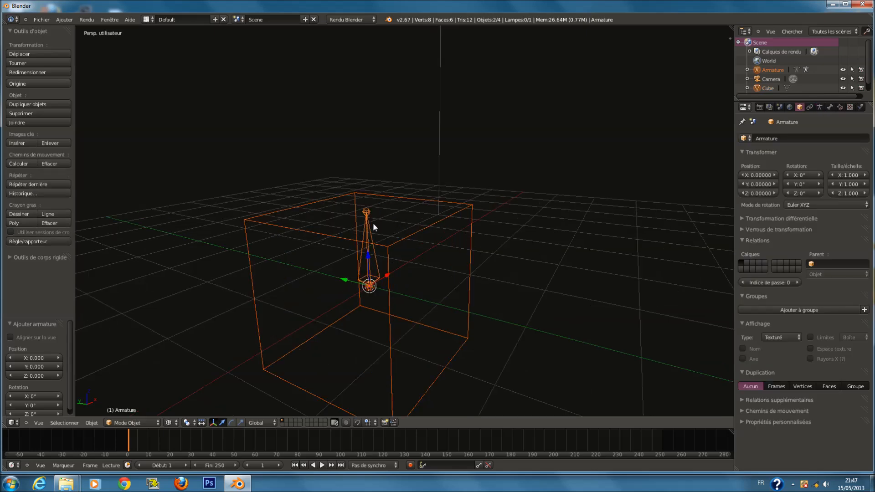
key("ctrl+p")
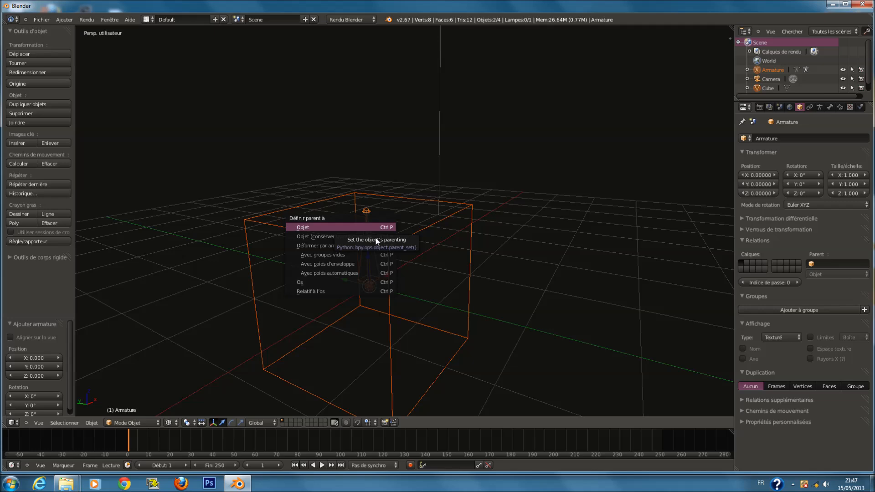
left_click(374, 272)
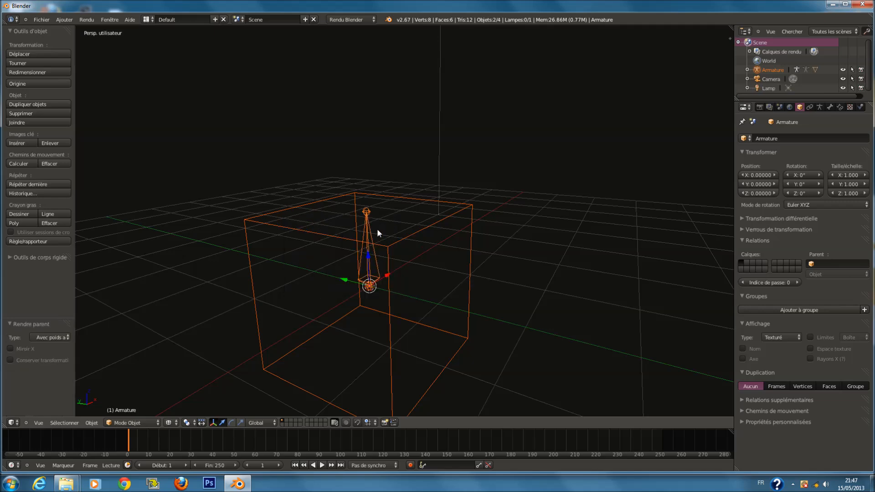
Enter the armature's Pose Mode and start rotating the bone, cancelling the rotation
left_click(132, 423)
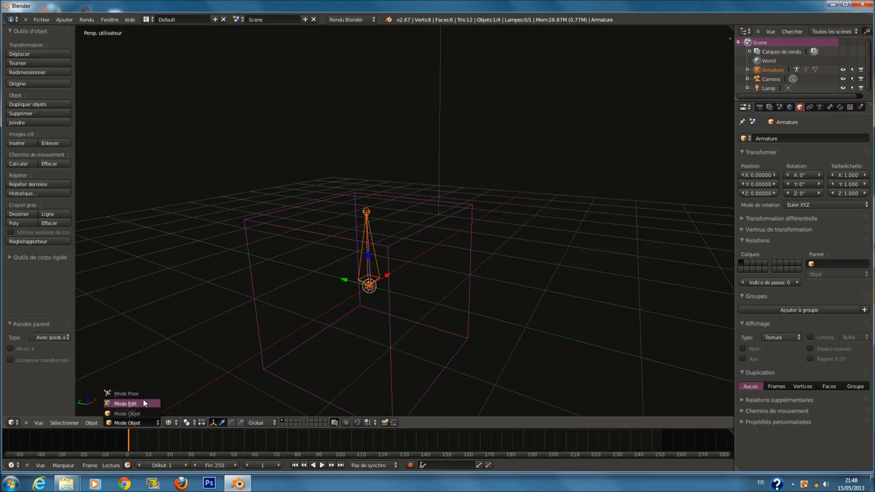
left_click(137, 392)
right_click(365, 250)
key("r")
key("x")
key("y")
key("Escape")
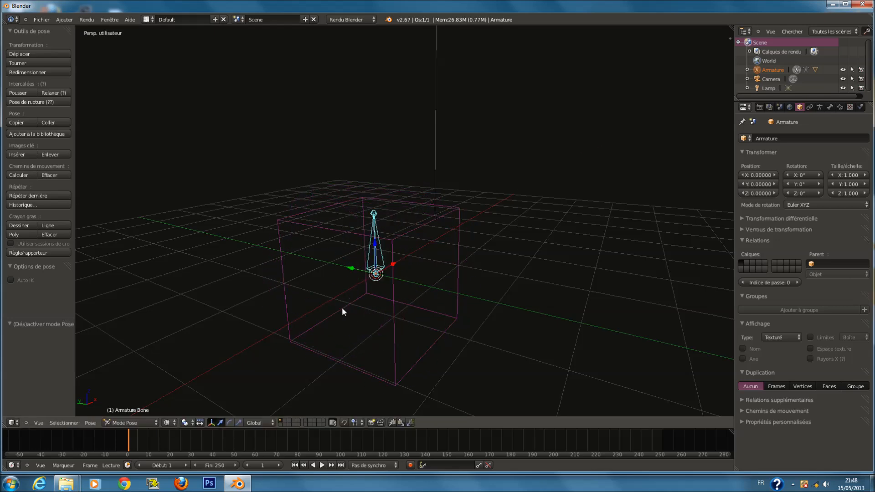
Select the cube and remove its Armature modifier
right_click(408, 235)
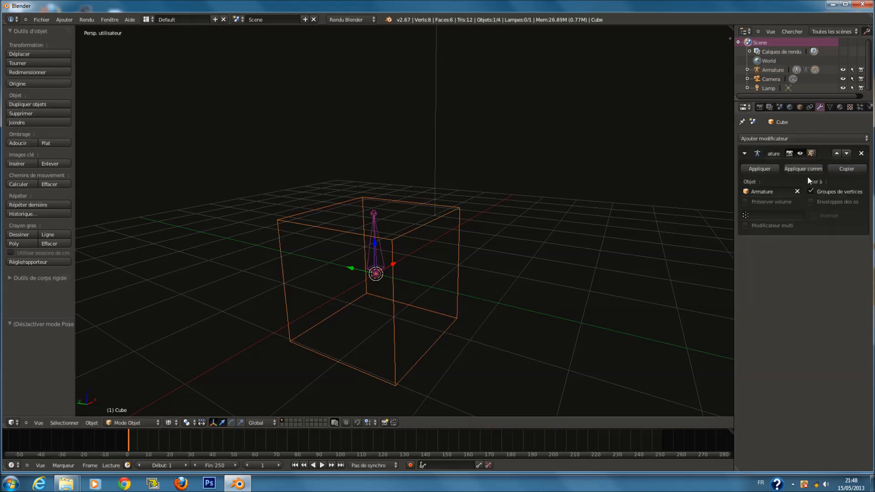
left_click(860, 153)
Move the armature's bone down along Z in Edit Mode
right_click(377, 242)
key("ctrl+Tab")
key("g")
key("z")
left_click(383, 306)
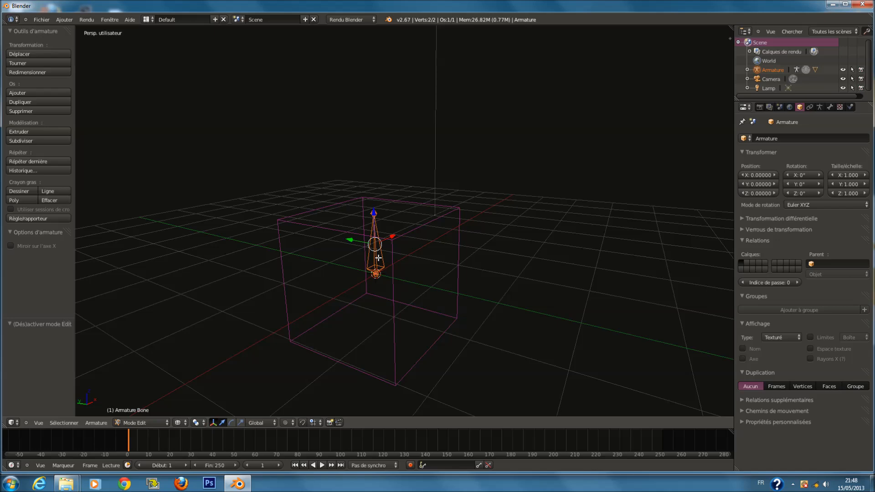
Return to Object Mode and clear the armature's location
left_click(132, 423)
left_click(132, 412)
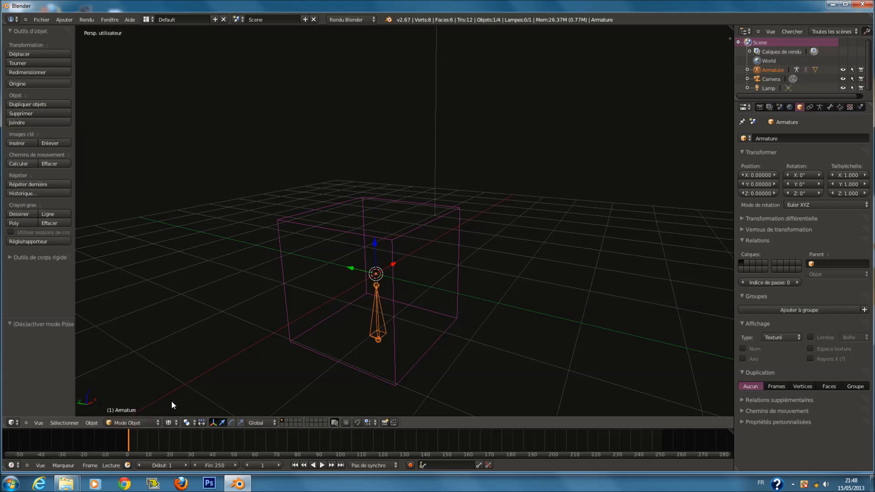
key("ctrl+Tab")
key("ctrl+Tab")
key("ctrl+Tab")
key("ctrl+Tab")
key("ctrl+Tab")
key("alt+g")
Subdivide the armature's bone in Edit Mode
key("Tab")
right_click(377, 276)
left_click_drag(379, 246, 386, 323)
key("a")
key("a")
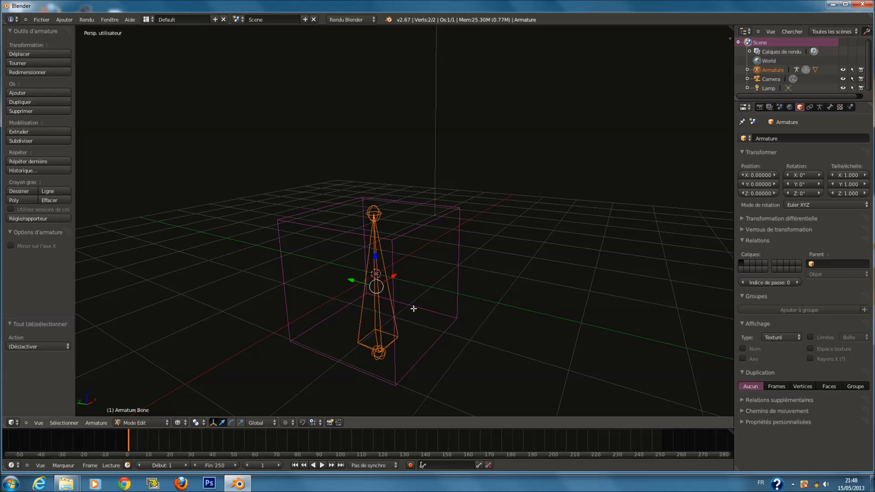
key("w")
left_click(413, 308)
Parent the cube to the subdivided armature with automatic weights in Object Mode
key("ctrl+Tab")
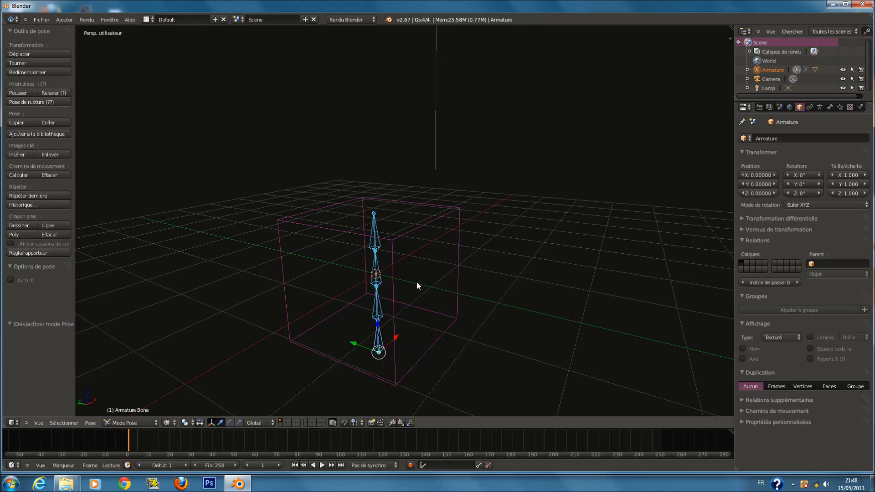
right_click(396, 239, "shift")
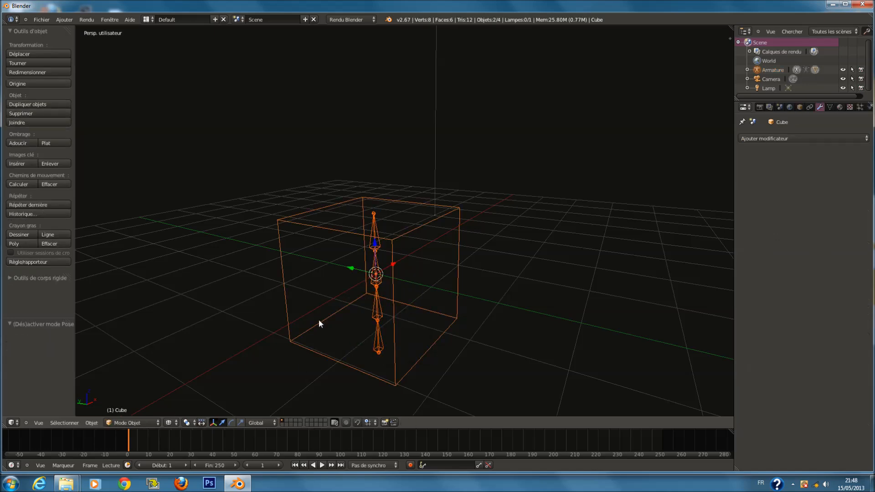
right_click(377, 268, "shift")
left_click(113, 423)
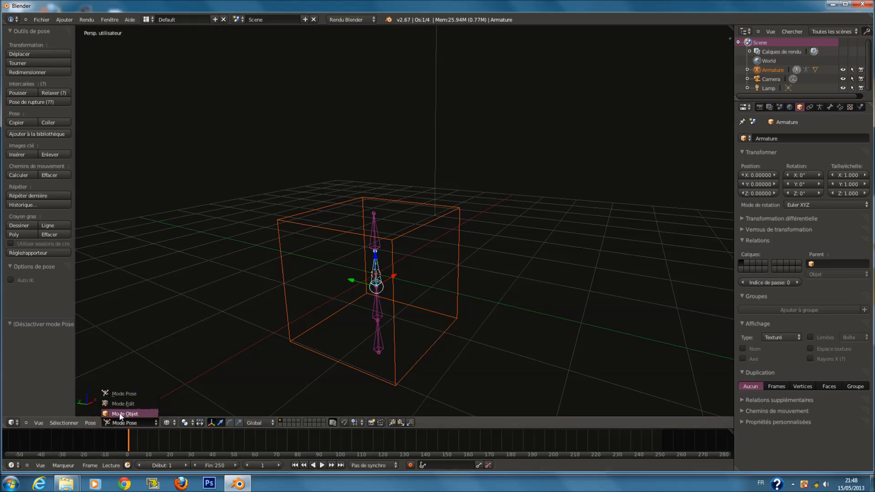
left_click(121, 414)
key("ctrl+p")
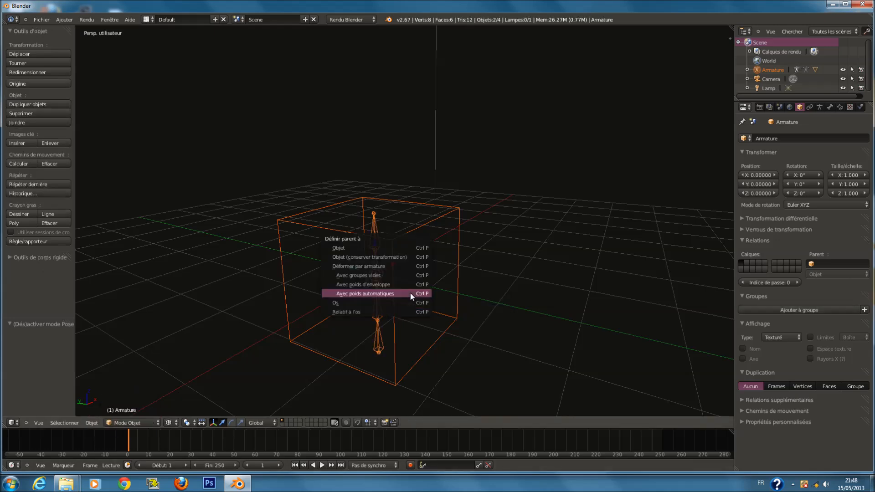
left_click(410, 294)
Add a level 2 Subdivision Surface modifier to the cube, then remove it
key("ctrl+2")
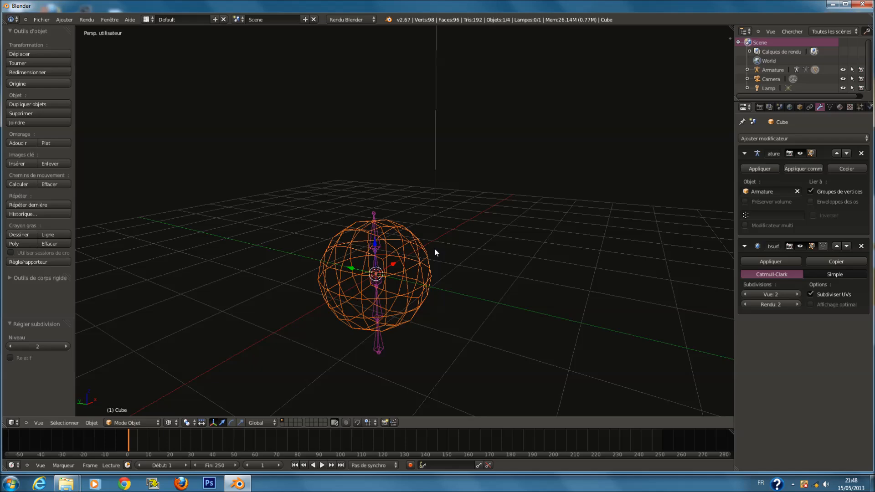
left_click(861, 246)
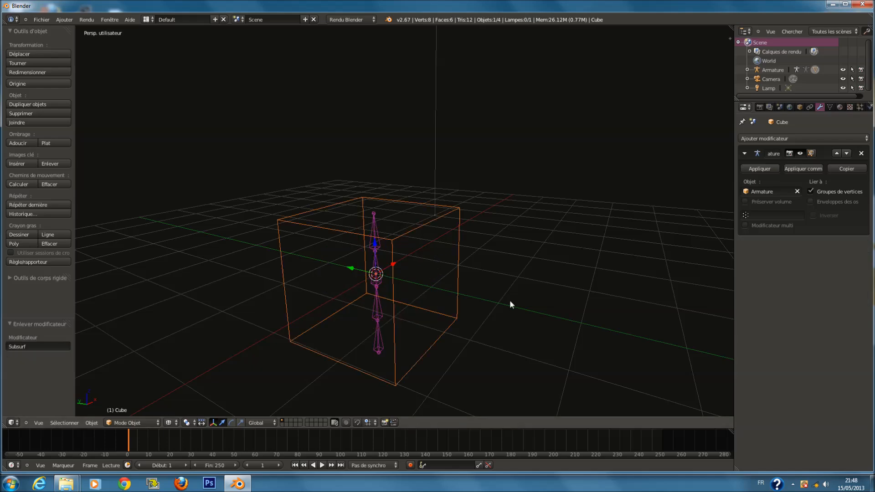
Subdivide the whole cube mesh three times in Edit Mode and return to Object Mode
key("Tab")
scroll(427, 281, "up", 2)
key("a")
key("w")
left_click(432, 271)
key("w")
left_click(432, 271)
key("w")
left_click(432, 272)
key("Tab")
key("z")
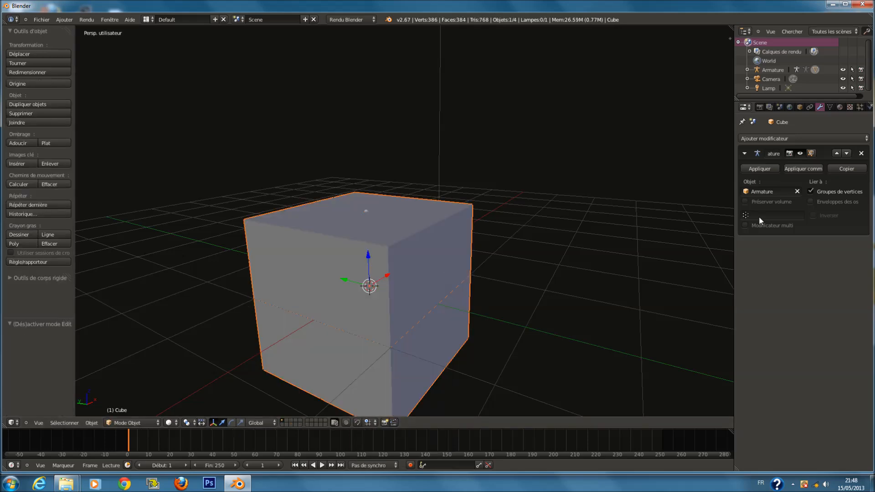
key("z")
Enter the armature's Pose Mode and start rotating the top bone, cancelling the rotation
right_click(367, 242)
left_click(143, 422)
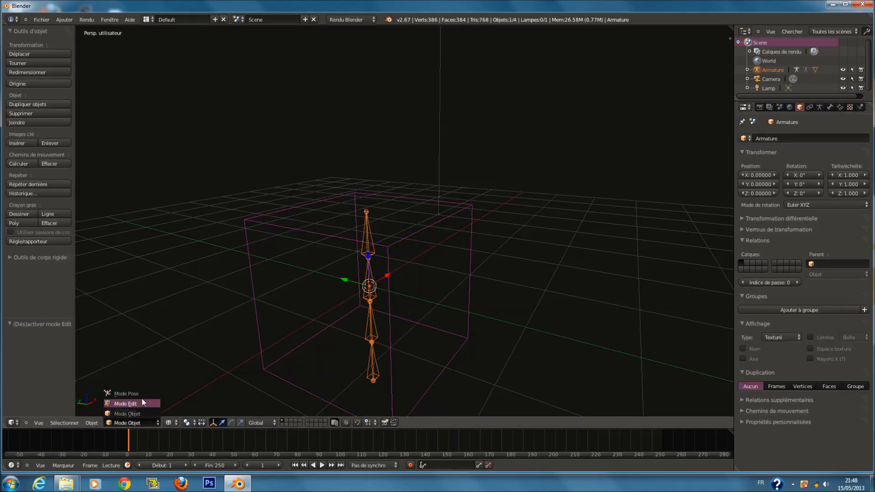
left_click(139, 393)
right_click(369, 246)
key("r")
key("Escape")
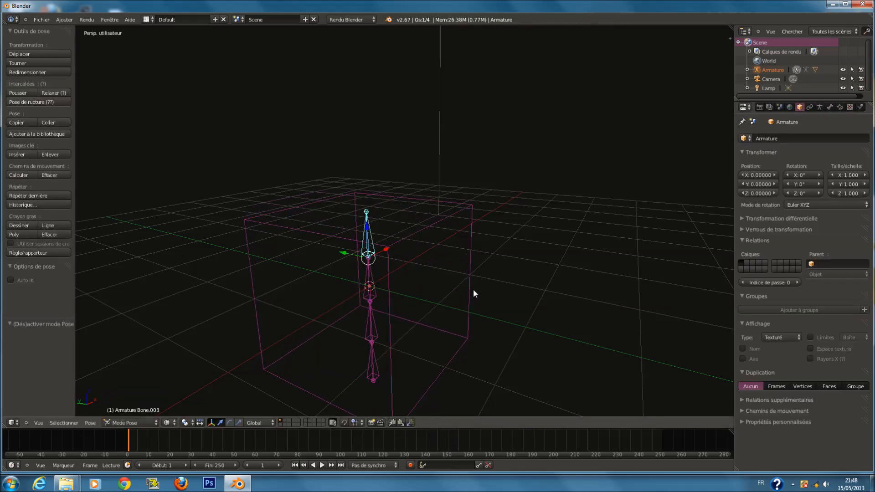
Preview bending the cube by rotating different bones in Pose Mode, cancelling each rotation
key("z")
key("r")
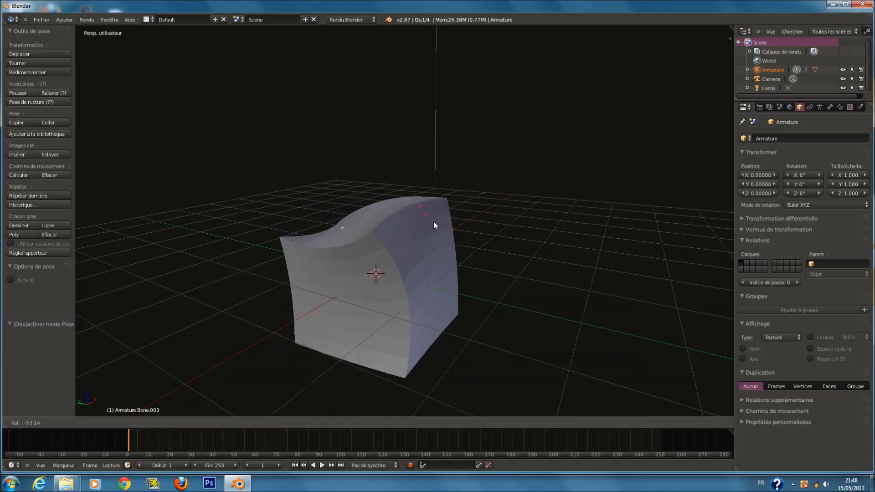
key("Escape")
key("z")
right_click(392, 272)
right_click(374, 272)
key("r")
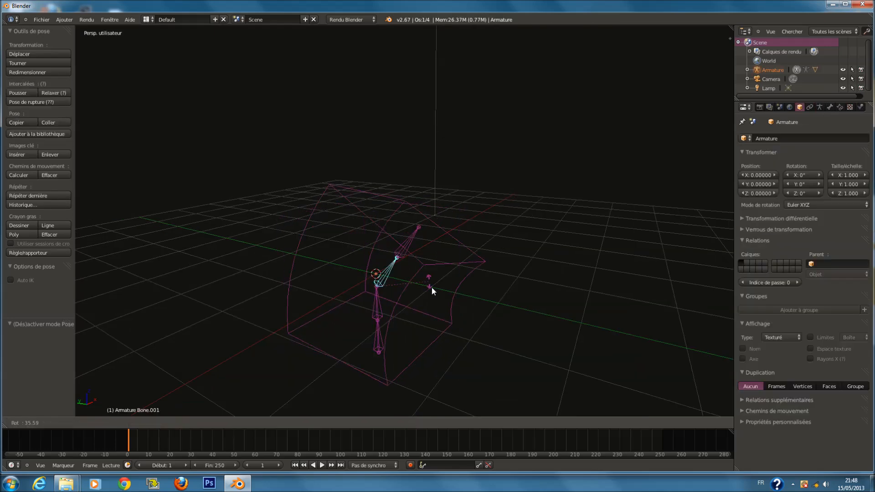
key("Escape")
key("z")
scroll(392, 239, "up", 1)
key("r")
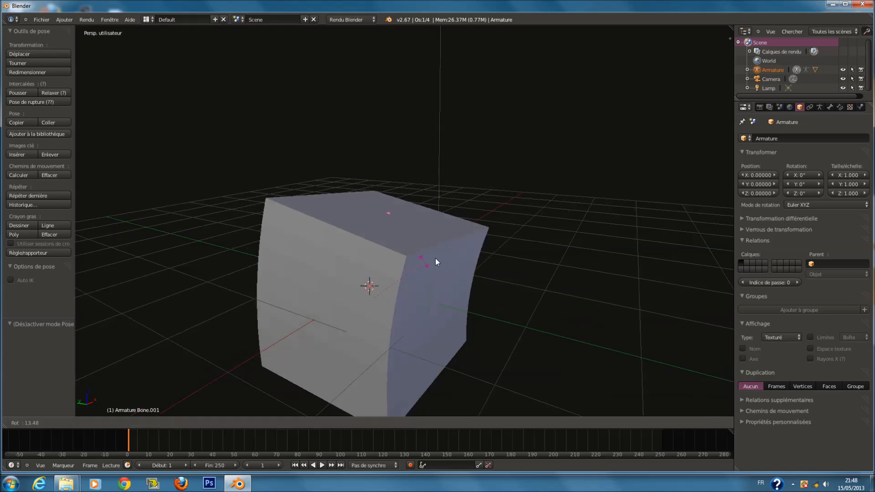
key("Escape")
scroll(378, 250, "down", 1)
key("z")
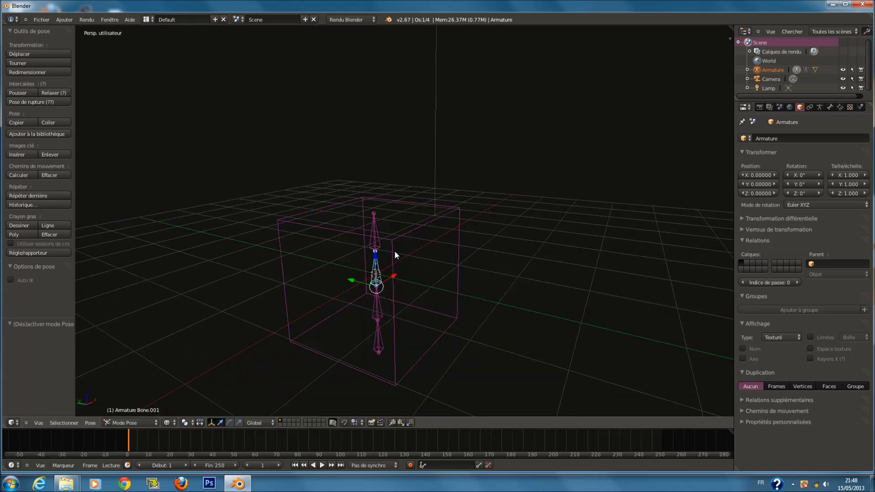
Return to Object Mode and delete the armature
scroll(360, 232, "up", 1)
scroll(359, 233, "down", 1)
scroll(423, 297, "down", 1)
scroll(420, 278, "up", 3)
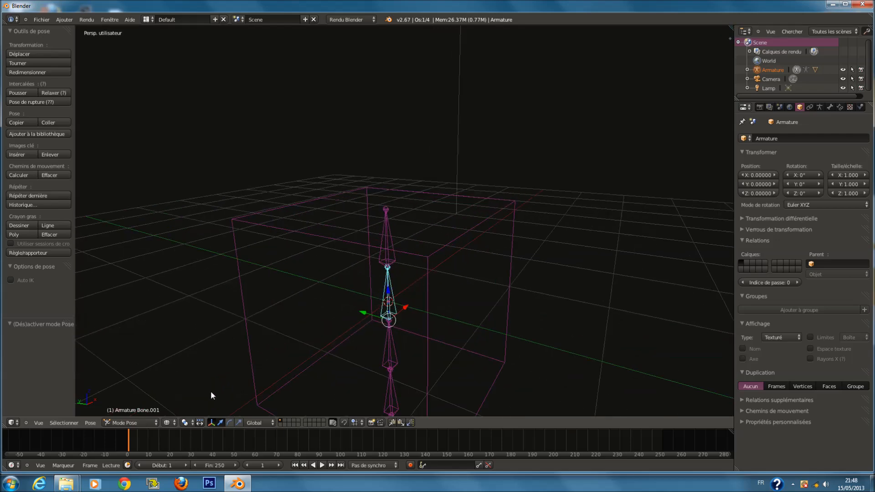
left_click(139, 423)
left_click(140, 412)
scroll(328, 333, "up", 2, "ctrl")
key("x")
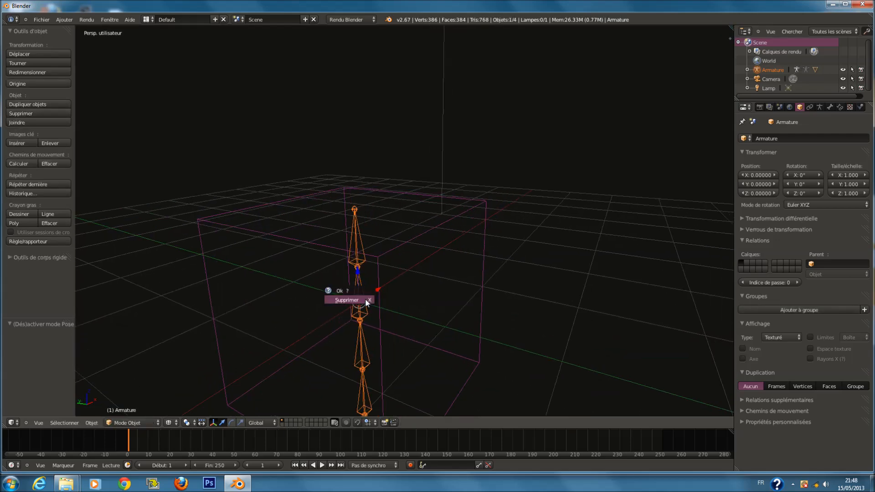
left_click(365, 299)
Select the cube, remove its Armature modifier and add a Cast modifier
right_click(379, 256)
left_click(861, 153)
left_click(839, 139)
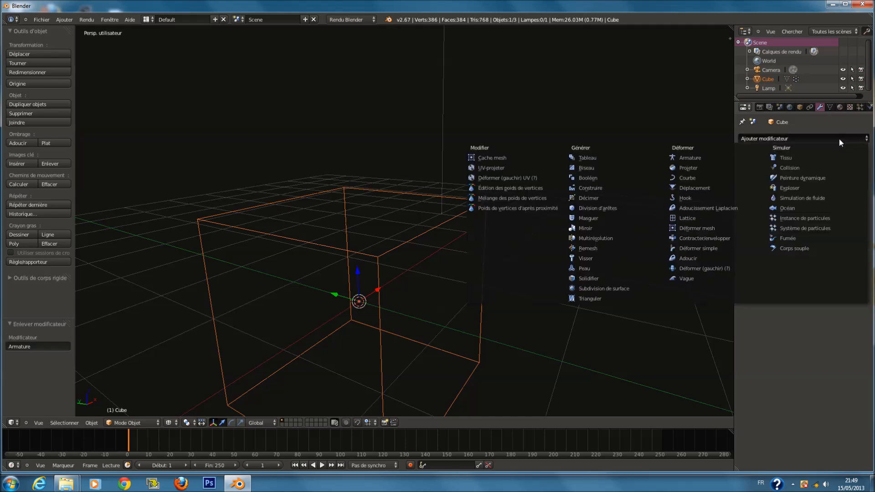
left_click(693, 167)
Switch to solid shading and adjust the Cast modifier's factor
key("z")
mouse_move(547, 254)
middle_mouse_down()
mouse_move(482, 244)
mouse_move(547, 262)
middle_mouse_up()
left_click_drag(819, 191, 728, 206)
left_click_drag(807, 212, 820, 192)
left_click(822, 181)
left_click(807, 154)
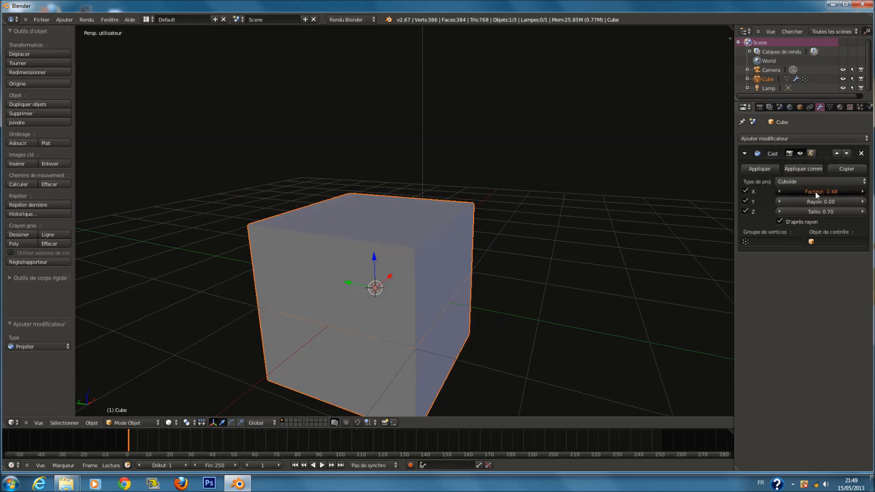
Try the Sphere projection type on the Cast modifier, then remove the modifier
left_click(809, 181)
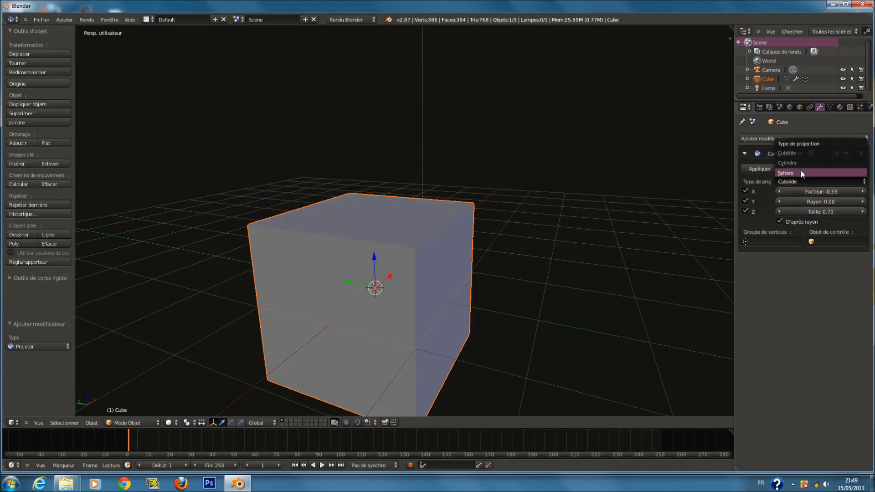
left_click(802, 170)
left_click_drag(805, 191, 813, 190)
middle_click_drag(557, 235, 540, 242)
left_click(861, 153)
Add a Curve modifier, set its deformation axis to X, and remove it
left_click(828, 138)
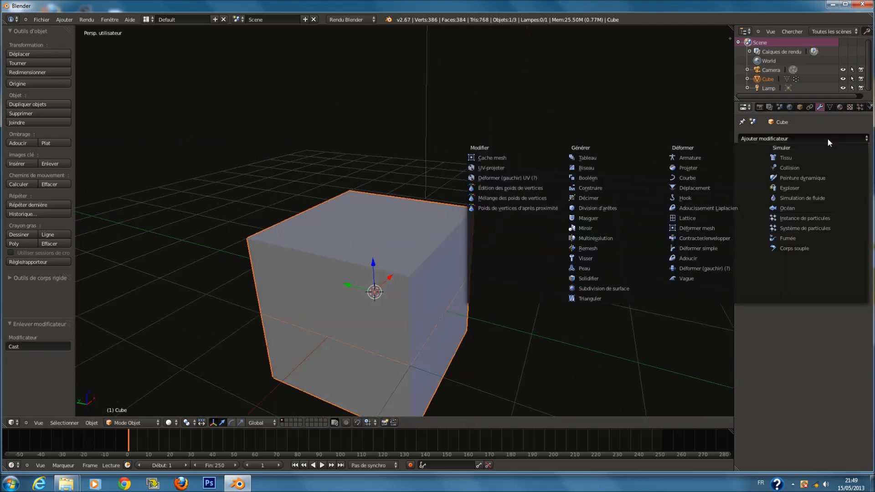
left_click(709, 178)
middle_click_drag(709, 179, 713, 204)
left_click(772, 212)
left_click(752, 212)
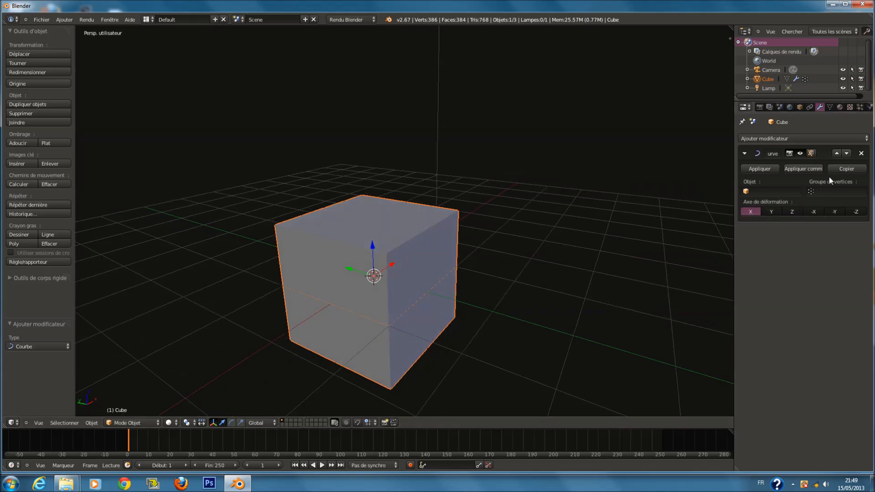
left_click(861, 154)
middle_click_drag(397, 252, 327, 286)
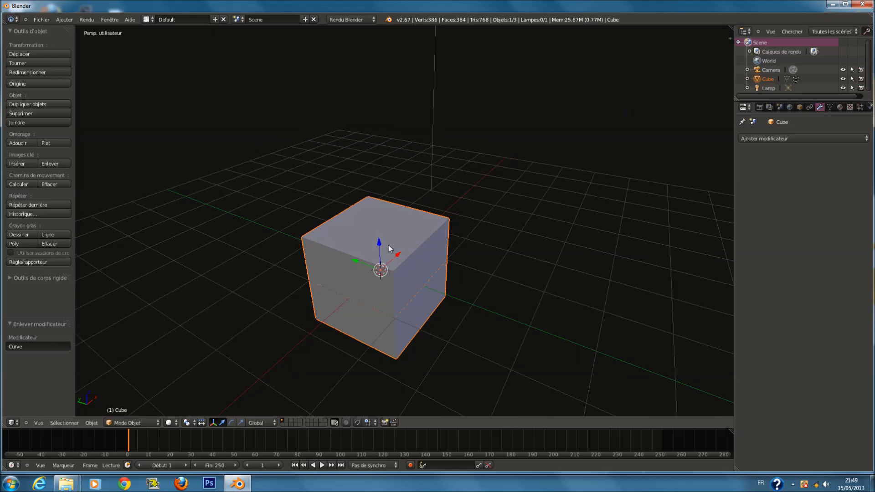
scroll(405, 220, "up", 1)
key("ctrl+p")
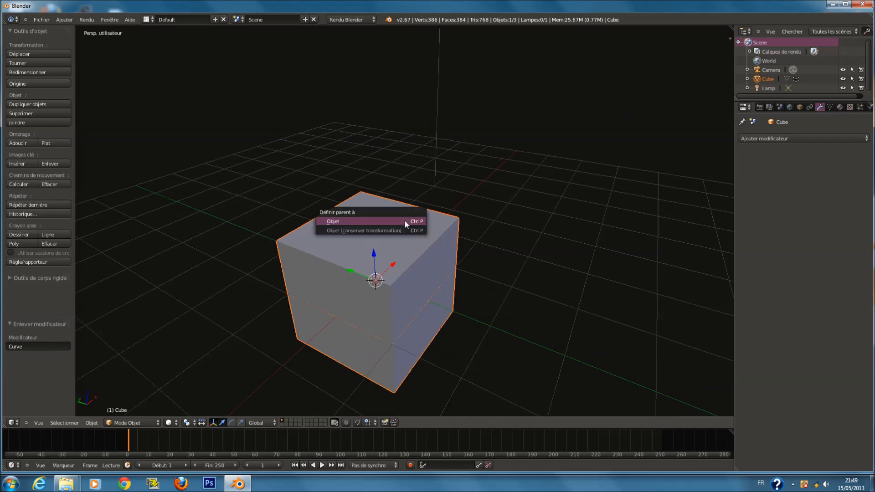
key("ctrl+p")
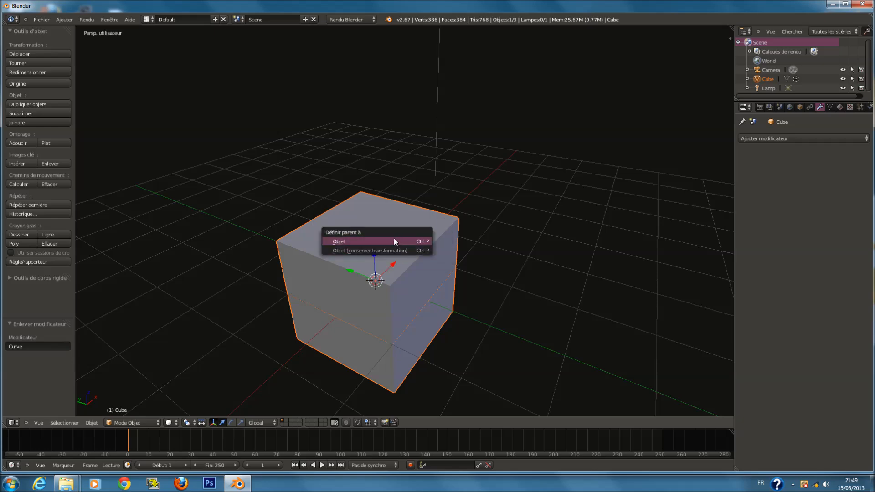
scroll(458, 250, "down", 2)
Duplicate the cube and move the copy about 2.84 units along negative Y
key("shift+d")
right_click(444, 271)
left_click_drag(362, 253, 480, 291)
middle_click_drag(480, 291, 504, 272)
scroll(502, 266, "up", 2)
right_click(437, 248)
key("g")
right_click(442, 208)
right_click(561, 256)
key("g")
right_click(567, 233)
Select both cubes and parent the copy to the original cube
right_click(415, 262)
right_click(552, 256, "shift")
right_click(435, 250, "shift")
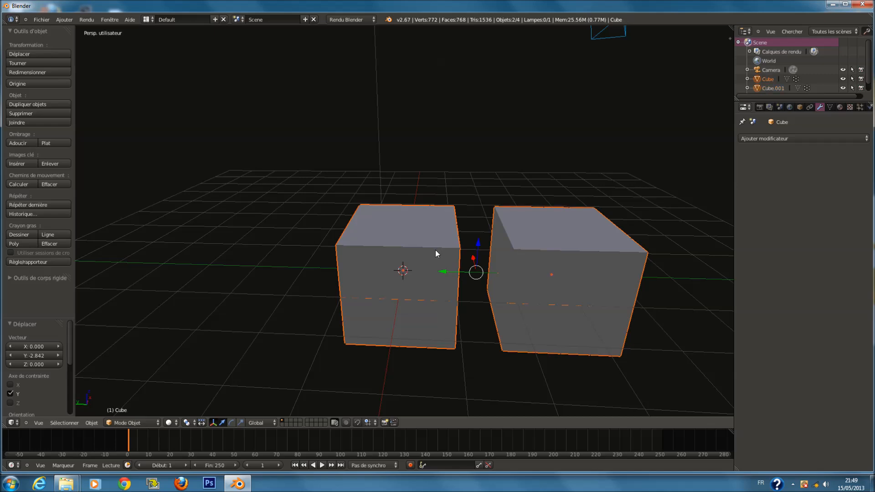
key("ctrl+p")
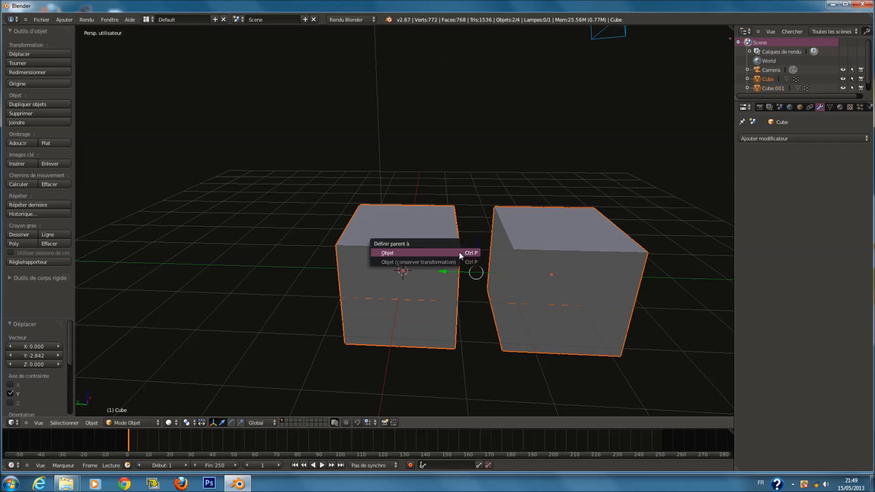
left_click(458, 251)
Grab the parent cube to preview the copy following it, cancelling the move
right_click(424, 256)
key("g")
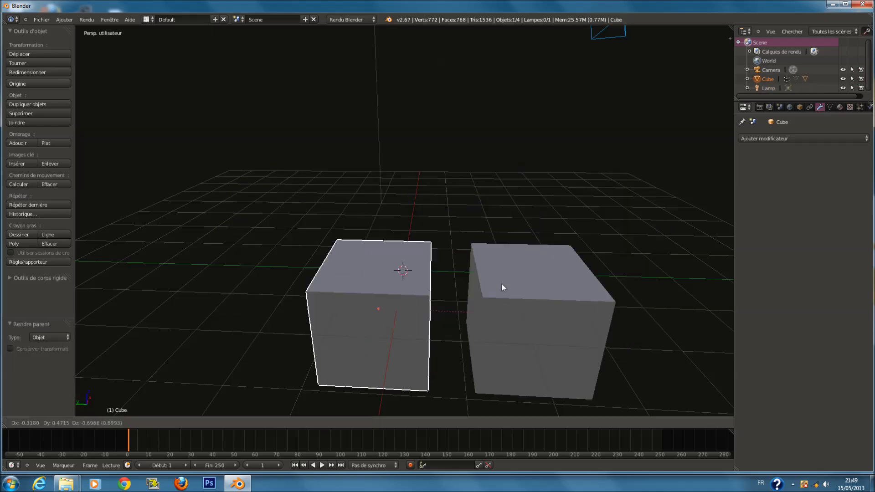
right_click(427, 316)
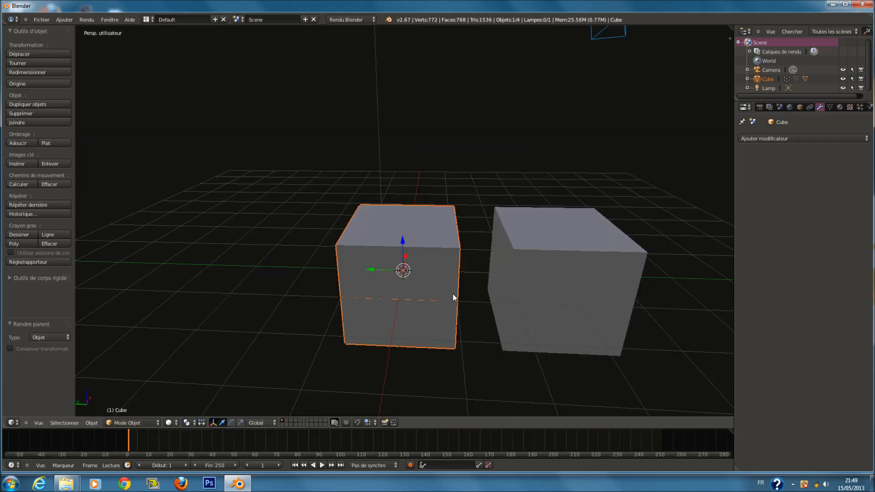
Select both cubes and clear the parenting between them
key("a")
key("a")
right_click(500, 259)
right_click(438, 251, "shift")
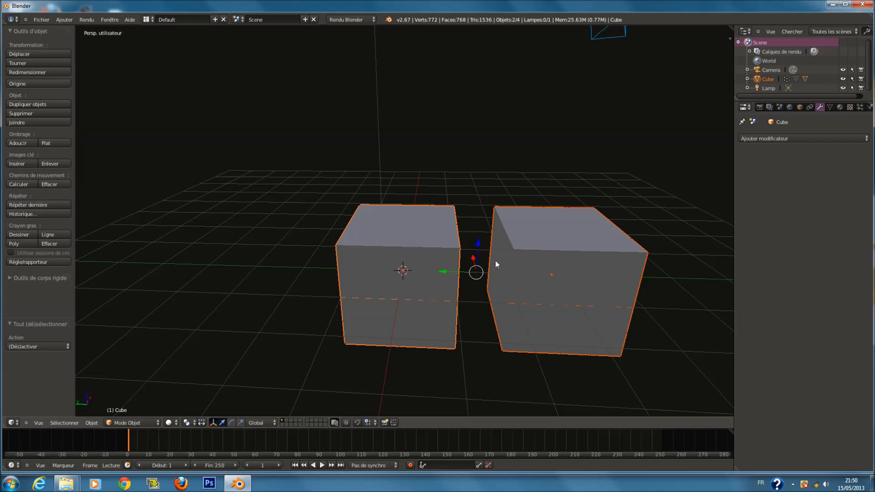
key("alt+p")
left_click(495, 260)
Delete the duplicated cube
right_click(449, 272)
key("g")
right_click(455, 256)
right_click(567, 259)
right_click(447, 250)
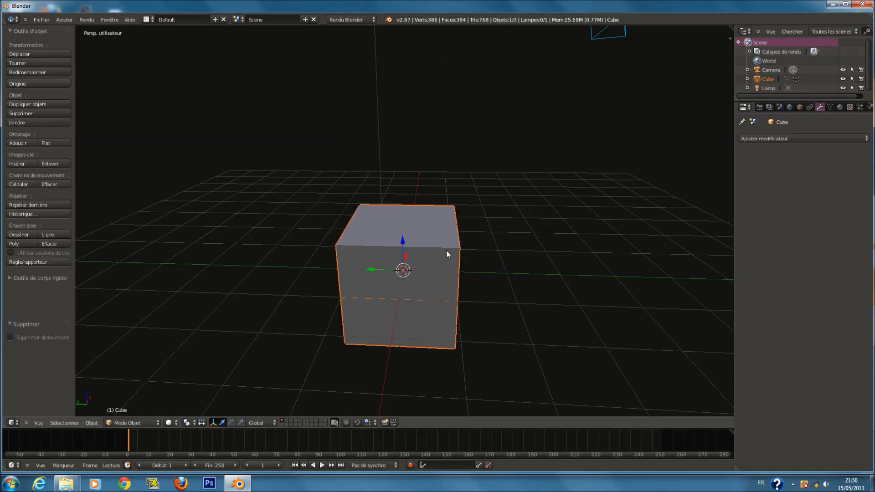
Clear the cube's parenting while keeping its transformation
mouse_move(447, 250)
middle_mouse_down()
mouse_move(409, 238)
mouse_move(450, 233)
middle_mouse_up()
left_click(763, 137)
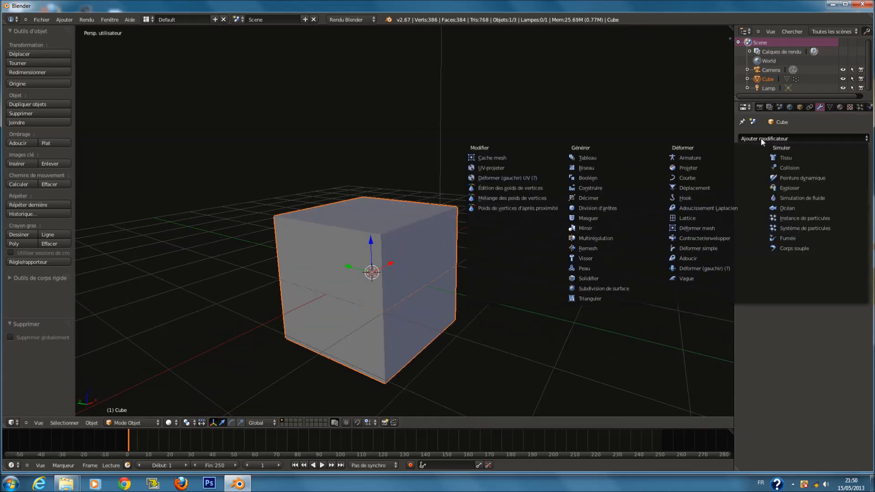
middle_click_drag(387, 267, 431, 272)
key("alt+p")
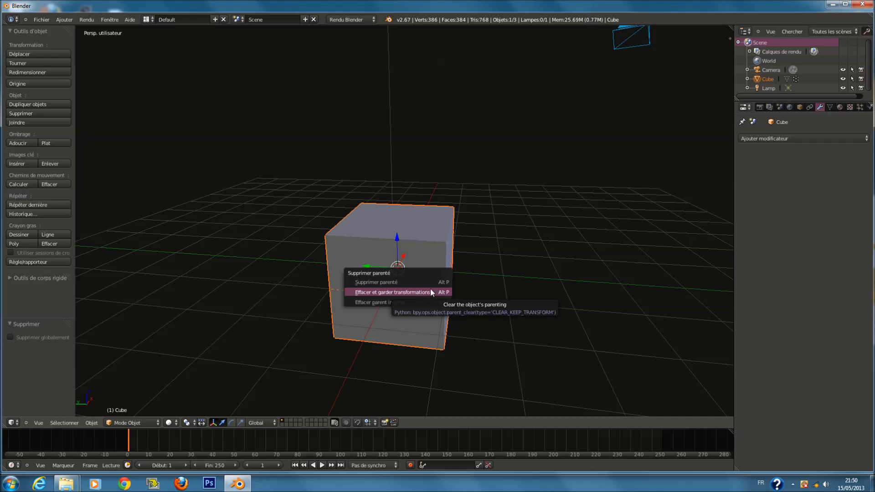
left_click(426, 292)
Duplicate the cube, move the copy up and aside, and parent it to the original cube
key("shift+d")
left_click(582, 116)
left_click(425, 254, "shift")
key("ctrl+p")
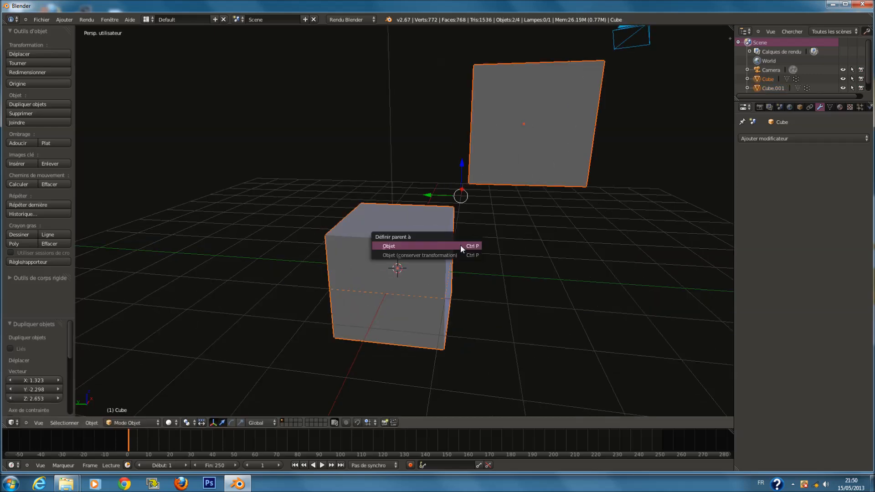
left_click(460, 245)
Rotate the parent cube together with its child
scroll(461, 245, "down", 3)
key("r")
left_click(493, 284)
Select both cubes and clear the copy's parenting
key("a")
left_click(436, 251)
left_click(510, 264, "shift")
key("alt+p")
left_click(516, 268)
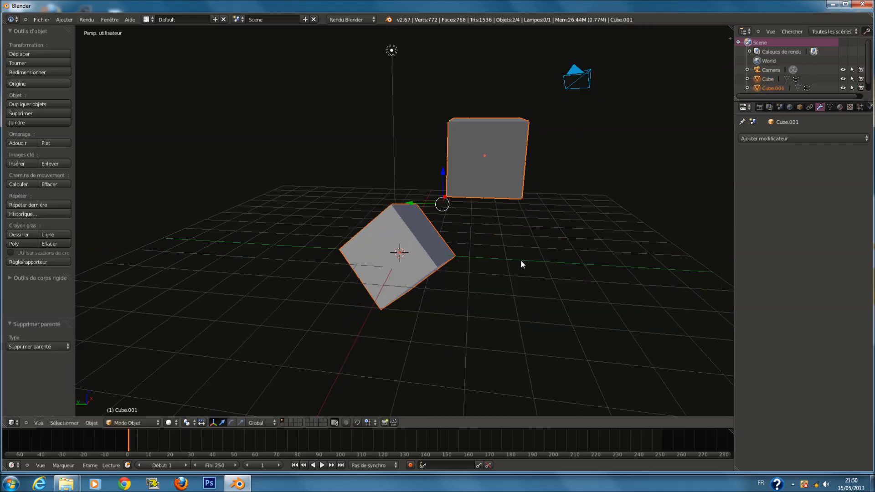
Undo and clear the parenting again, keeping the copy's transformation
key("ctrl+z")
key("alt+p")
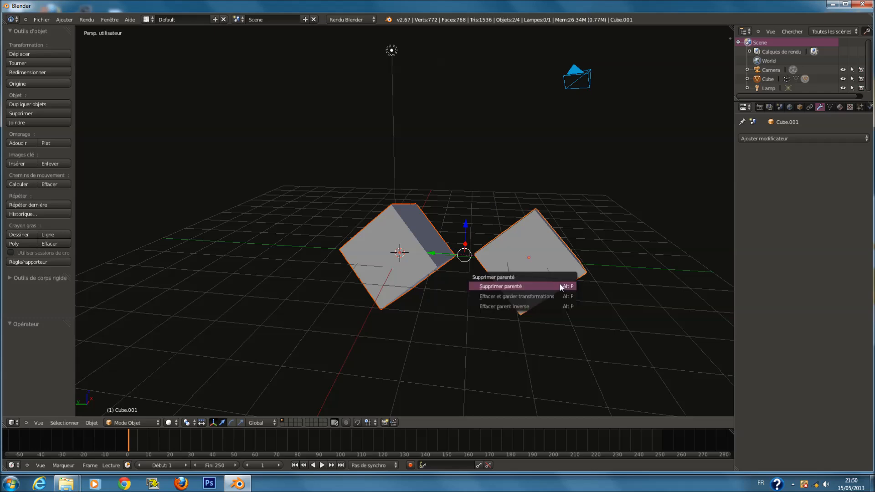
left_click(561, 297)
Delete the copied cube
right_click(526, 254)
key("x")
left_click(528, 251)
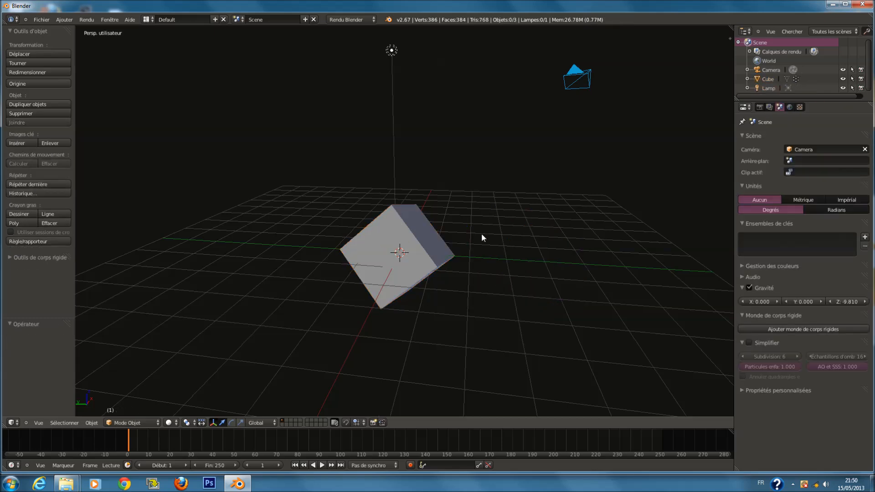
Undo the last three operations
key("ctrl+z")
key("ctrl+z")
key("ctrl+z")
key("ctrl+z")
Clear the parenting between the cubes and delete the copied cube
right_click(492, 181)
right_click(403, 228, "shift")
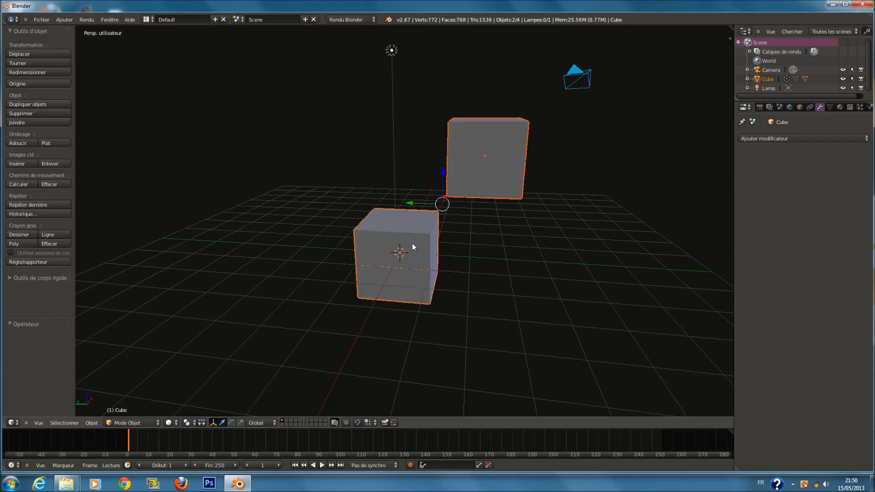
key("alt+p")
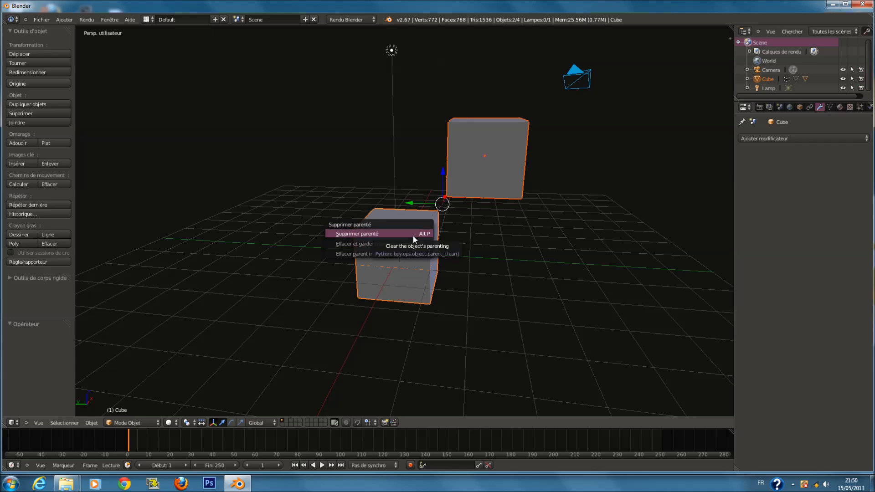
left_click(413, 236)
right_click(488, 174)
key("Delete")
Add a Displace modifier to the cube
right_click(419, 223)
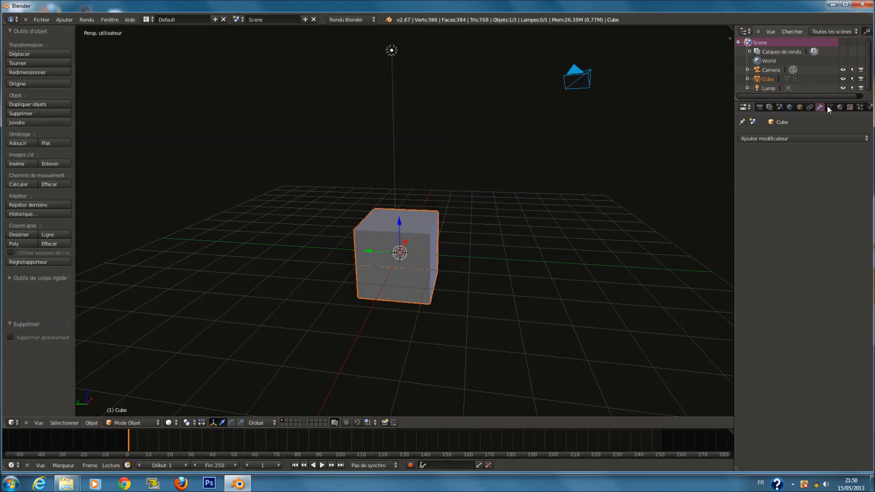
left_click(810, 139)
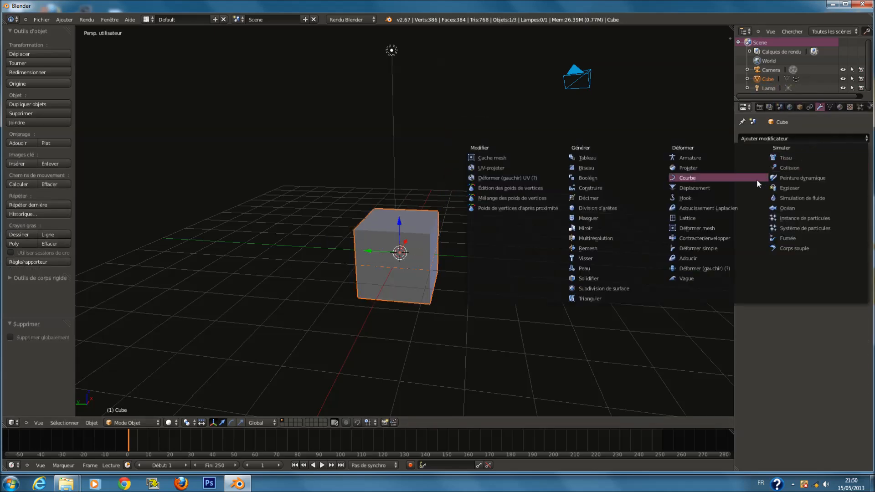
left_click(734, 187)
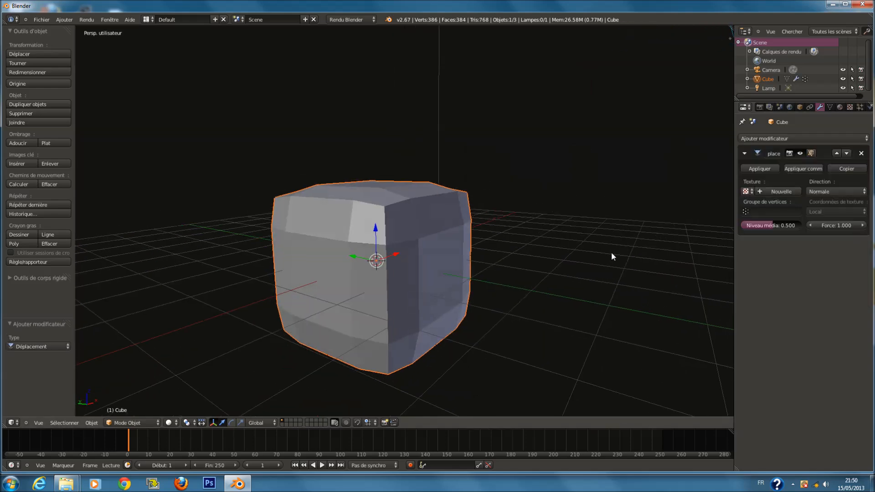
Zoom in and out to examine the displaced cube
scroll(533, 251, "up", 3)
scroll(474, 258, "down", 3)
scroll(432, 269, "up", 3)
scroll(438, 271, "down", 4)
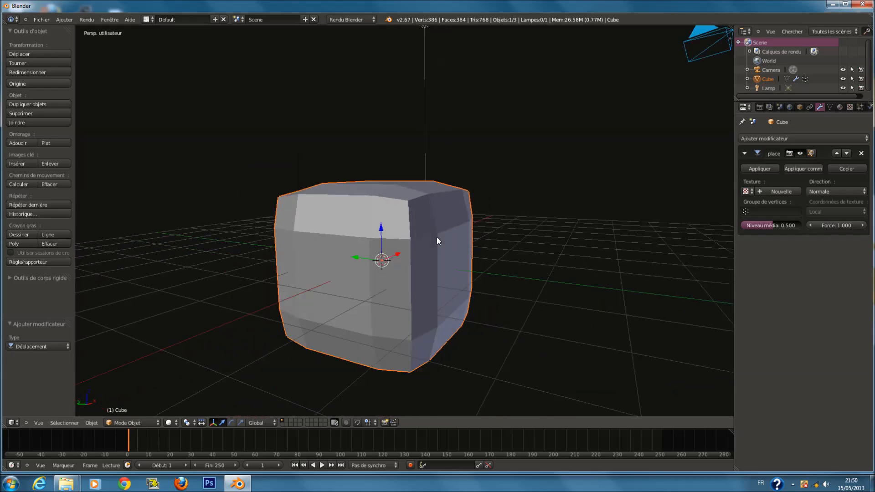
scroll(437, 237, "up", 3)
scroll(436, 237, "down", 3)
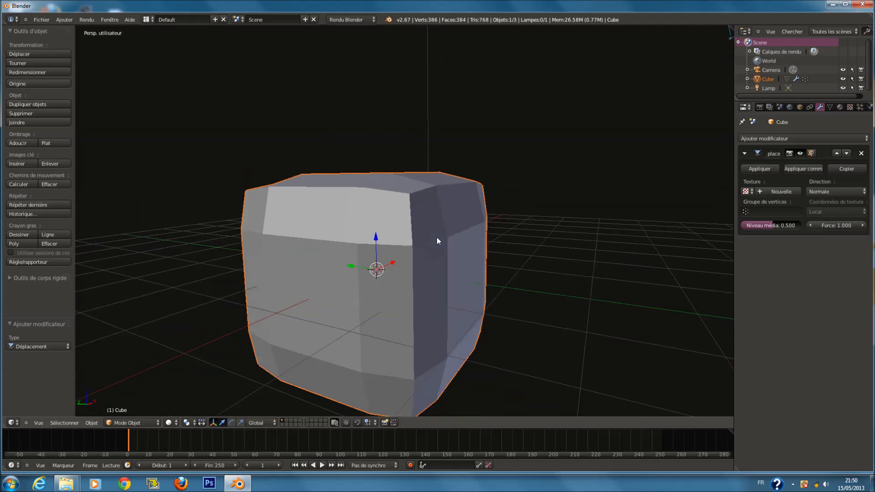
scroll(398, 215, "up", 3)
scroll(368, 143, "down", 3)
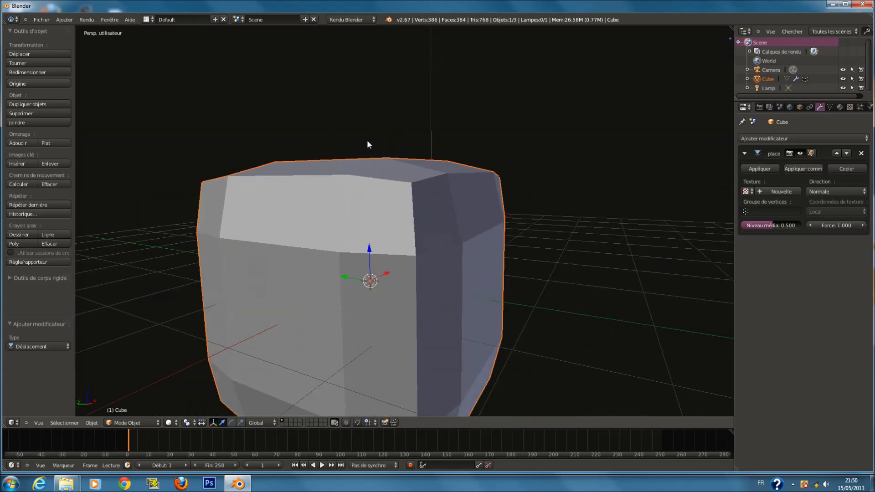
scroll(366, 196, "down", 3)
scroll(343, 222, "up", 3)
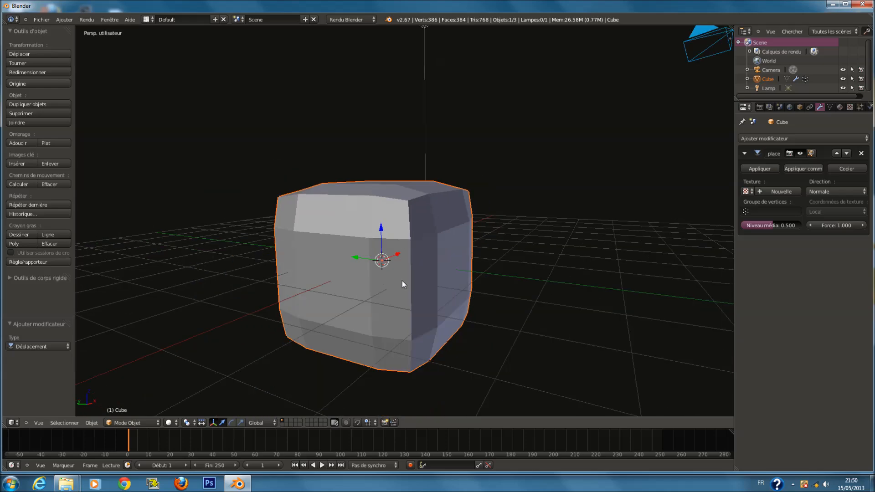
scroll(556, 215, "up", 4)
scroll(430, 231, "down", 3)
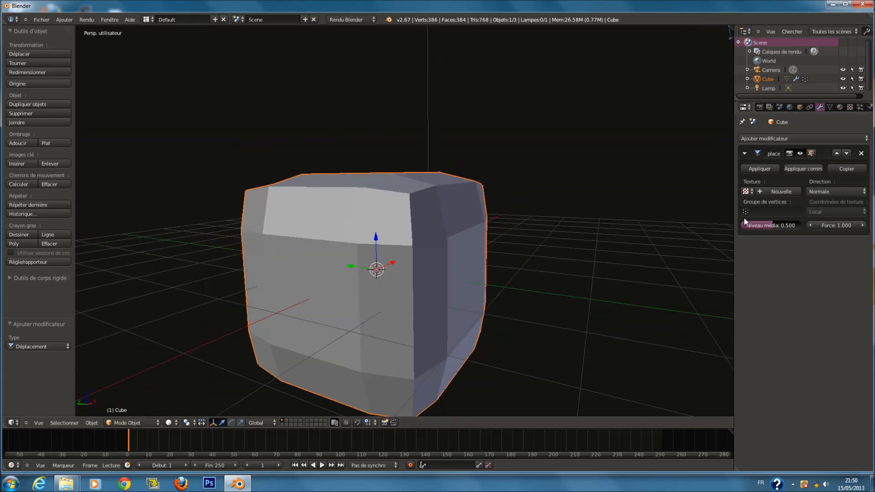
Add a new texture to the Displace modifier
left_click(751, 191)
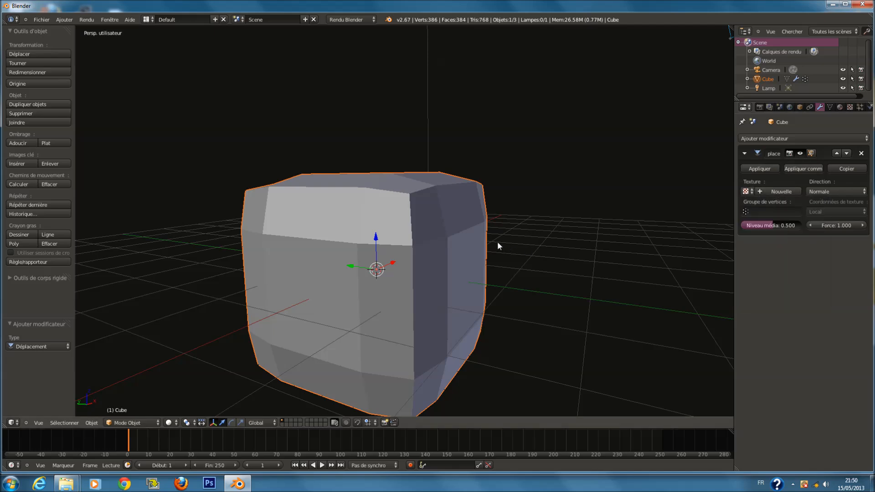
middle_click_drag(497, 246, 460, 222)
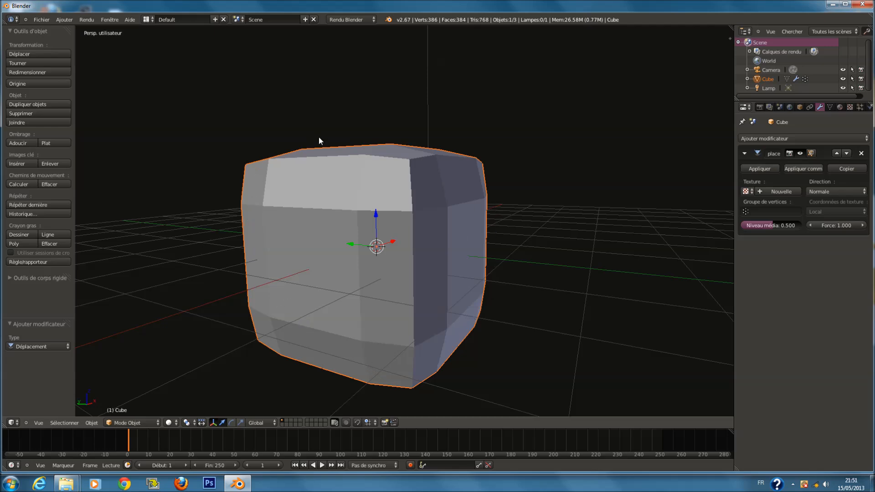
scroll(428, 123, "up", 1)
scroll(425, 116, "down", 1)
left_click(745, 191)
left_click(789, 192)
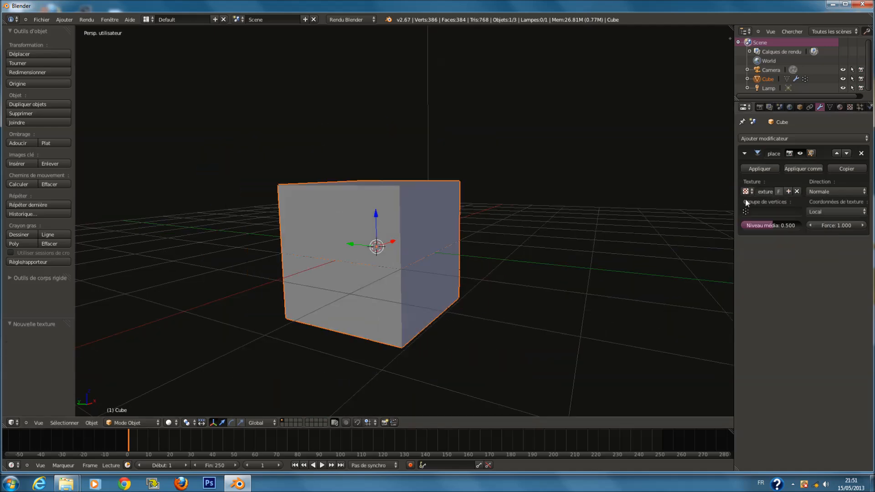
Set the Displace modifier's texture coordinates to UV
left_click(824, 192)
left_click(829, 212)
left_click(821, 173)
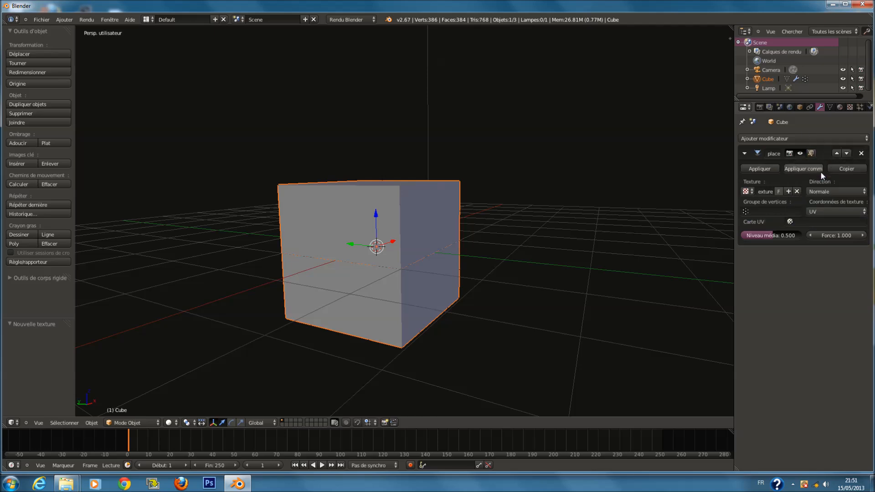
Set the Displace modifier's midlevel to 0.040 and its strength to 1.471
left_click_drag(785, 236, 751, 231)
left_click(820, 221)
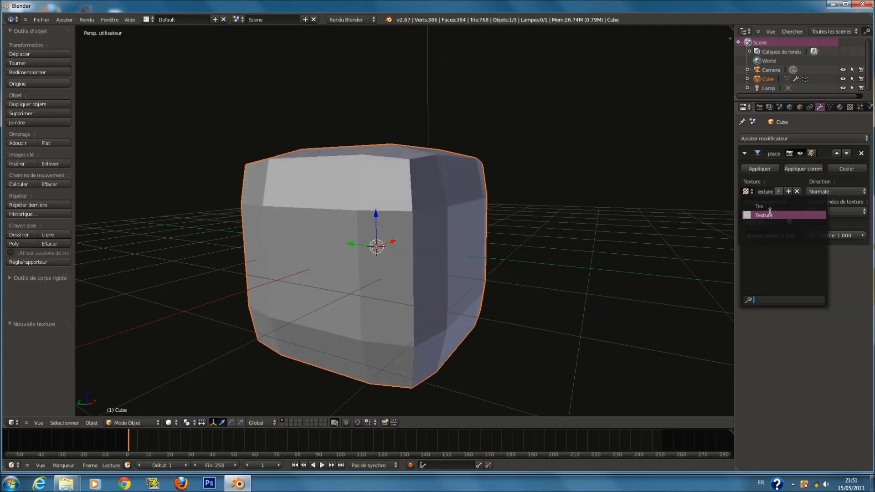
left_click_drag(818, 234, 835, 251)
mouse_move(771, 236)
left_mouse_down()
mouse_move(791, 238)
mouse_move(770, 242)
left_mouse_up()
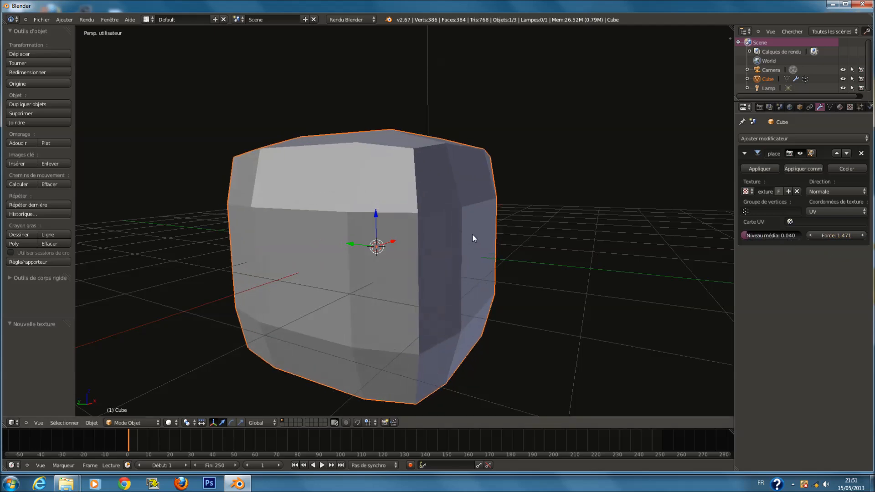
Add a level-4 Subdivision Surface modifier to the cube and raise the displacement strength to 1.999
key("ctrl+3")
left_click_drag(835, 235, 873, 239)
key("ctrl+4")
scroll(646, 278, "down", 1)
scroll(506, 269, "up", 1)
middle_click_drag(506, 269, 469, 266)
scroll(469, 266, "up", 1)
scroll(470, 268, "down", 1)
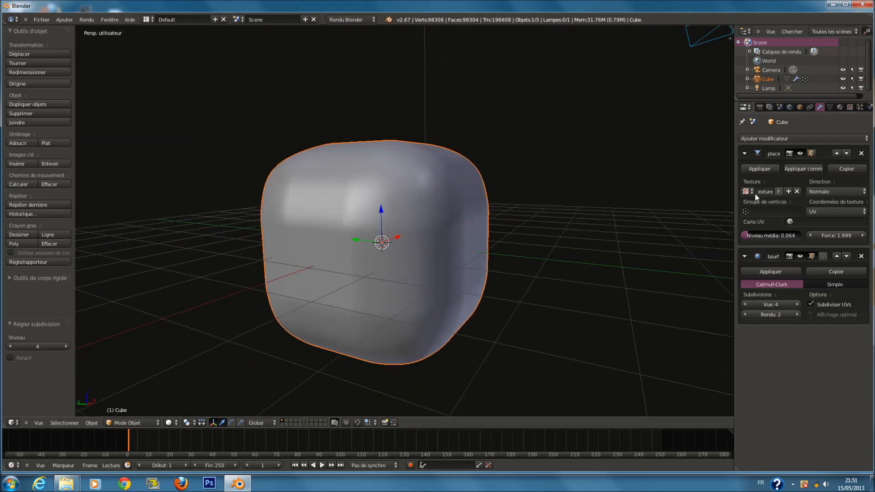
Browse the texture and material properties, returning to the modifier properties
left_click(850, 106)
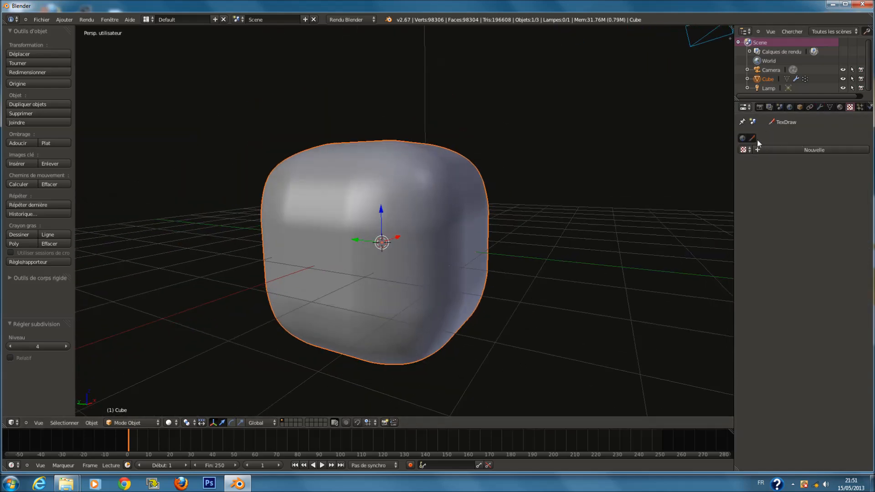
left_click(743, 138)
left_click(840, 106)
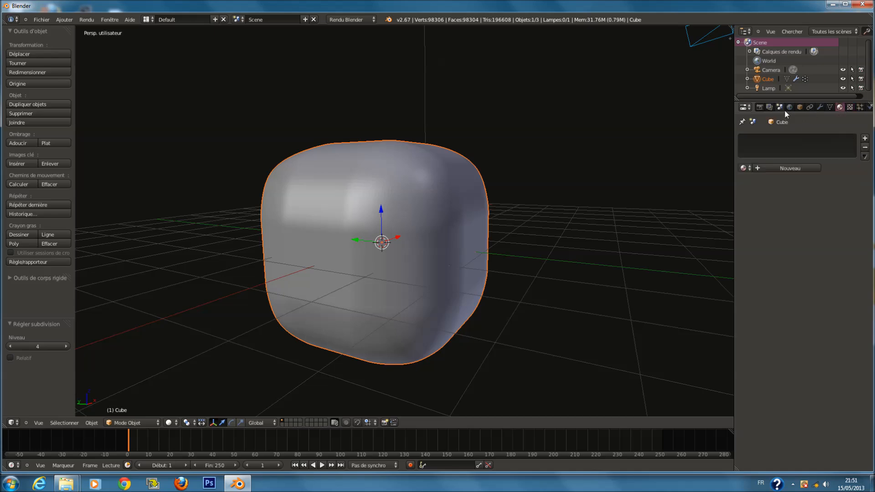
left_click(819, 107)
Replace the Subdivision Surface and Displace modifiers on the cube with a Hook modifier
left_click(866, 257)
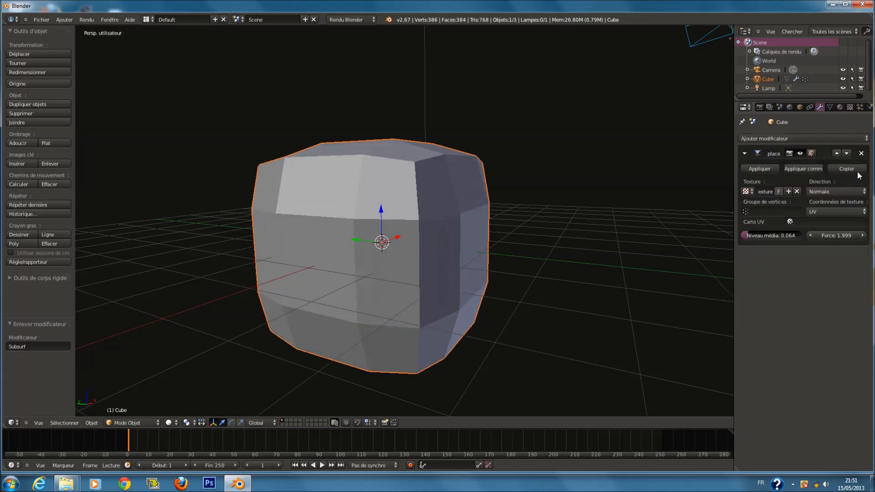
left_click(864, 151)
left_click(797, 138)
left_click(793, 137)
left_click(794, 136)
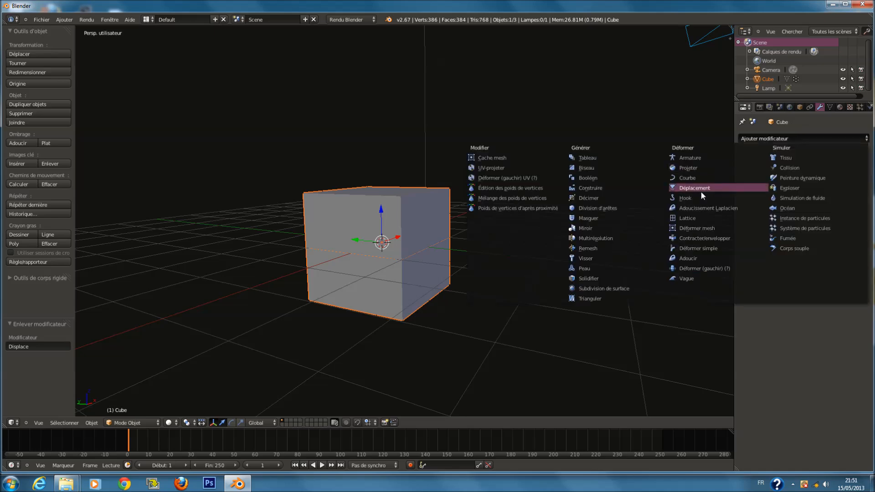
left_click(700, 192)
middle_click_drag(696, 203, 621, 238)
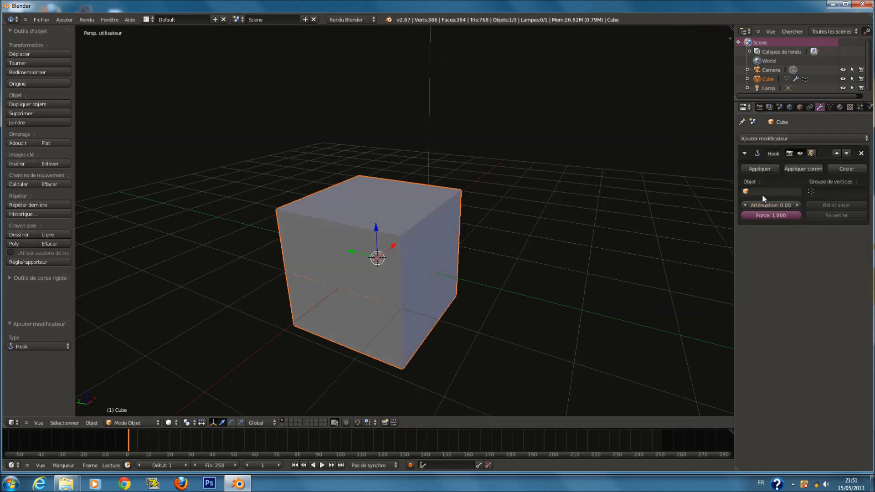
scroll(668, 202, "down", 5)
scroll(549, 172, "up", 2)
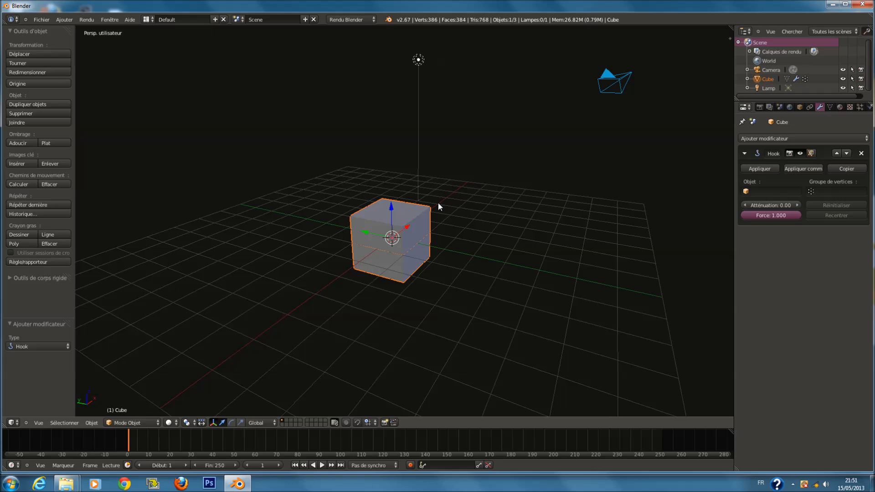
Try moving the cube to test the Hook modifier
key("g")
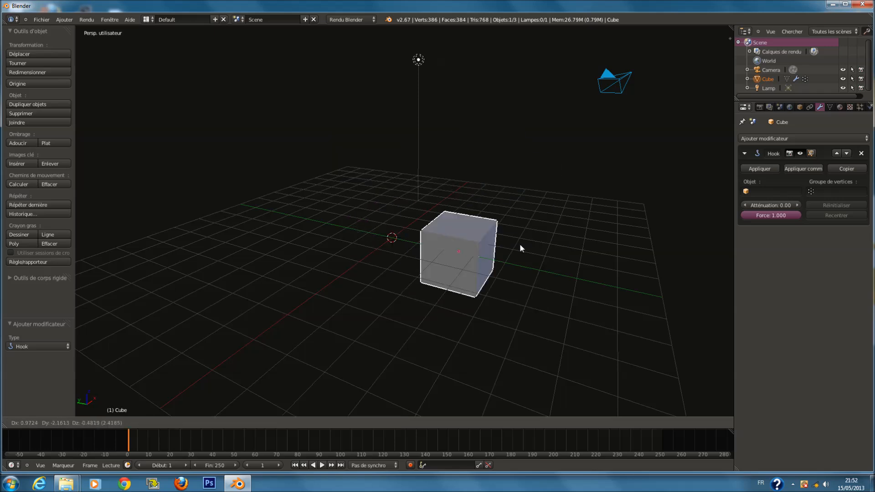
key("Escape")
key("g")
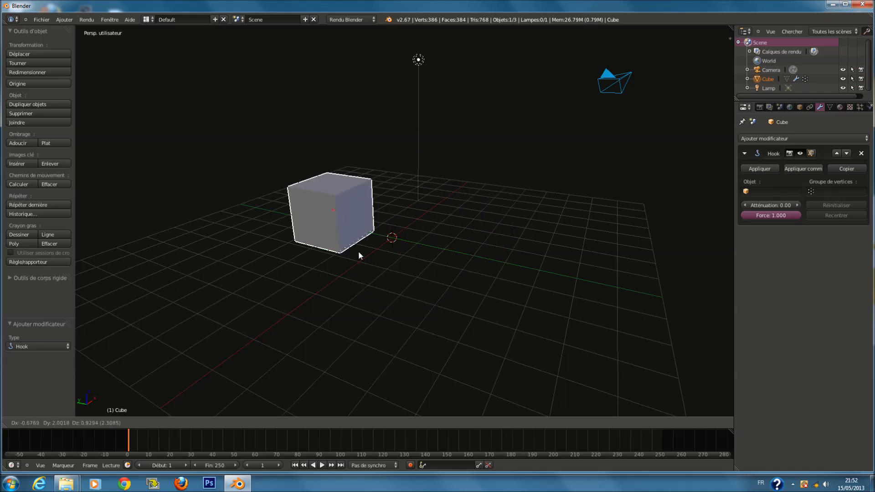
left_click(386, 280)
scroll(407, 286, "up", 1)
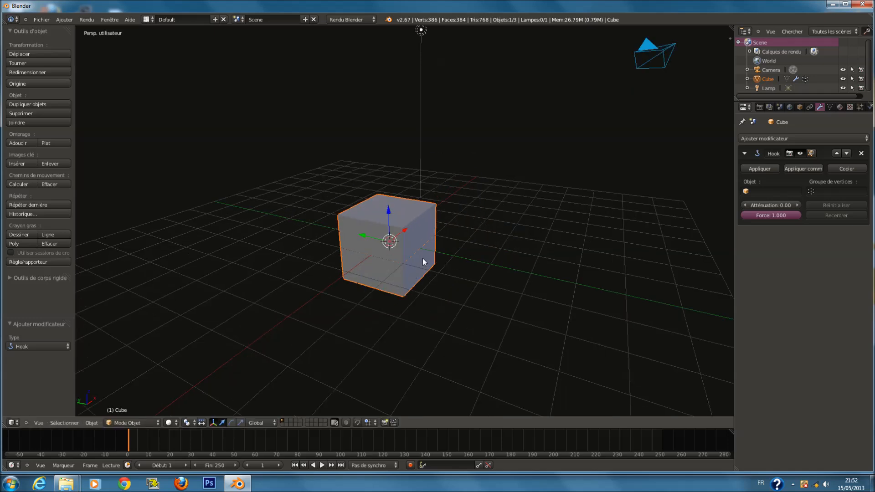
key("g")
key("Escape")
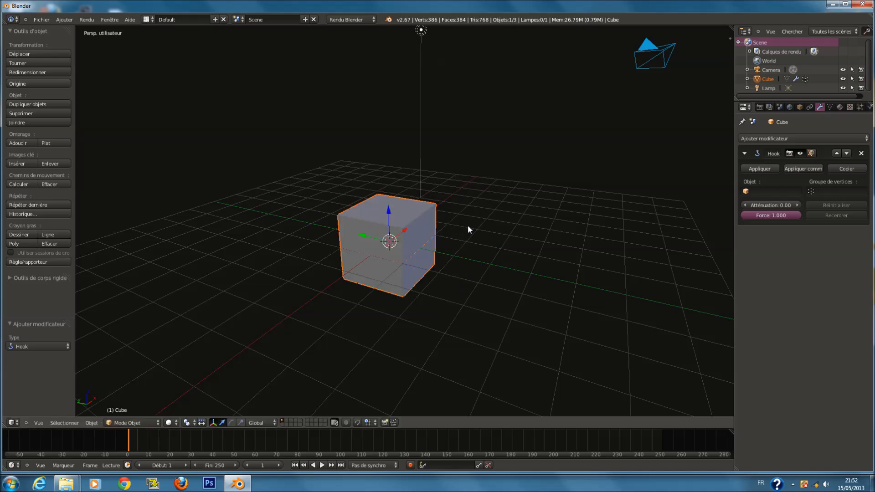
Remove the Hook modifier from the cube
left_click(860, 154)
middle_click_drag(474, 233, 420, 242)
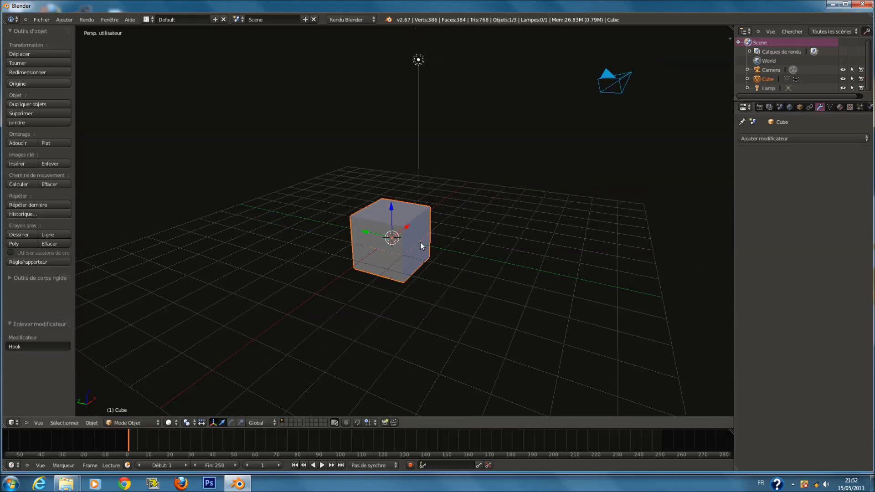
key("g")
key("Escape")
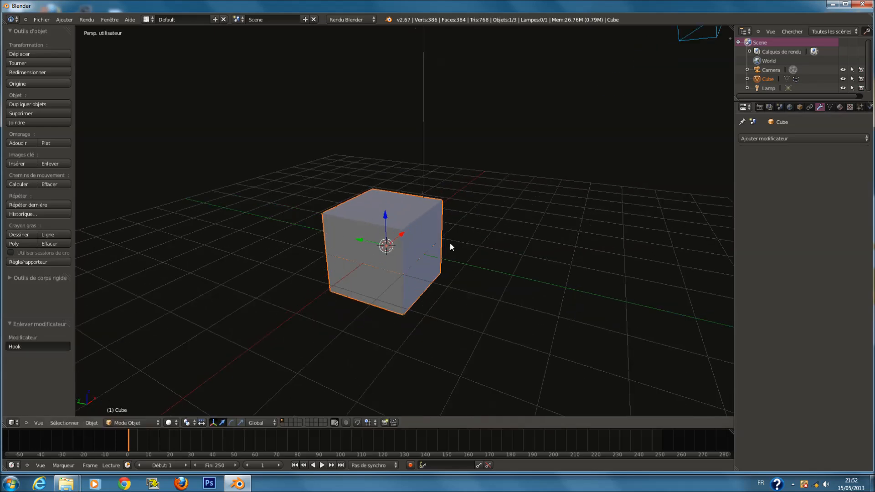
right_click(635, 84)
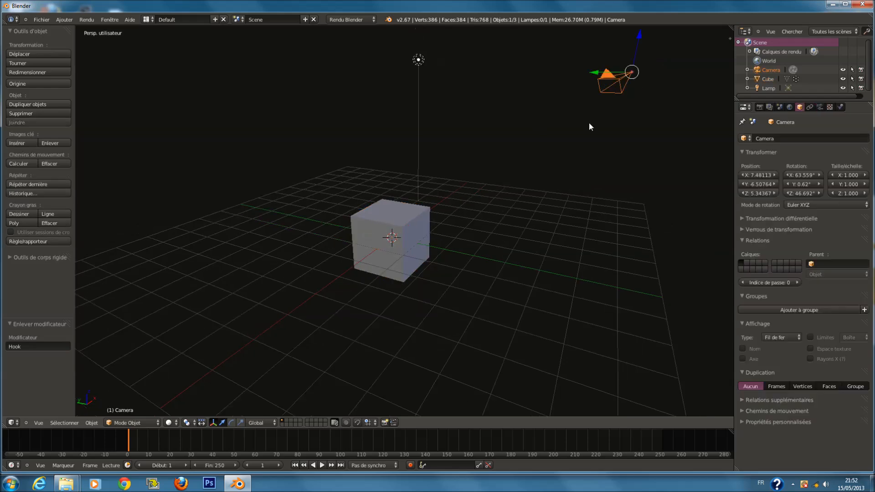
right_click(436, 223)
Add a Hook modifier to the cube with Lamp as its object
left_click(807, 139)
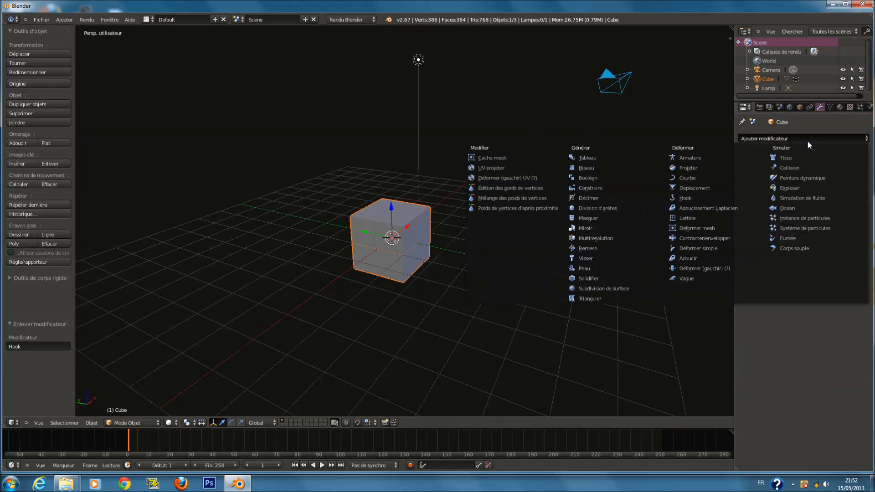
left_click(734, 197)
scroll(727, 197, "up", 1)
left_click(763, 192)
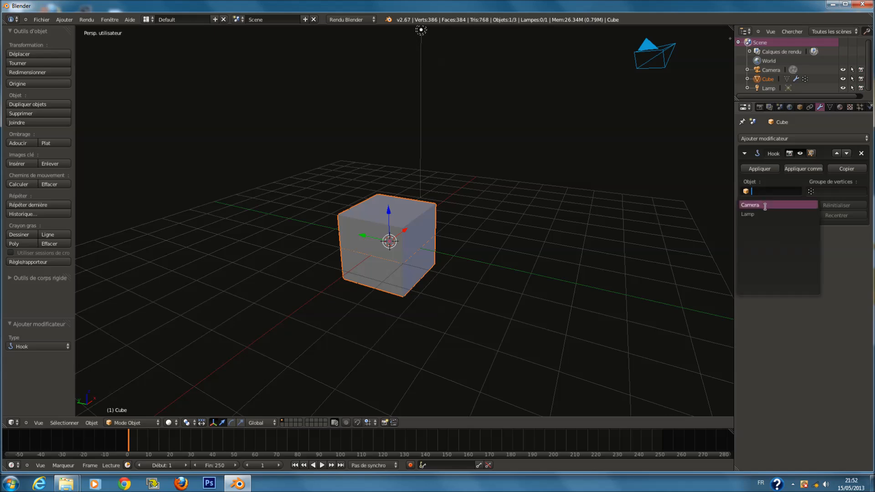
left_click(767, 212)
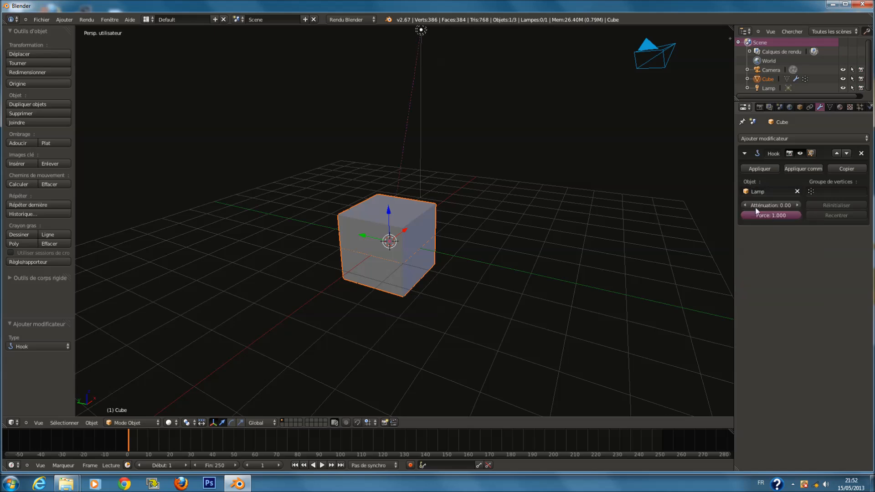
Try rotating and moving the lamp and the cube to test the hook
right_click(444, 29)
scroll(441, 58, "down", 1)
key("r")
right_click(585, 171)
right_click(433, 223)
key("r")
right_click(398, 181)
right_click(417, 81)
key("g")
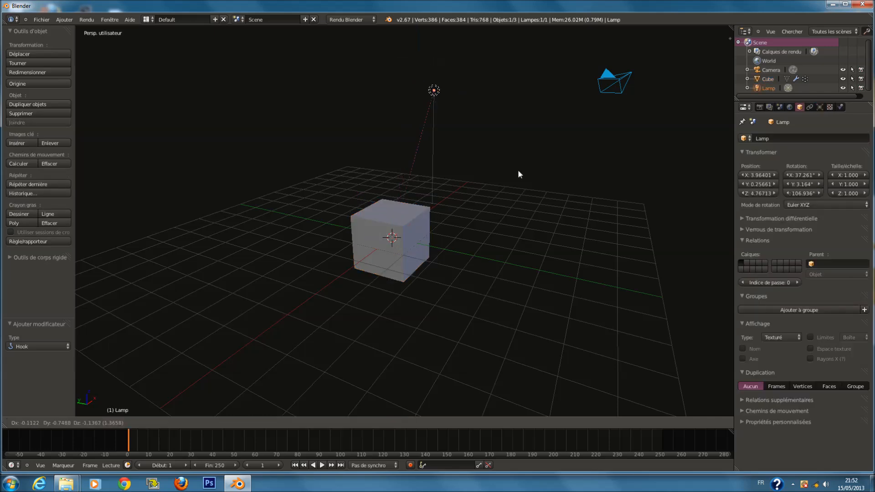
right_click(600, 141)
right_click(428, 214)
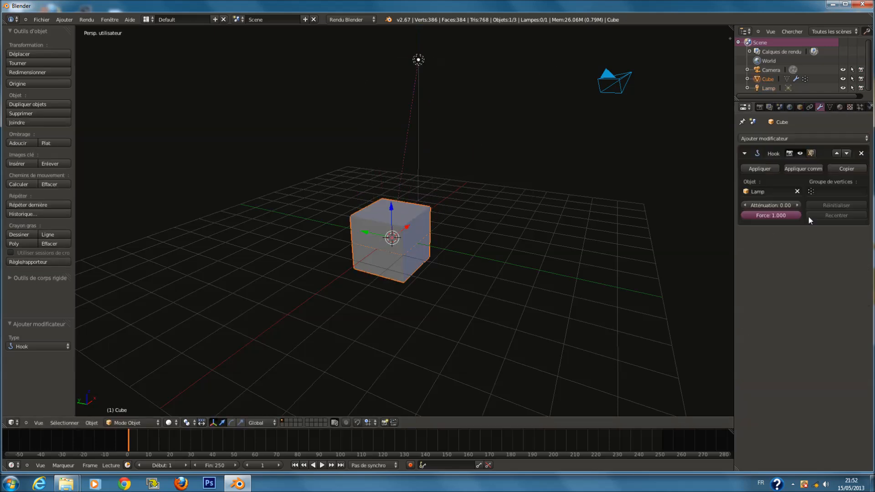
Set the Hook modifier's object to Camera
left_click(770, 191)
right_click(628, 78)
key("r")
left_click(640, 98)
Set the Hook modifier's strength to 0
right_click(428, 222)
key("g")
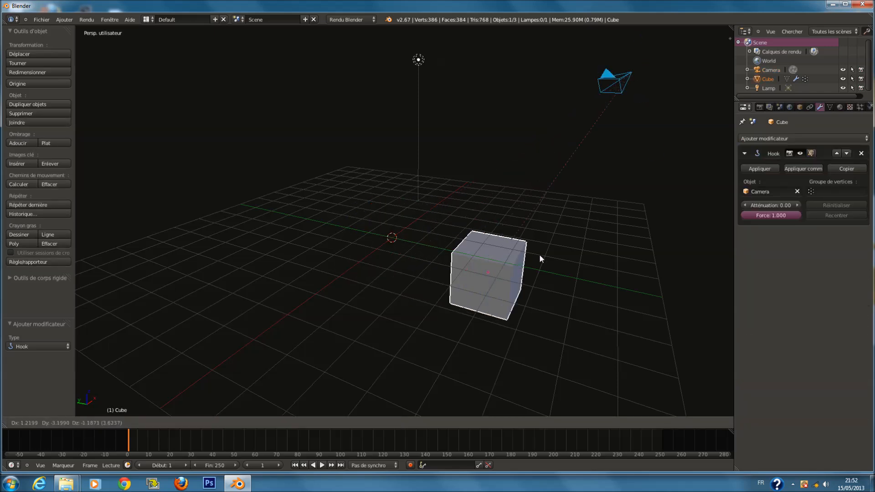
key("Escape")
left_click_drag(786, 216, 701, 228)
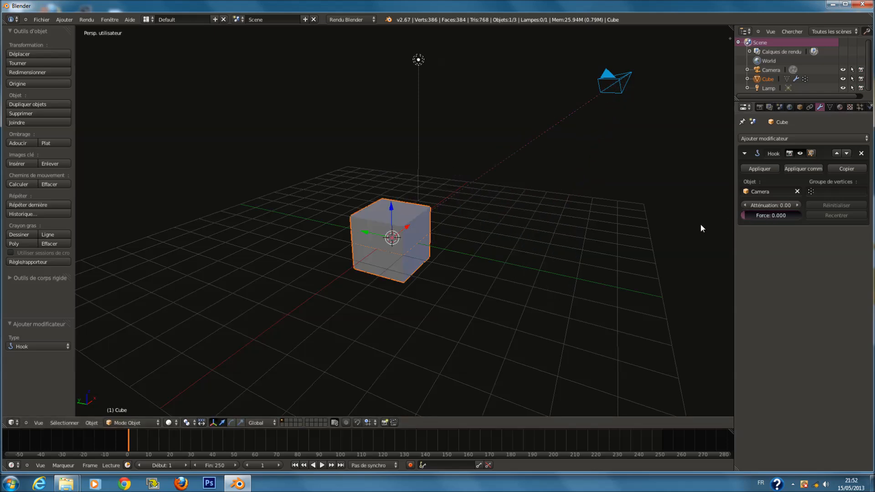
Try moving the camera and the cube to test the hook
right_click(608, 90)
key("g")
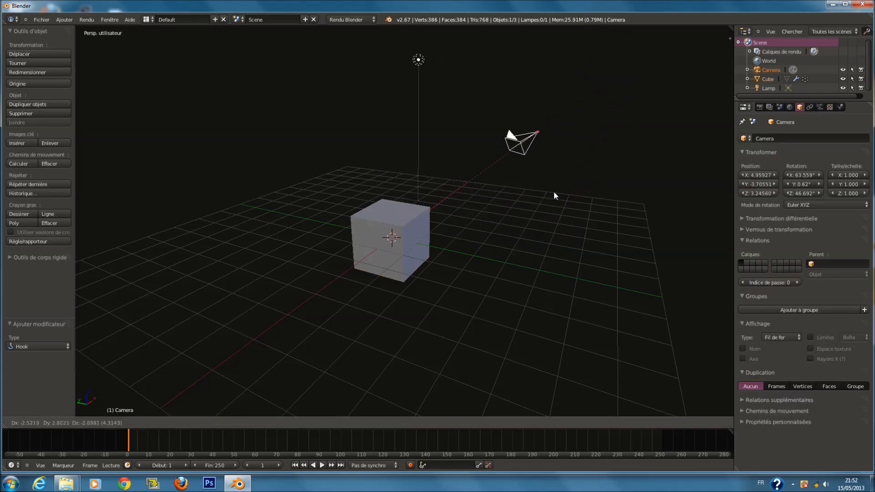
key("Escape")
right_click(423, 208)
key("g")
key("Escape")
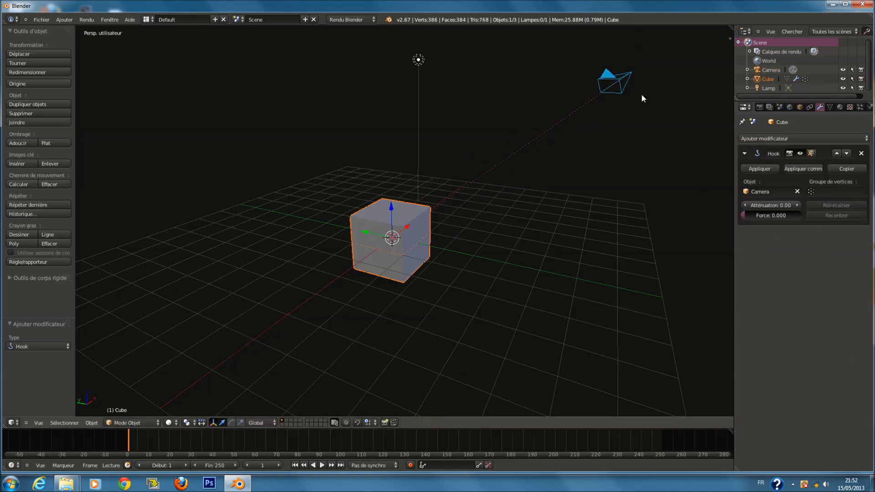
right_click(626, 82)
key("g")
right_click(509, 178)
key("g")
right_click(370, 214)
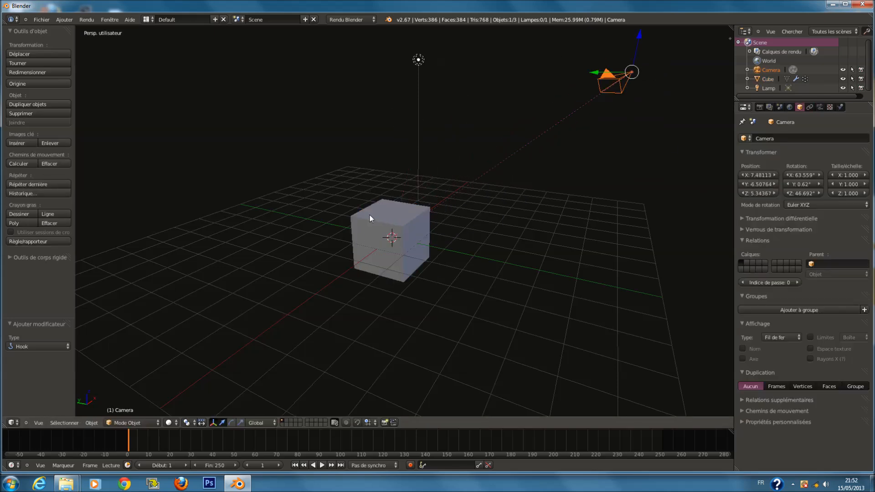
right_click(370, 218)
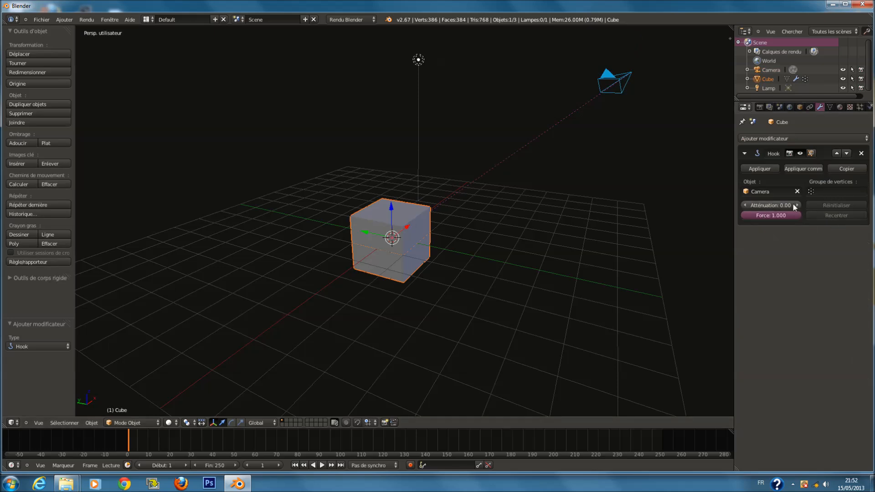
Remove the Hook modifier from the cube
key("g")
key("Escape")
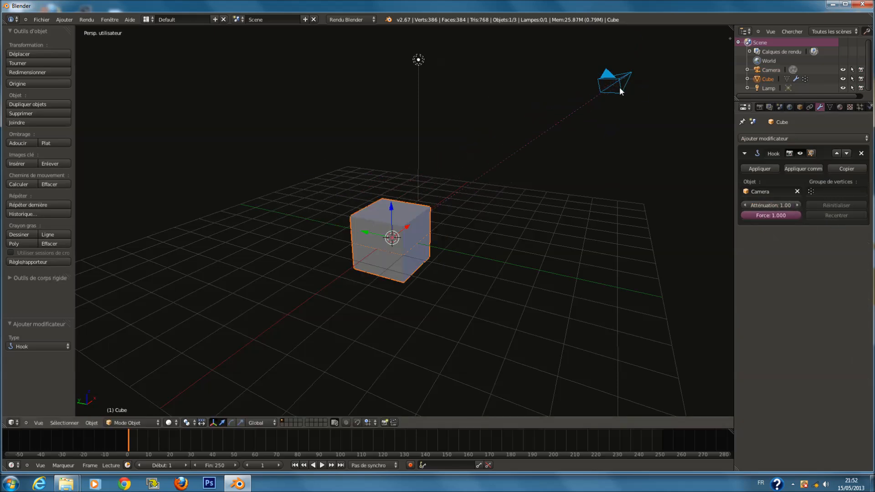
right_click(619, 87)
key("g")
key("Escape")
right_click(432, 213)
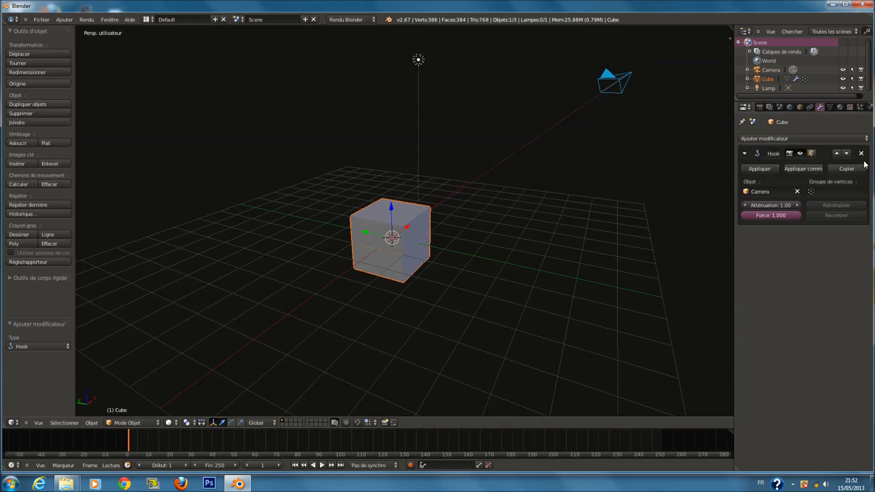
left_click(861, 154)
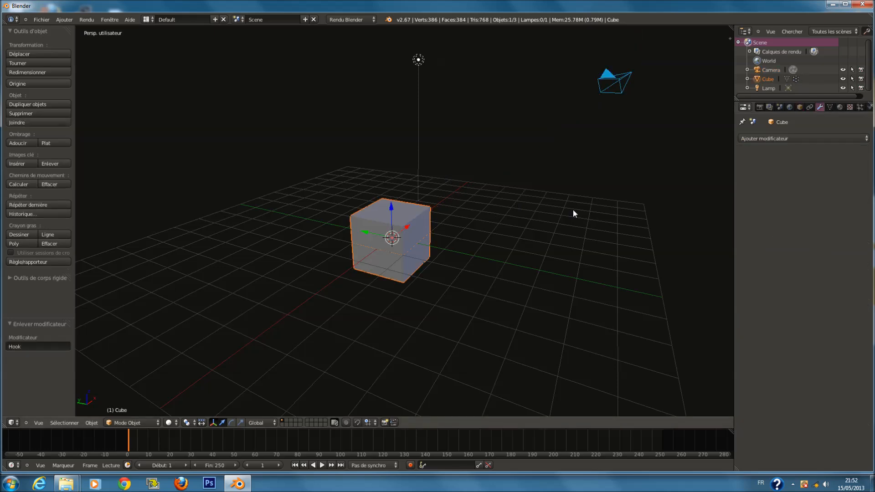
Add a Laplacian Smooth modifier to the cube
left_click(792, 139)
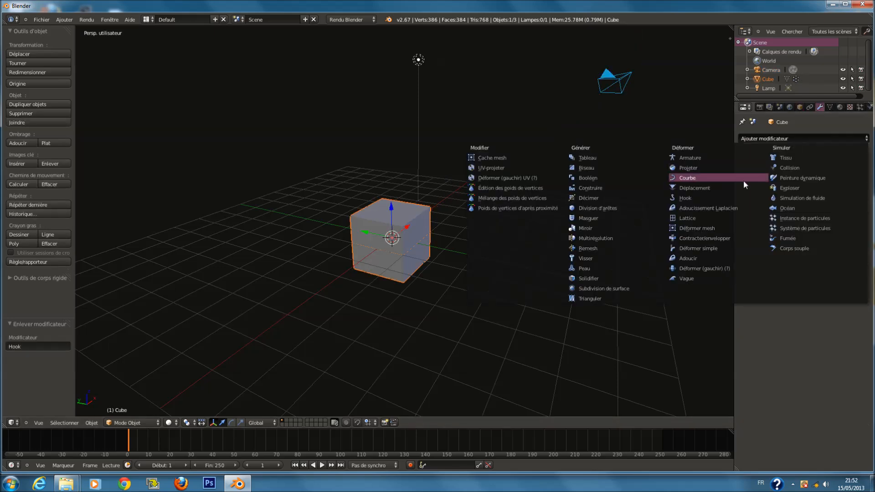
left_click(714, 211)
scroll(603, 233, "up", 3)
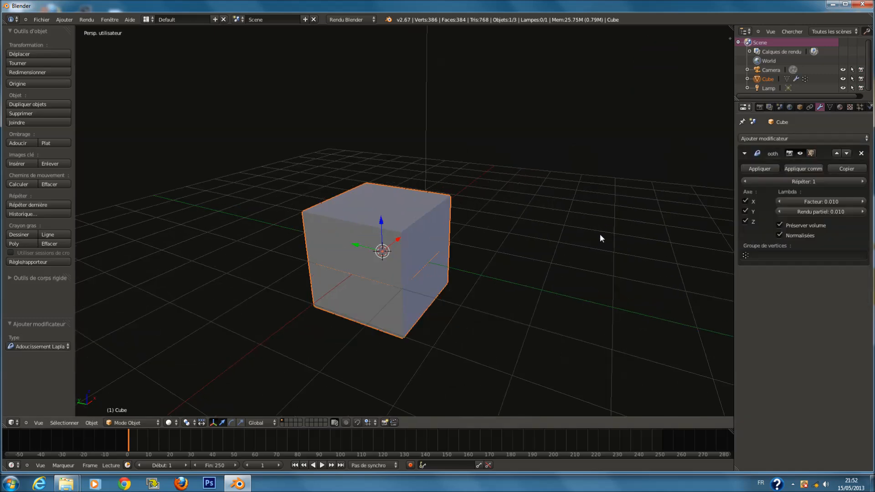
Set the Laplacian Smooth repeat to 22, factor to 34.490 and border to -29.582
left_click_drag(836, 201, 760, 216)
left_click_drag(811, 182, 861, 182)
left_click_drag(790, 183, 819, 199)
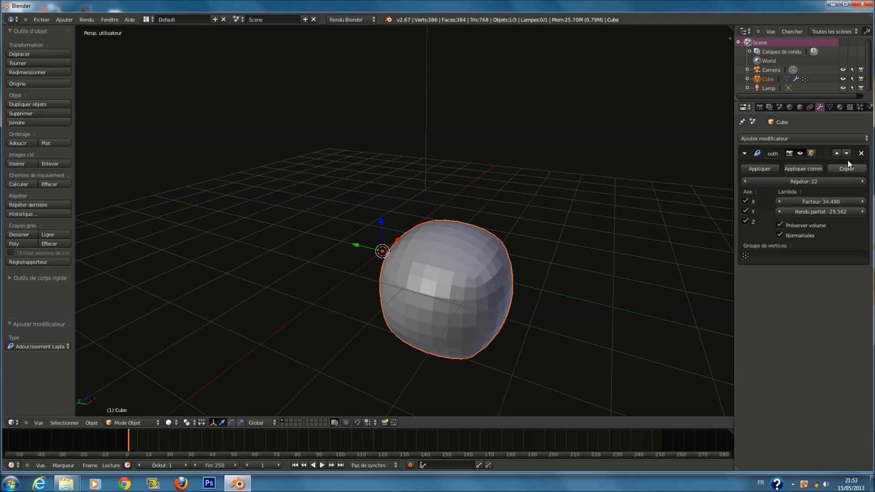
Remove the Laplacian Smooth modifier from the cube
left_click(861, 153)
left_click(813, 137)
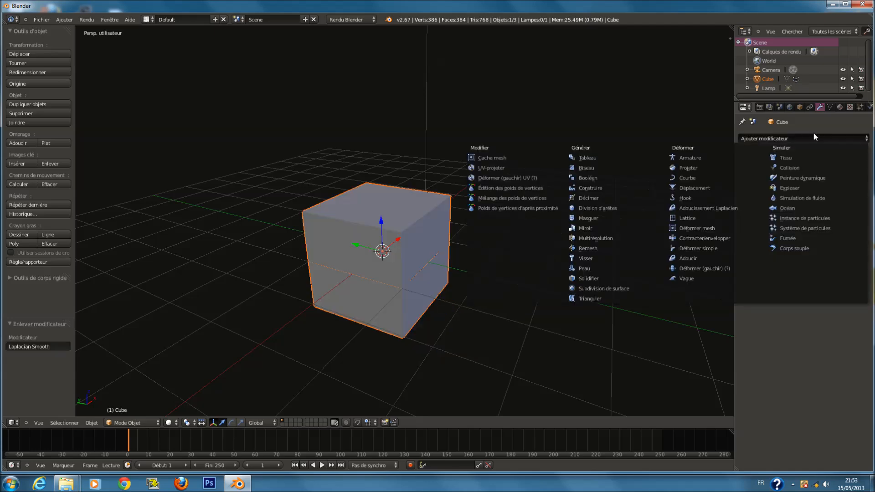
Add a Cast modifier to the cube and remove it again
left_click(786, 142)
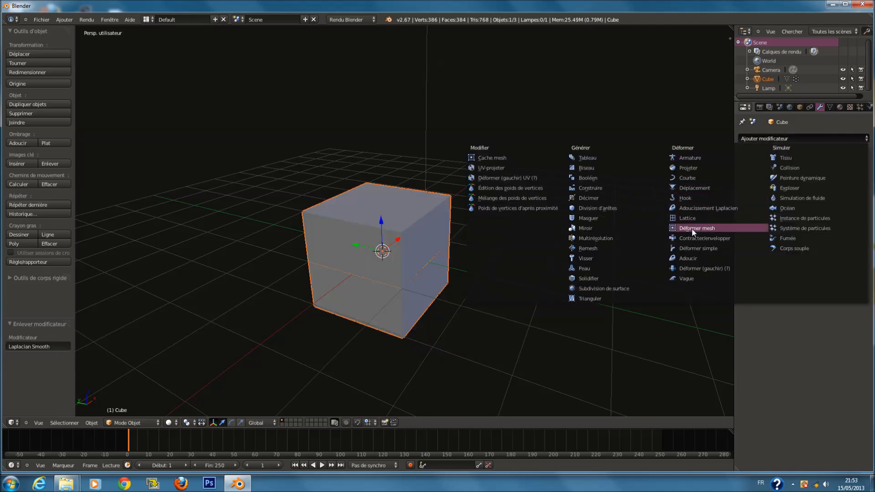
left_click(690, 167)
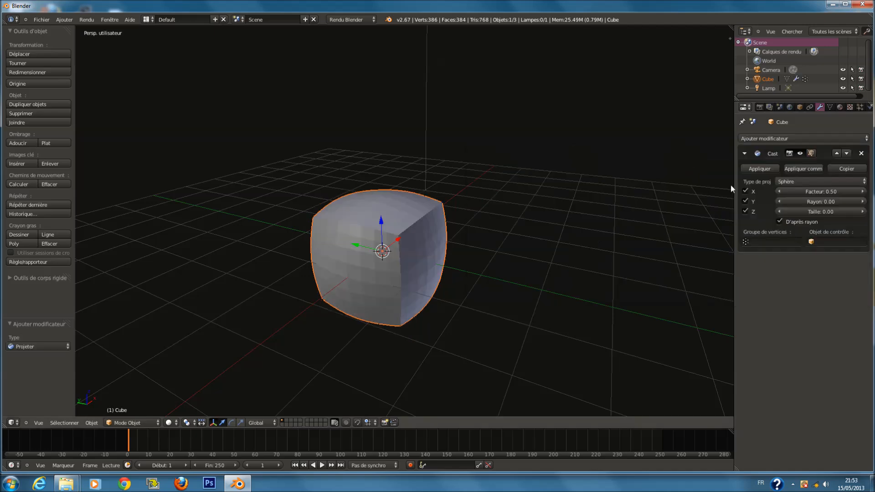
left_click(861, 153)
Add a Lattice modifier to the cube
left_click(823, 137)
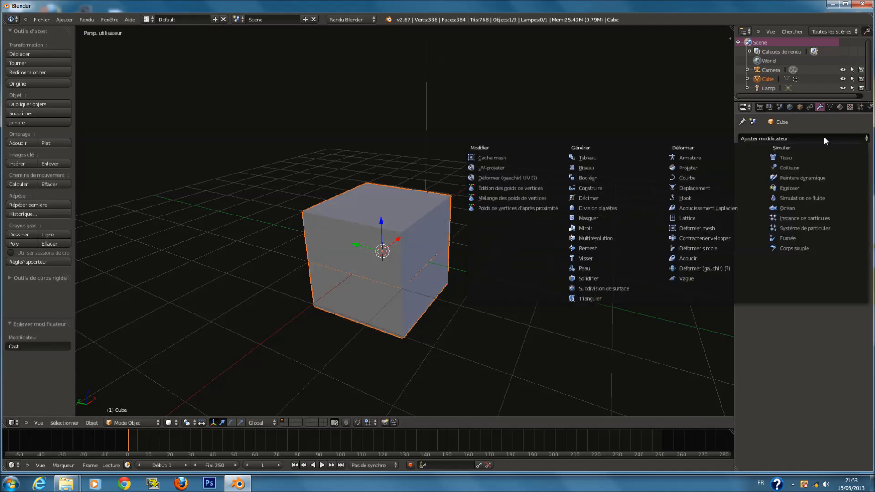
left_click(691, 219)
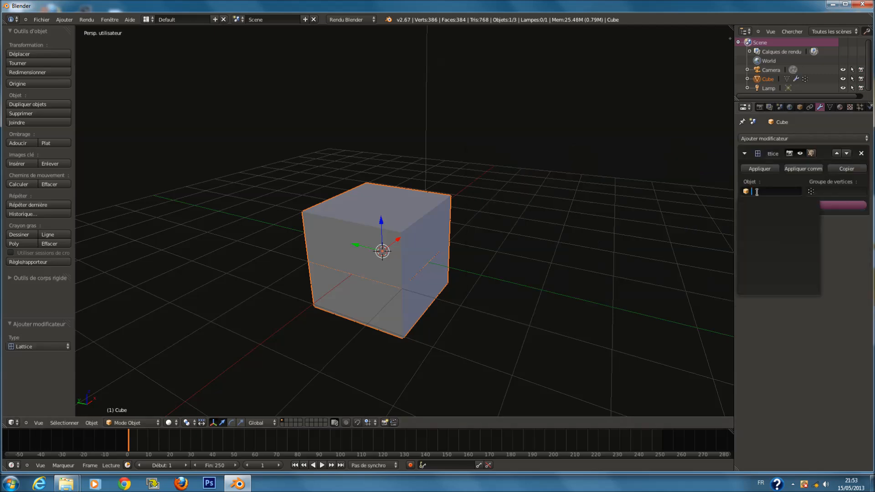
Duplicate the cube and scale the copy uniformly by 1.598, viewing in wireframe
key("shift+d")
right_click(425, 246)
key("s")
left_click(453, 259)
key("z")
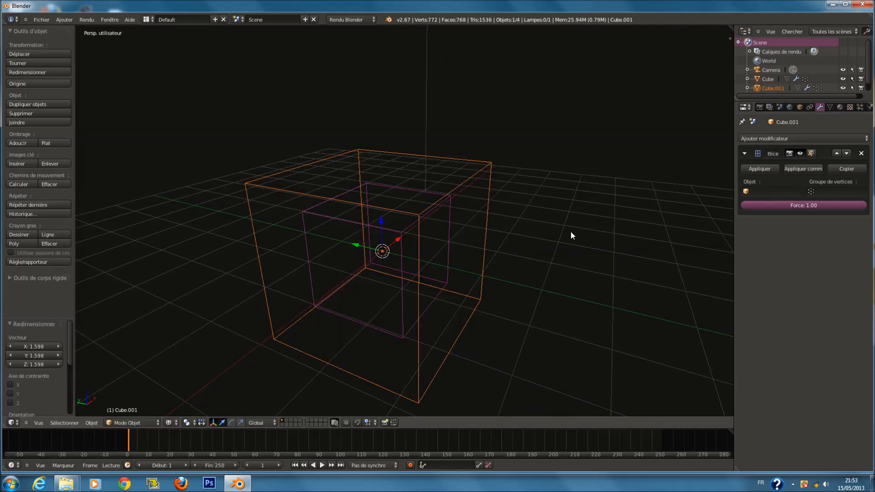
Remove the Lattice modifier from the enlarged copy
left_click(861, 153)
right_click(371, 250)
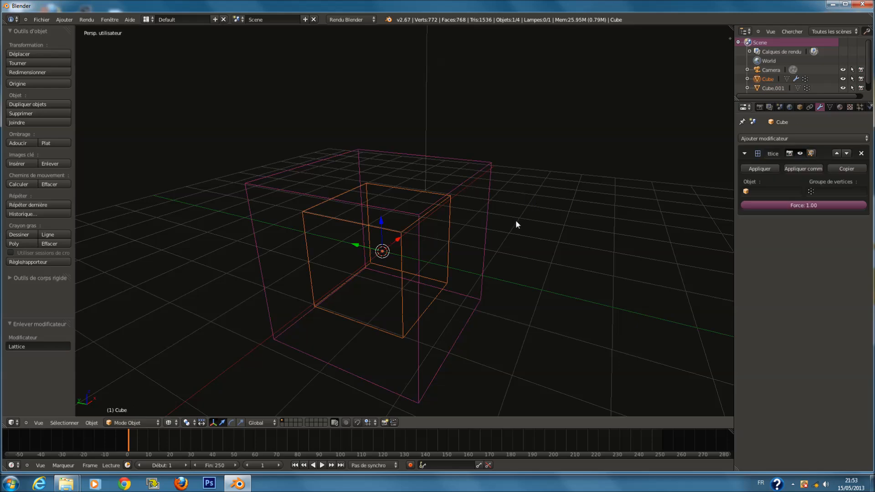
key("Tab")
key("Tab")
right_click(464, 190)
key("Tab")
key("Tab")
key("z")
right_click(431, 219)
key("z")
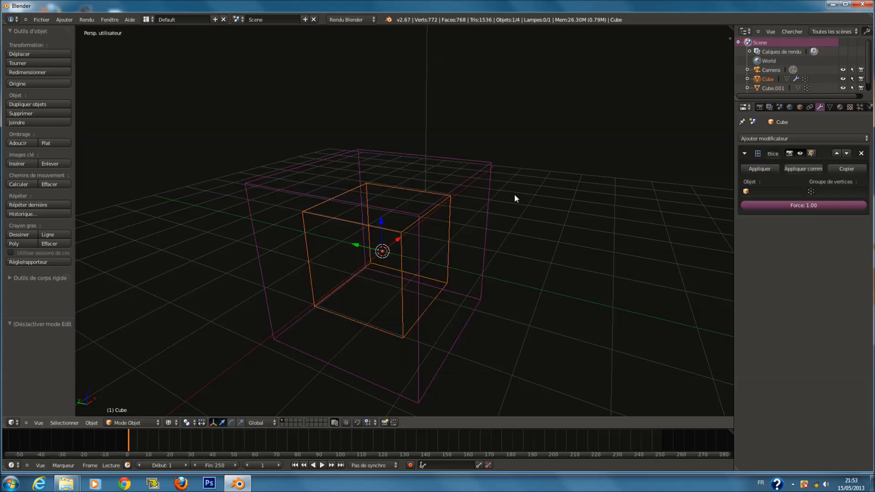
Try to pick a lattice object and apply the cube's Lattice modifier
right_click(478, 168)
right_click(449, 206)
left_click(771, 191)
left_click_drag(831, 205, 860, 210)
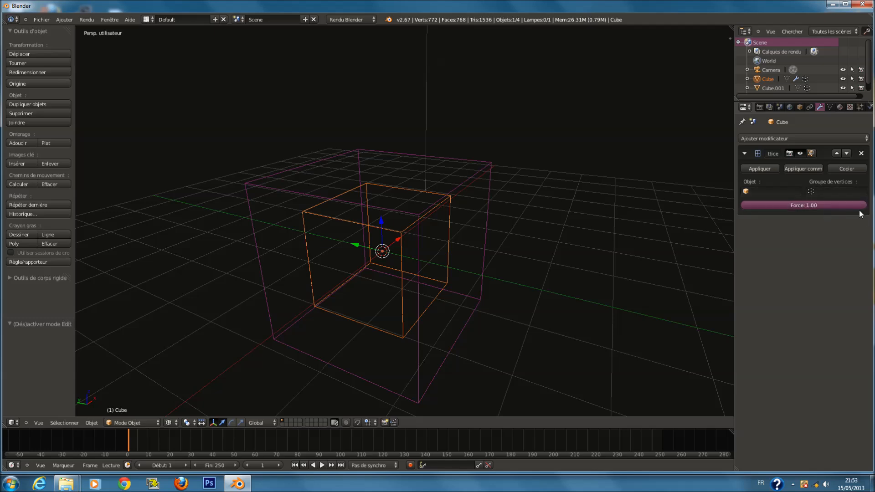
left_click(770, 172)
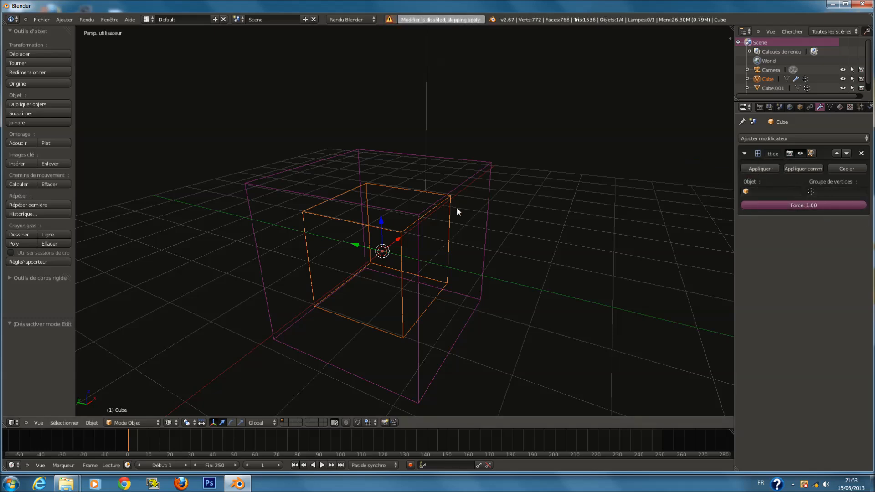
right_click(461, 182)
right_click(431, 190)
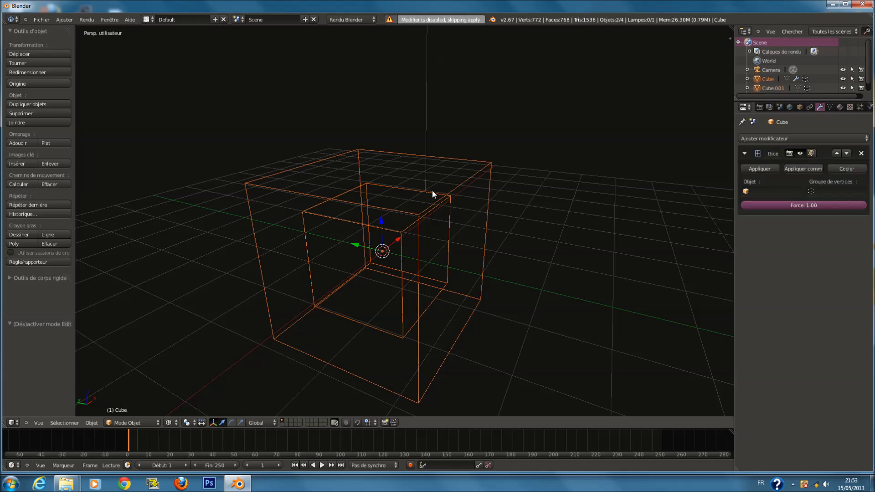
left_click(760, 167)
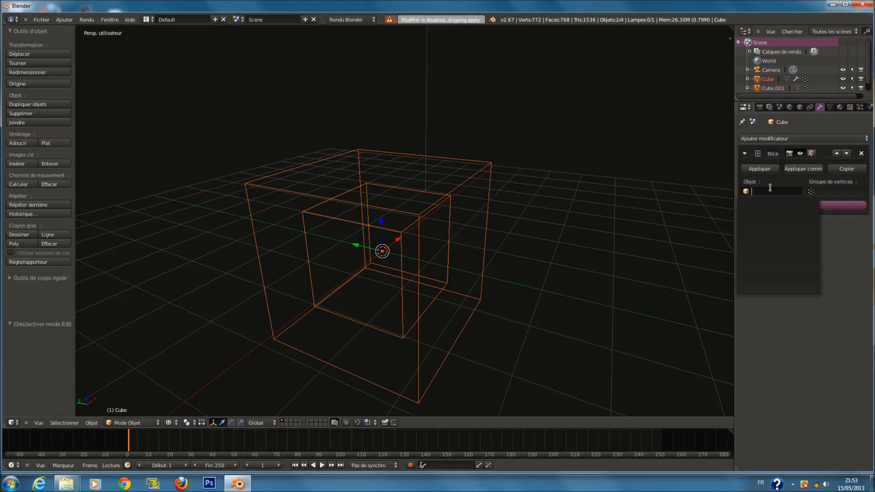
left_click(786, 170)
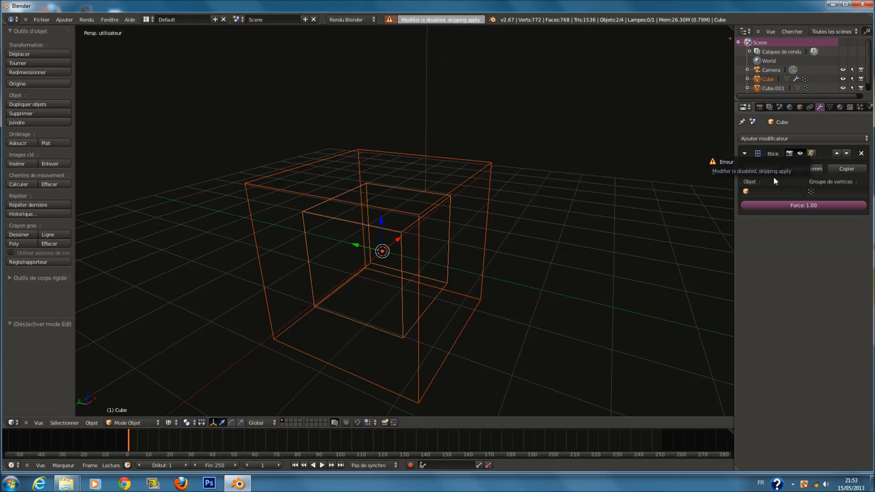
Try applying the Lattice modifier again and remove it from the cube
right_click(452, 193)
left_click(768, 138)
right_click(487, 233)
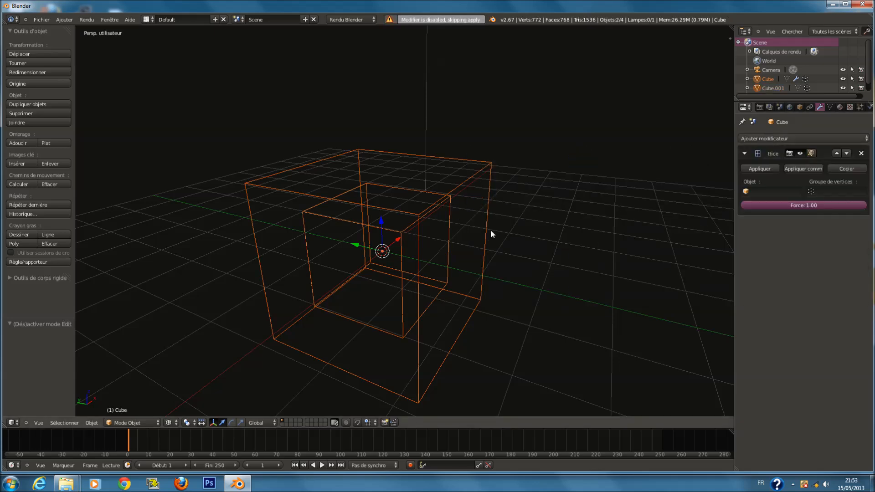
left_click(758, 166)
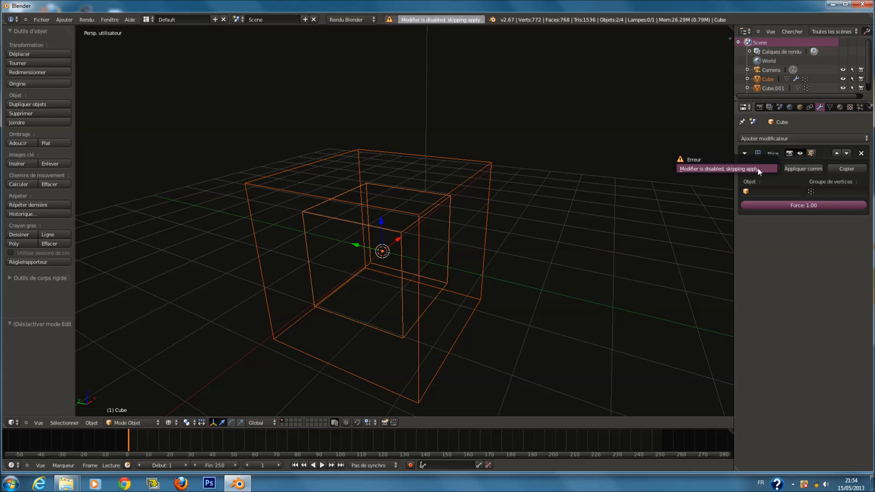
left_click(862, 154)
Add a Lattice modifier to the original cube again
key("z")
key("z")
key("a")
right_click(426, 215)
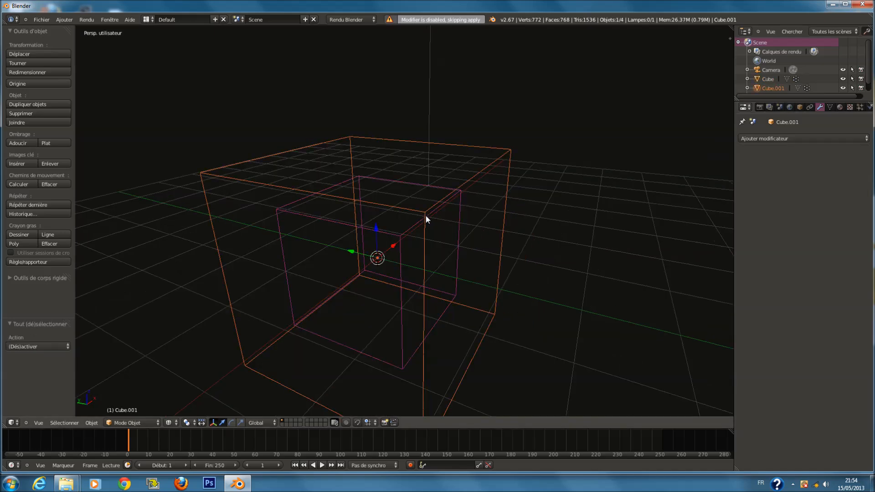
right_click(395, 227)
left_click(760, 139)
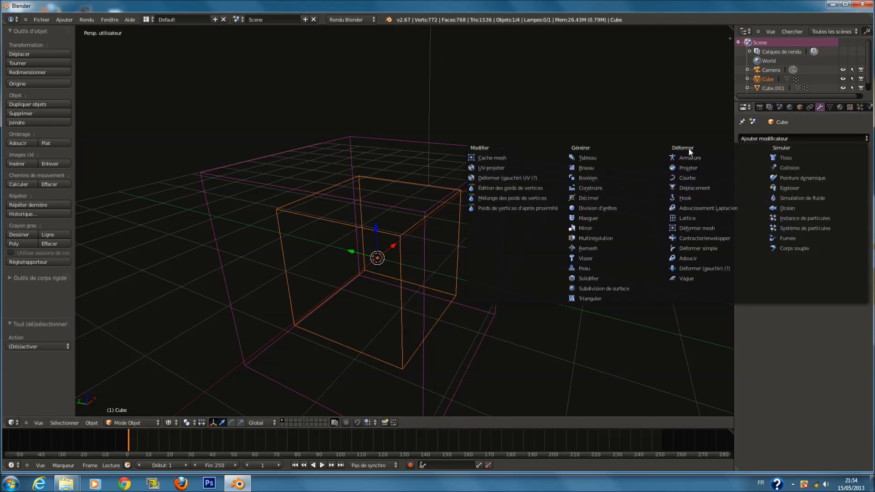
left_click(709, 220)
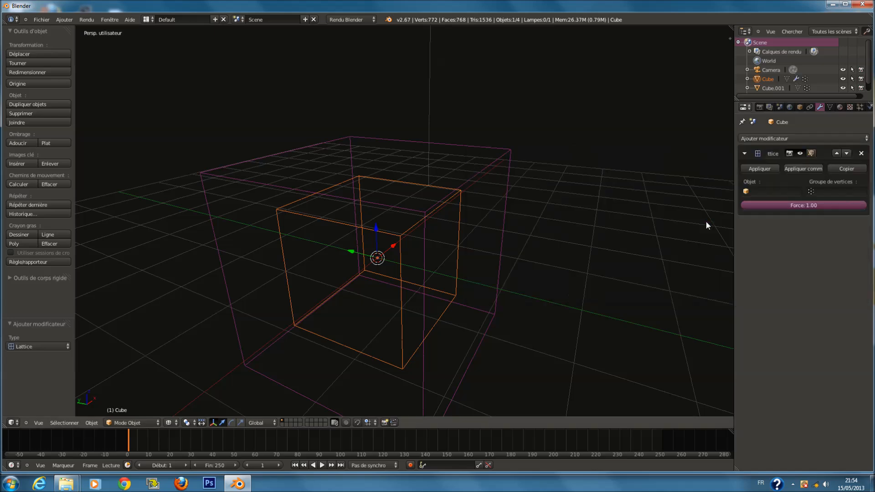
Try to apply the Lattice modifier and adjust its force, and remove it from the cube
right_click(483, 168, "shift")
right_click(452, 220, "shift")
left_click(774, 167)
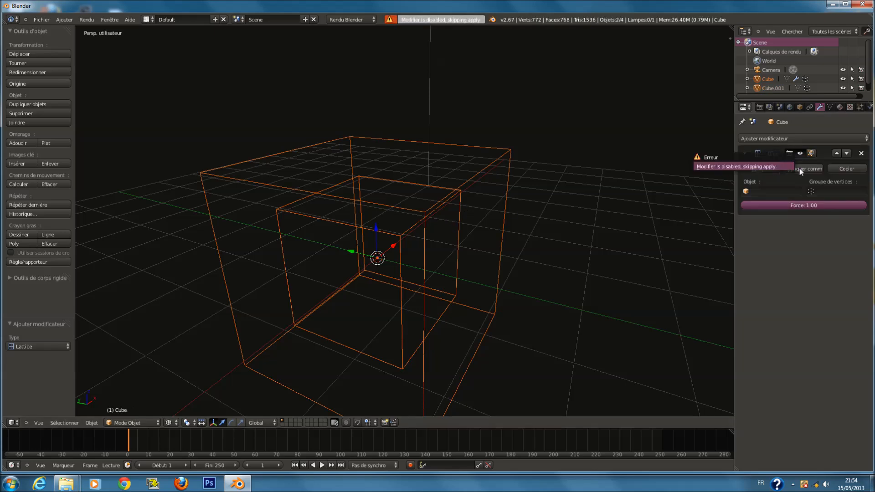
left_click_drag(817, 204, 866, 204)
left_click(753, 169)
left_click(861, 153)
scroll(415, 203, "down", 3)
scroll(455, 189, "up", 3)
key("Tab")
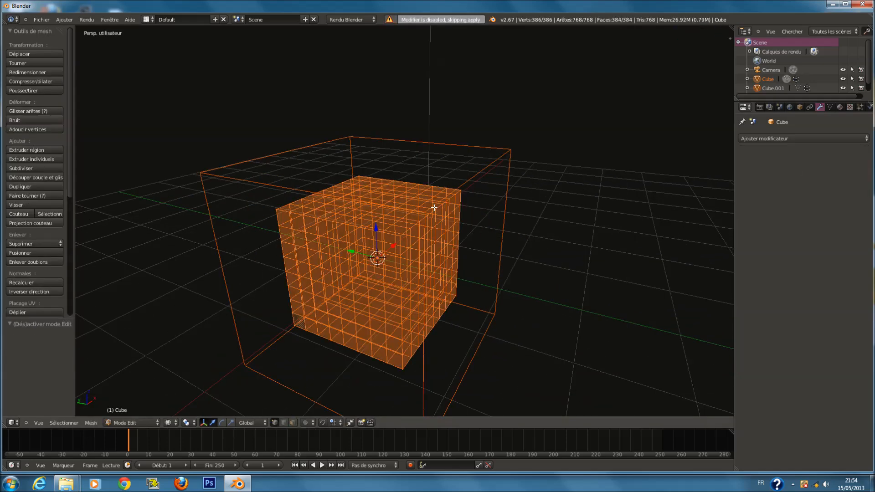
key("Tab")
right_click(510, 160)
key("Tab")
right_click(508, 157)
key("g")
right_click(582, 136)
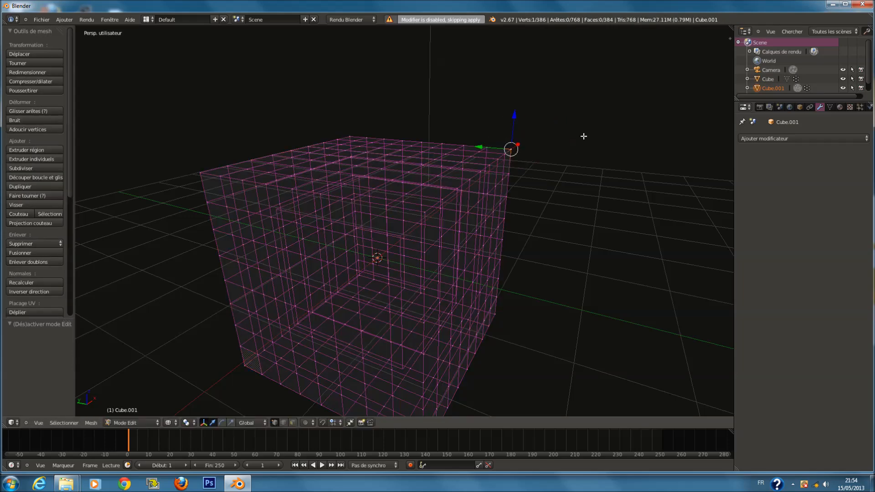
key("Tab")
Add a Mesh Deform modifier to the enlarged copy with Cube as its object
right_click(450, 207)
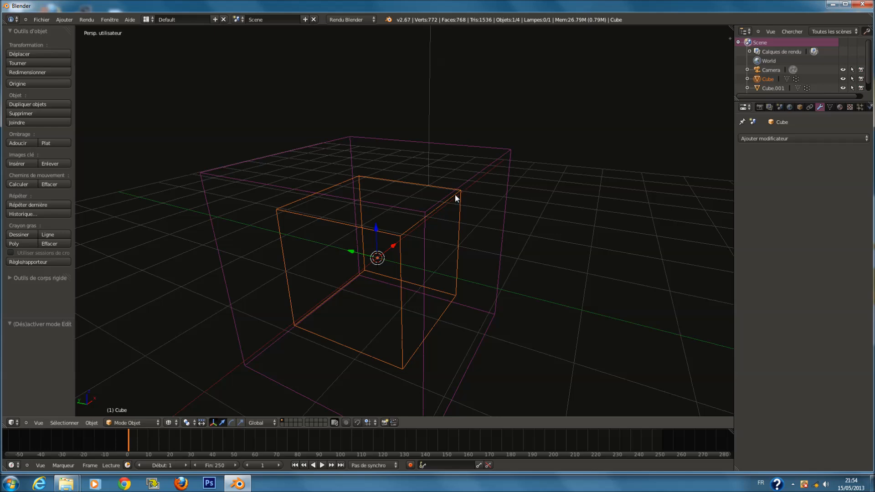
right_click(492, 162)
left_click(764, 137)
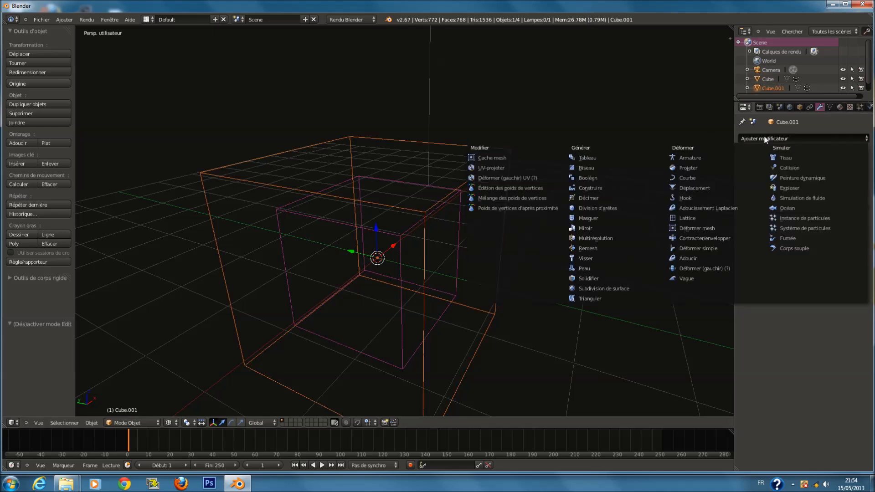
left_click(715, 228)
left_click(774, 191)
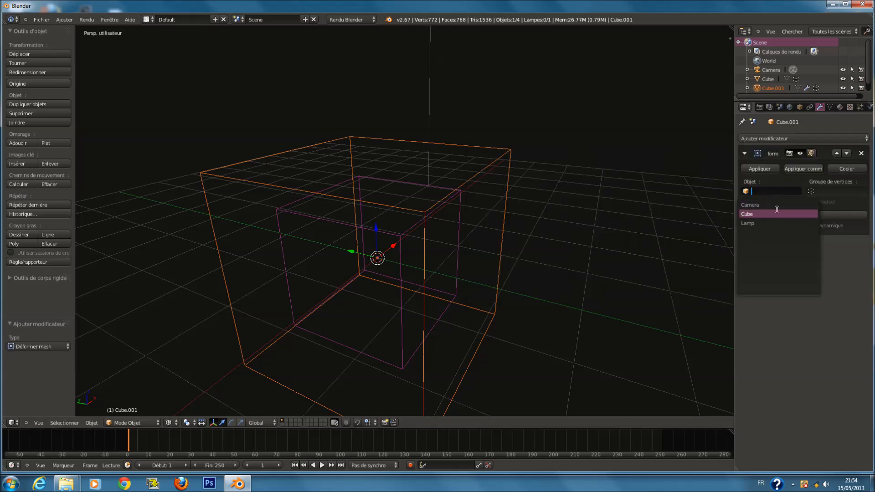
left_click(776, 213)
key("Tab")
key("a")
right_click(510, 150)
key("g")
right_click(604, 144)
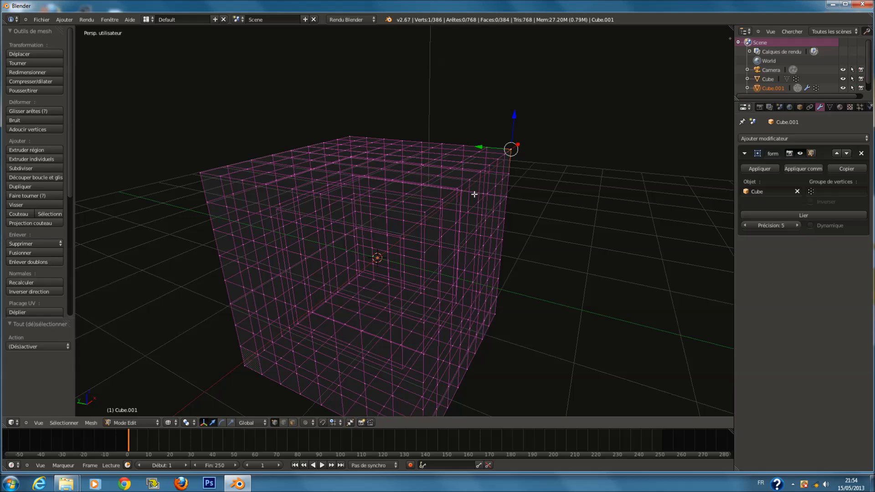
key("Tab")
right_click(446, 190)
key("Tab")
key("Tab")
key("Tab")
key("z")
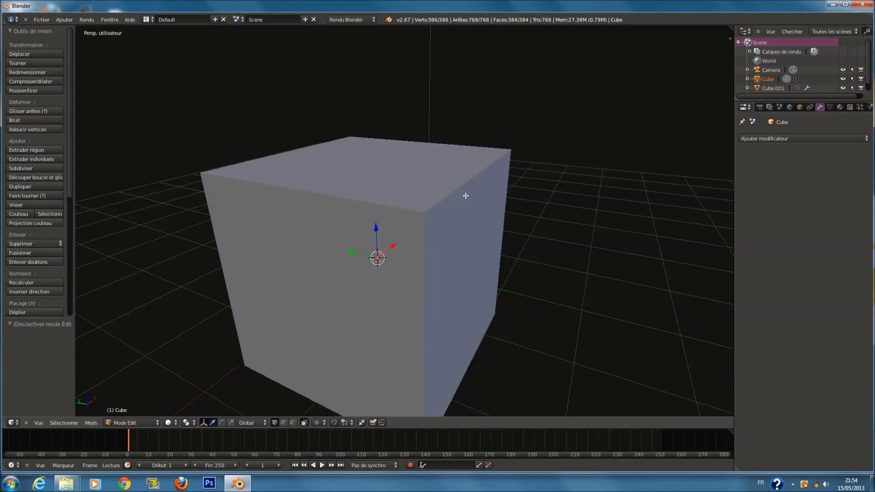
key("Tab")
Clear the object of the copy's Mesh Deform modifier
right_click(465, 195)
scroll(478, 176, "down", 1)
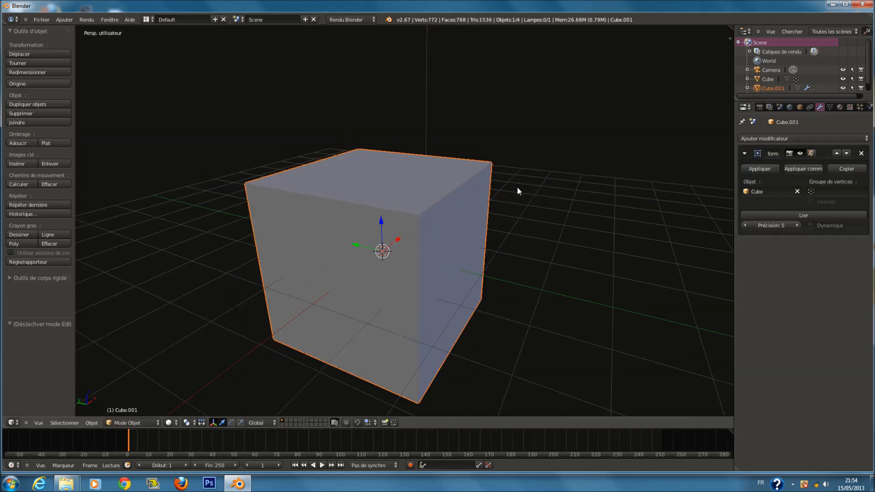
left_click(797, 191)
key("z")
scroll(422, 204, "up", 1)
Add a Mesh Deform modifier to the original inner cube
right_click(418, 226)
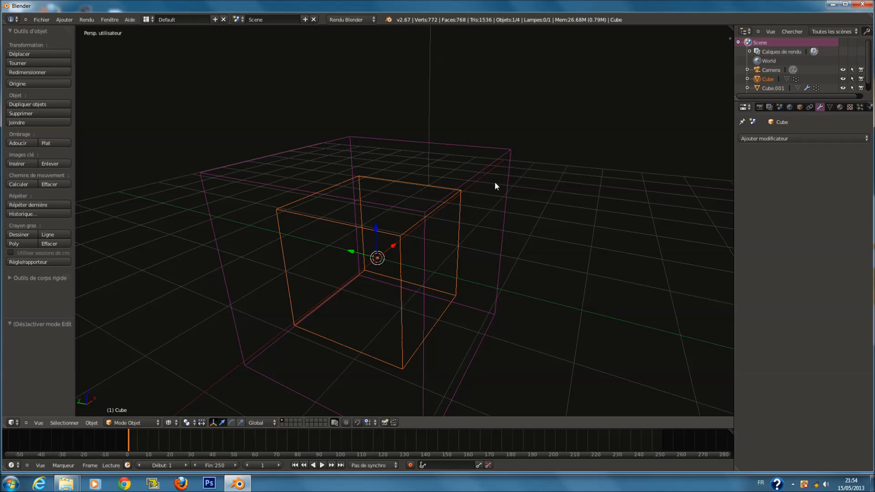
right_click(501, 165)
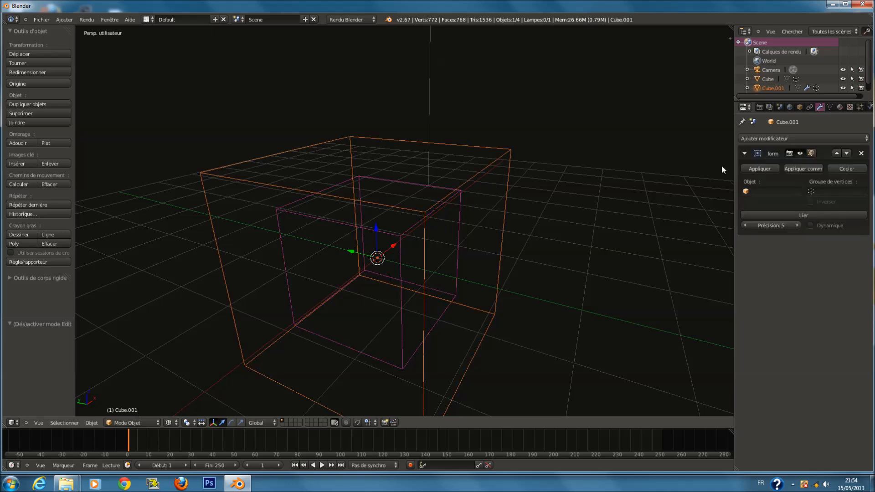
right_click(409, 233)
left_click(780, 139)
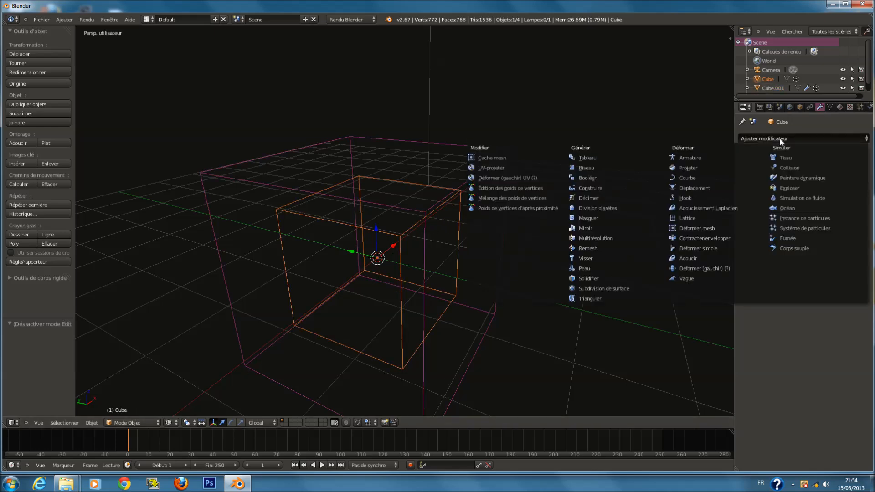
left_click(726, 229)
Remove the Mesh Deform modifier from the enlarged copy
right_click(508, 163)
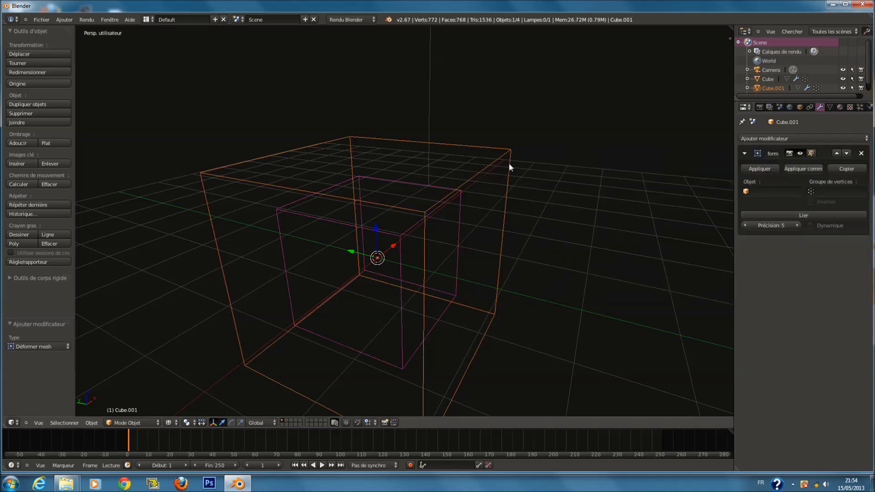
left_click(861, 153)
Set the inner cube's Mesh Deform object to Cube.001 and bind it
right_click(404, 238)
left_click(780, 191)
left_click(775, 214)
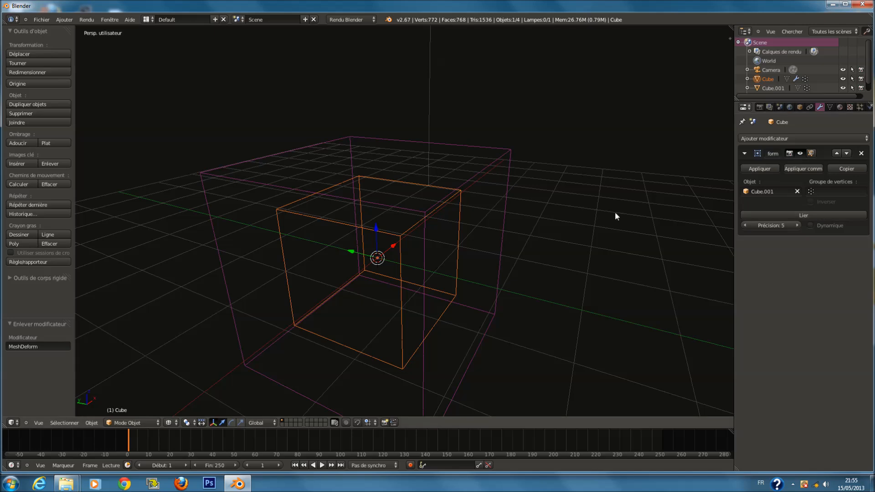
key("z")
left_click(816, 215)
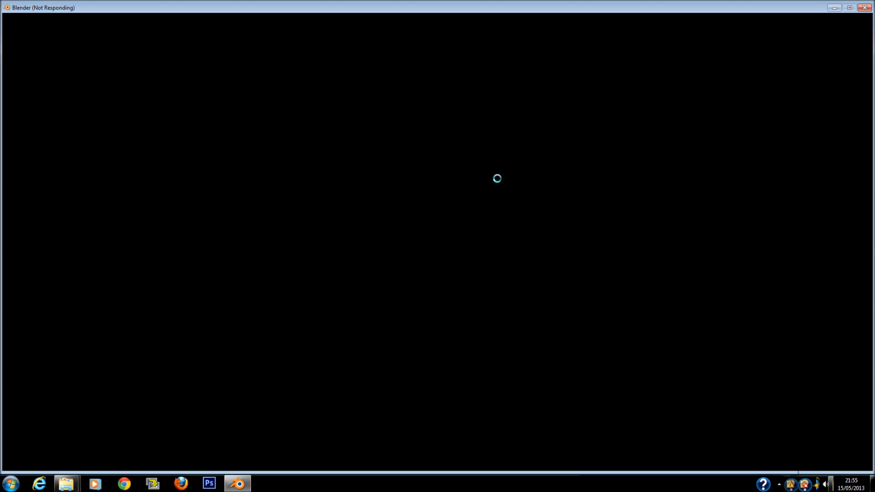
Switch to wireframe view and enter Edit Mode on the cage cube Cube.001
scroll(471, 182, "down", 2)
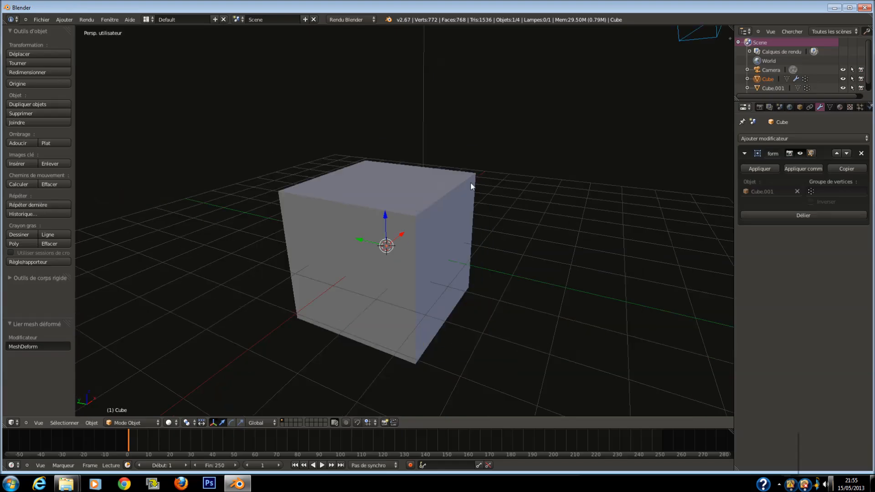
scroll(467, 184, "up", 2)
key("z")
key("Tab")
right_click(460, 203)
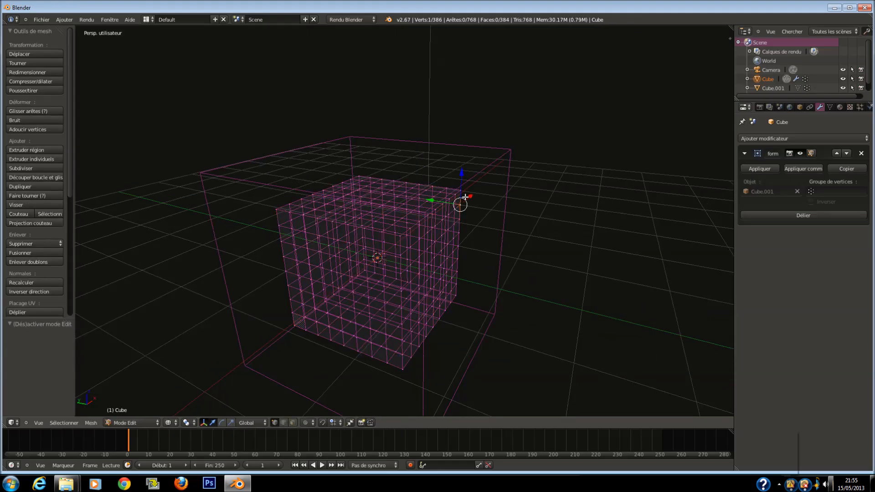
key("Tab")
right_click(510, 158)
key("Tab")
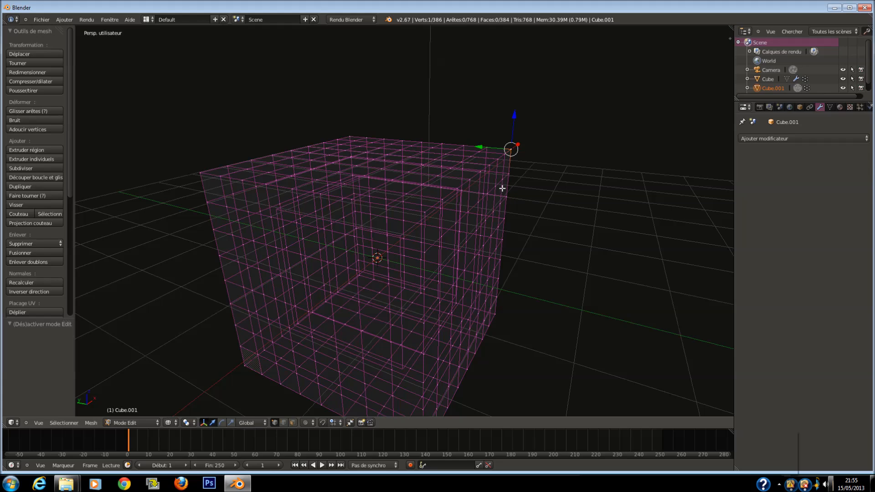
Try to move a corner group of the cage's vertices to deform the inner cube
key("g")
right_click(580, 192)
key("c")
left_click_drag(496, 176, 508, 168)
right_click(508, 169)
key("g")
right_click(490, 205)
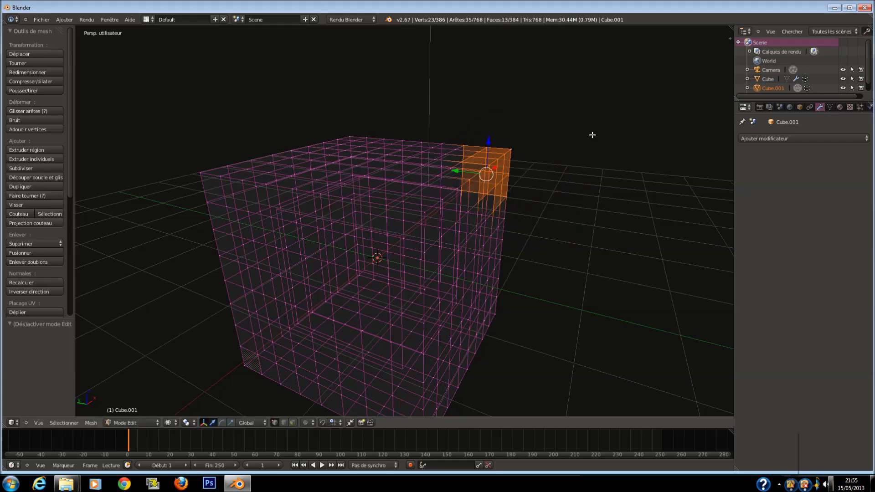
key("f")
key("g")
right_click(633, 168)
Return to solid object view and delete the cage cube Cube.001
key("Tab")
key("z")
key("x")
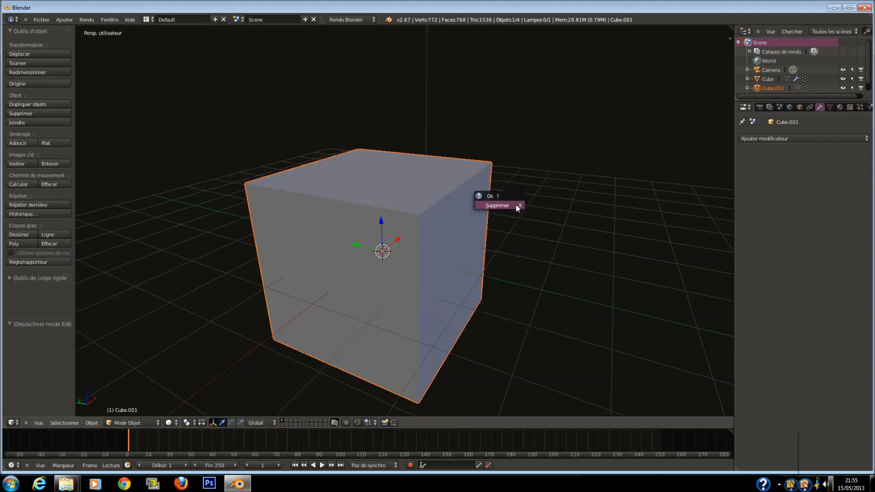
left_click(516, 204)
Select the remaining cube and remove its Mesh Deform modifier
right_click(423, 203)
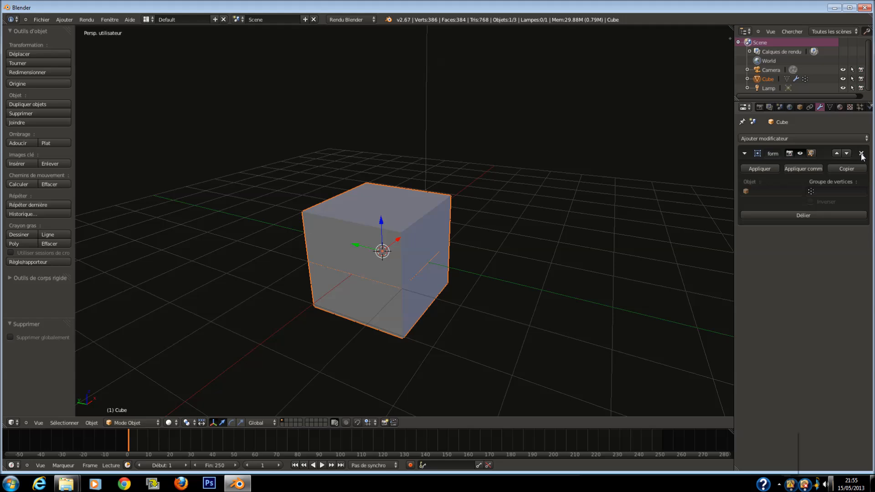
left_click(861, 156)
Add a Shrinkwrap modifier to the cube, open its target field, and remove the modifier
left_click(766, 138)
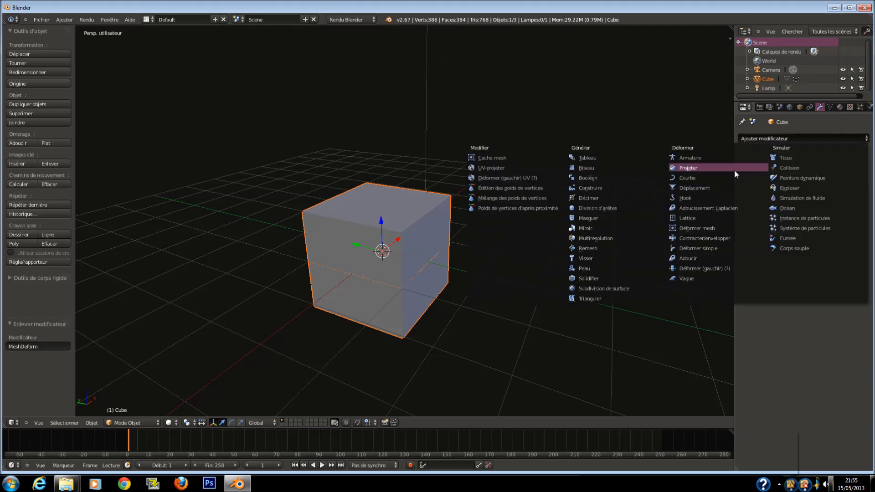
left_click(722, 238)
scroll(713, 199, "up", 1)
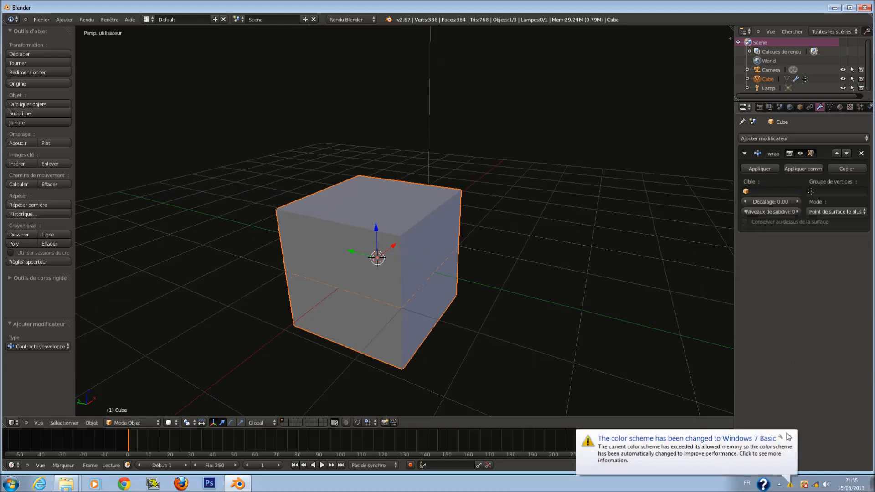
left_click(775, 191)
key("Escape")
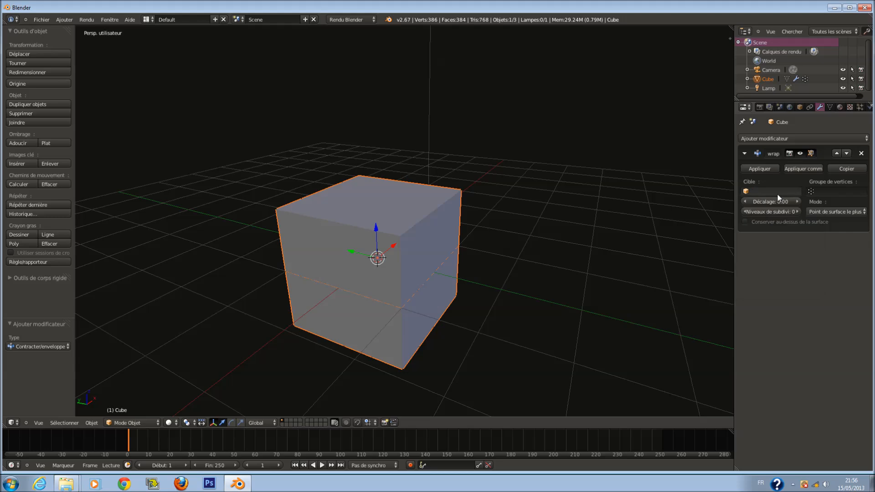
left_click(860, 153)
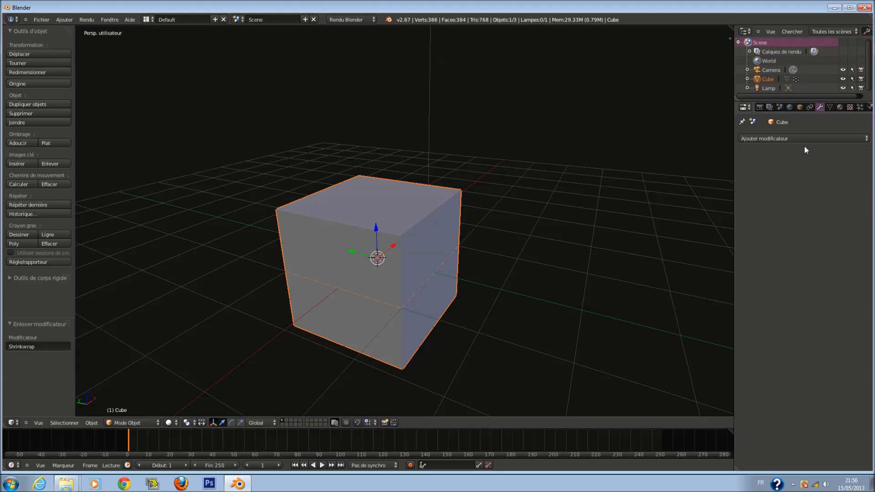
Add a Simple Deform modifier, adjust its twist angle, and remove it again
left_click(794, 138)
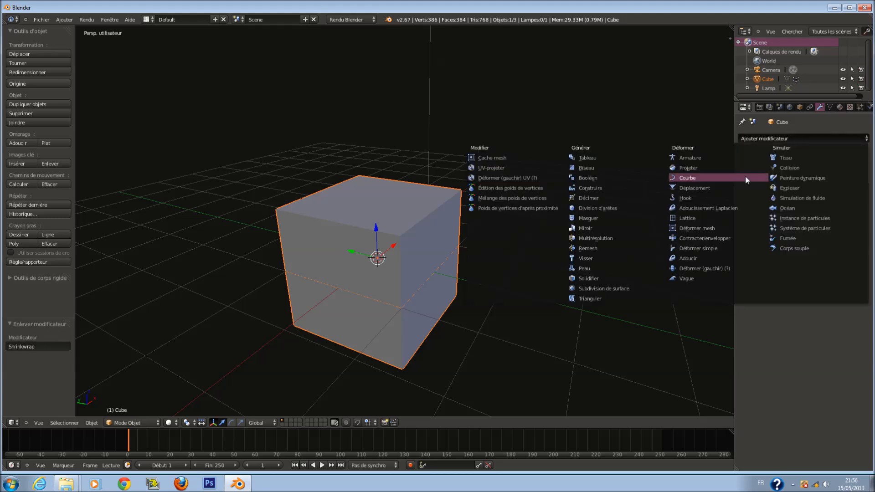
left_click(718, 248)
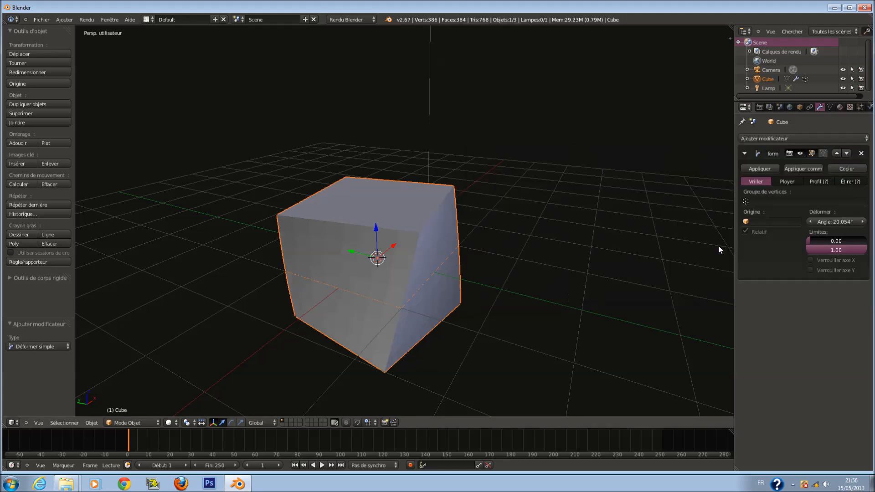
left_click_drag(837, 219, 745, 224)
left_click(861, 153)
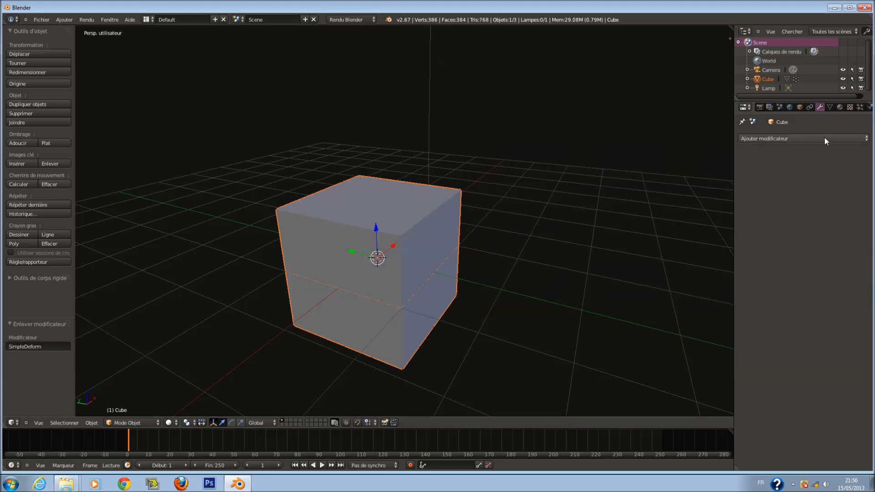
Add a Smooth modifier with factor 3.914 and 5 repeats, inspect the result, then remove it
left_click(825, 138)
left_click(739, 258)
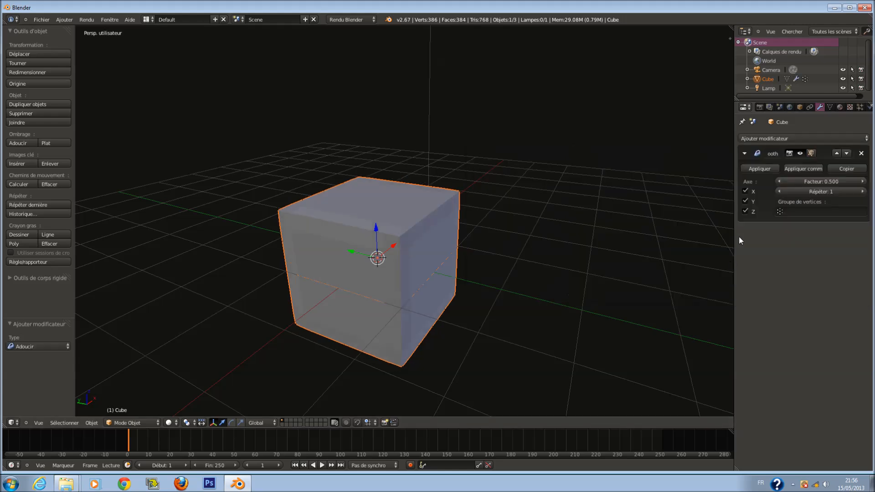
left_click_drag(816, 180, 859, 191)
left_click(781, 191)
left_click(781, 190)
left_click(781, 190)
left_click(780, 190)
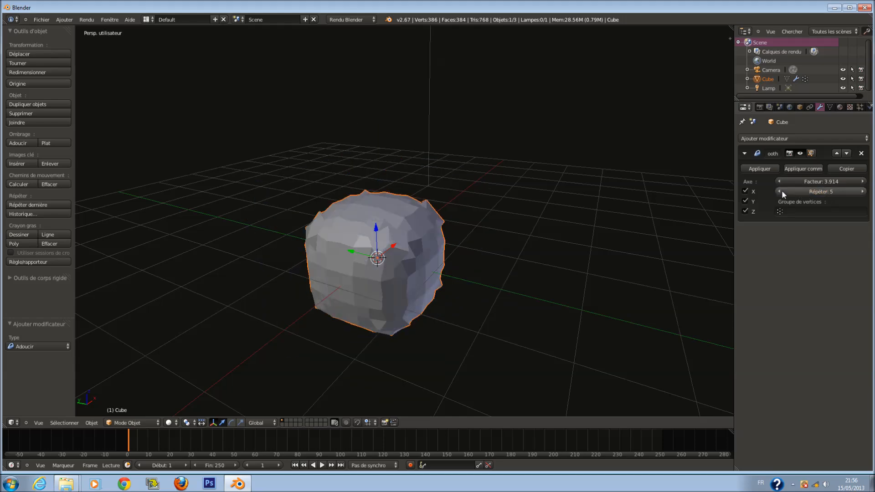
scroll(438, 220, "up", 1)
middle_click_drag(435, 228, 448, 221)
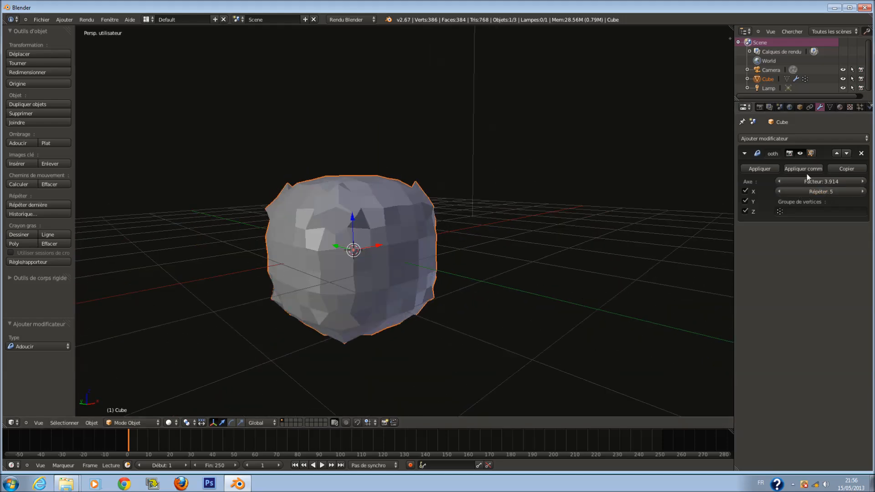
left_click(860, 154)
Add a Warp modifier with strength -3.17, then remove it
left_click(837, 139)
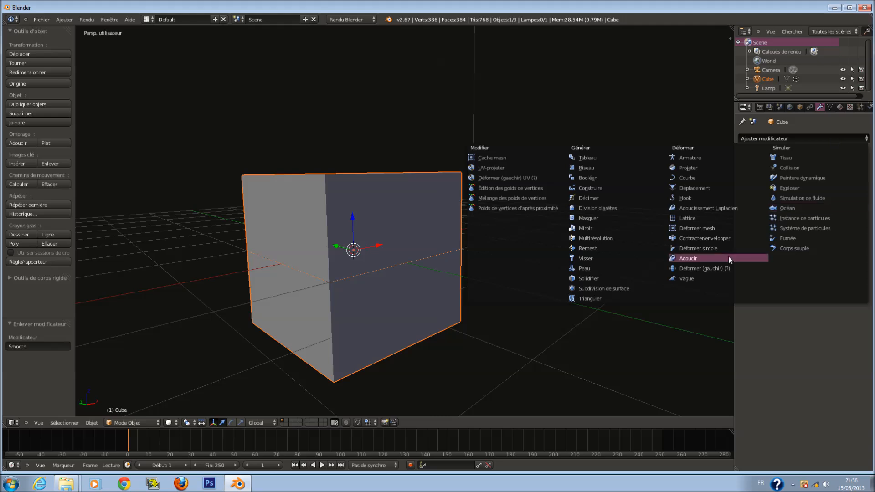
left_click(723, 269)
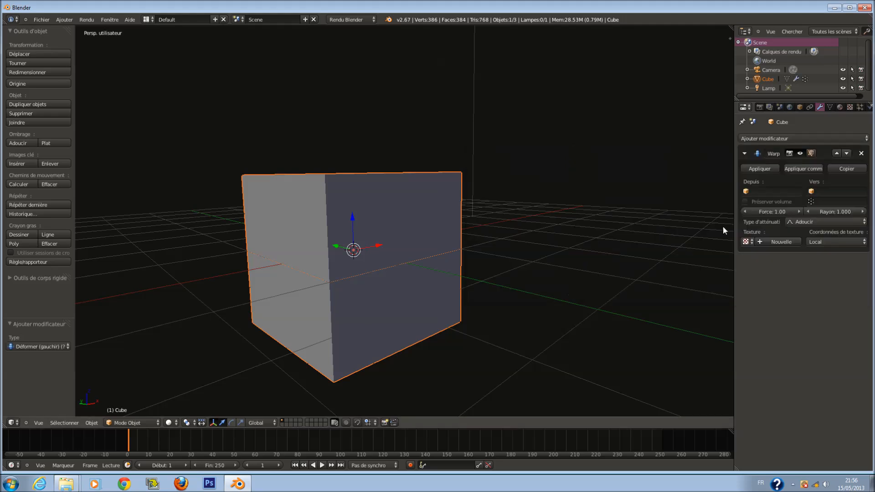
left_click_drag(785, 210, 732, 222)
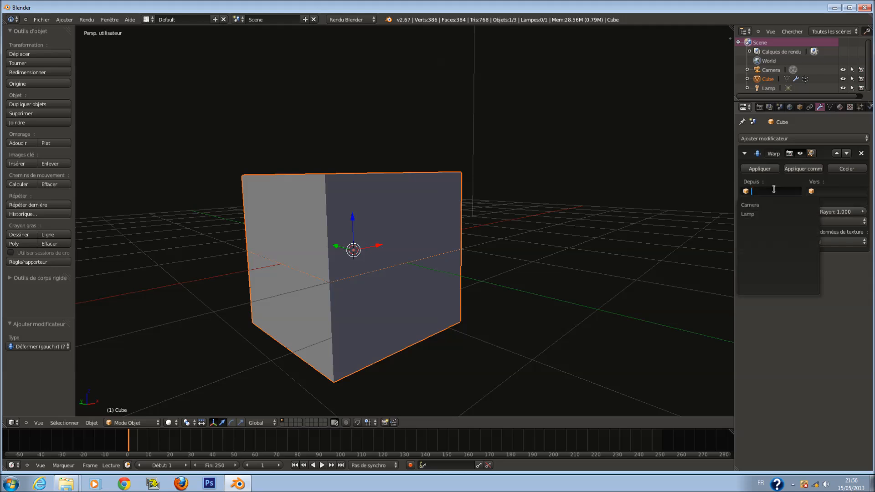
left_click(862, 153)
Add a Wave modifier, play the animation to preview it, rewind to frame 0, and remove it
left_click(811, 138)
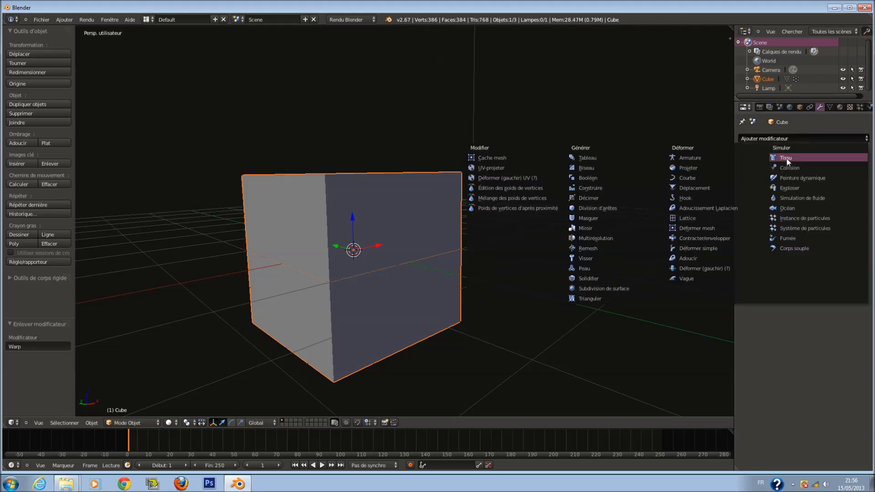
left_click(714, 278)
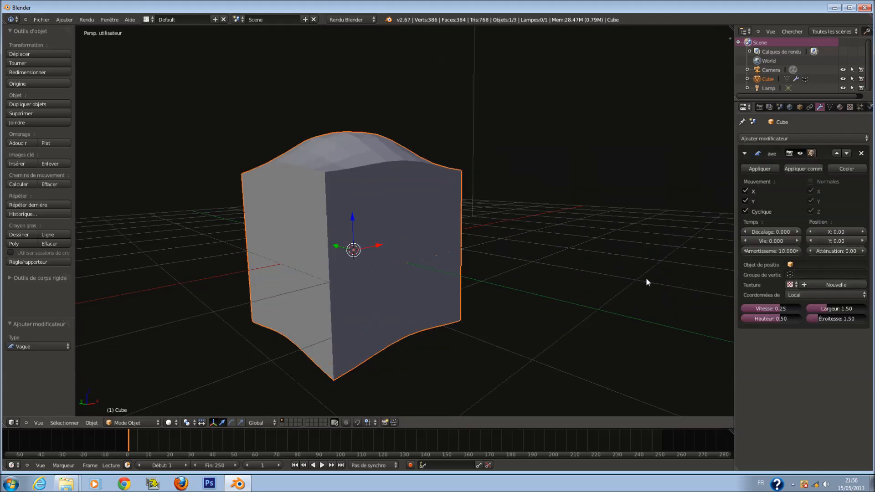
key("alt+a")
middle_click_drag(534, 292, 451, 311)
key("alt+a")
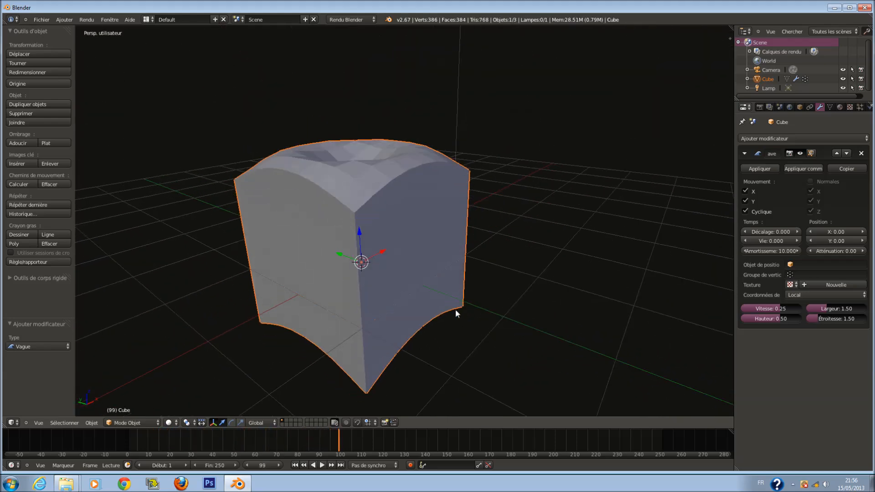
left_click_drag(340, 441, 119, 442)
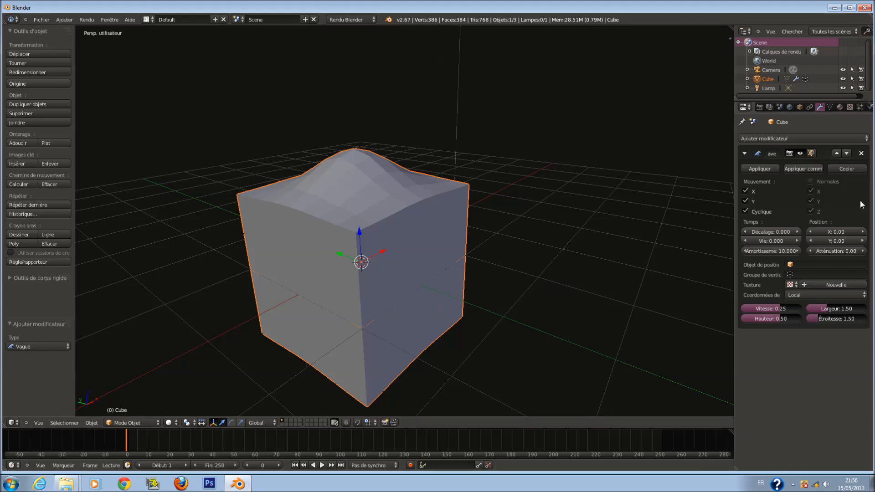
left_click(861, 153)
Open the cube's Physics properties, look around the scene, and minimize the Blender window
left_click(830, 138)
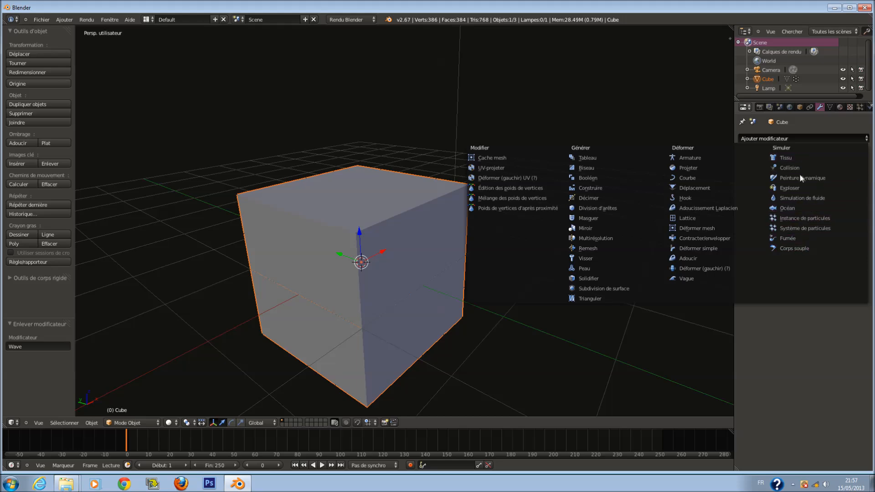
left_click(869, 106)
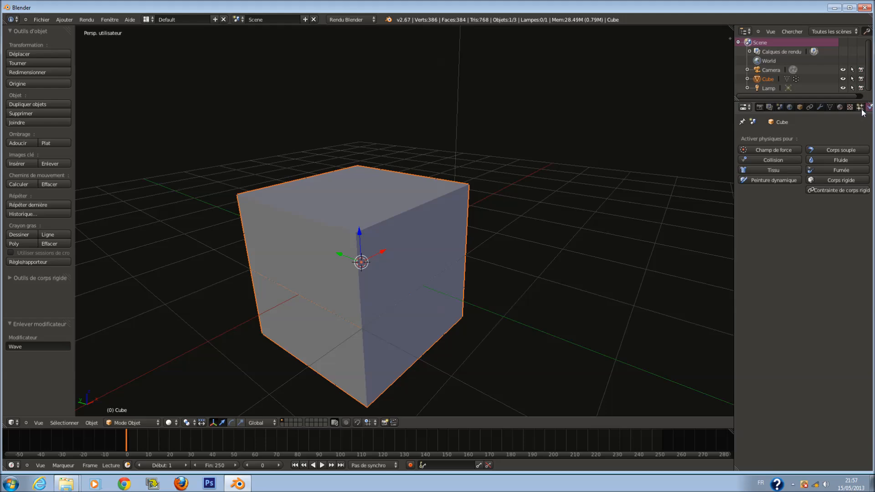
scroll(505, 175, "down", 3)
middle_click_drag(496, 181, 541, 221)
scroll(572, 216, "down", 3)
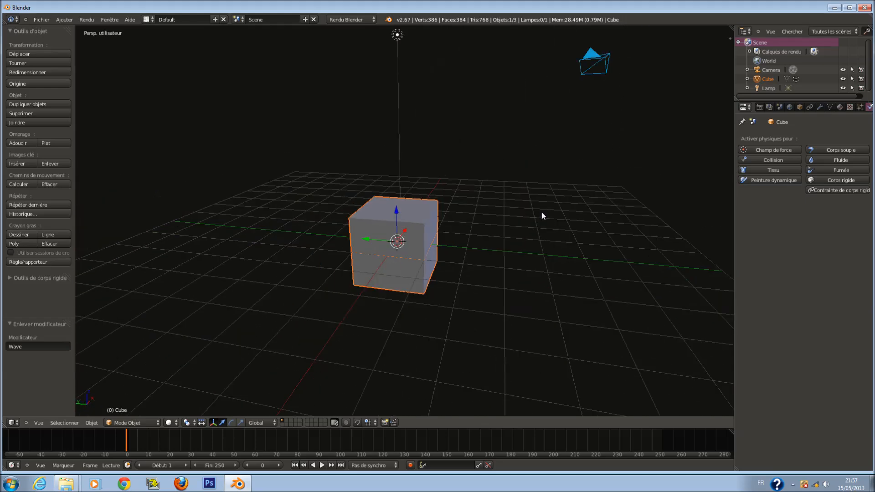
scroll(539, 209, "up", 2)
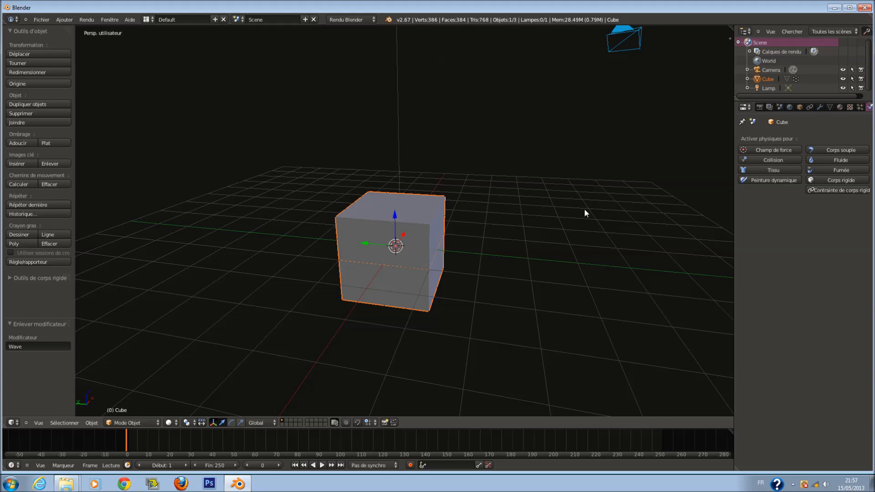
left_click(834, 8)
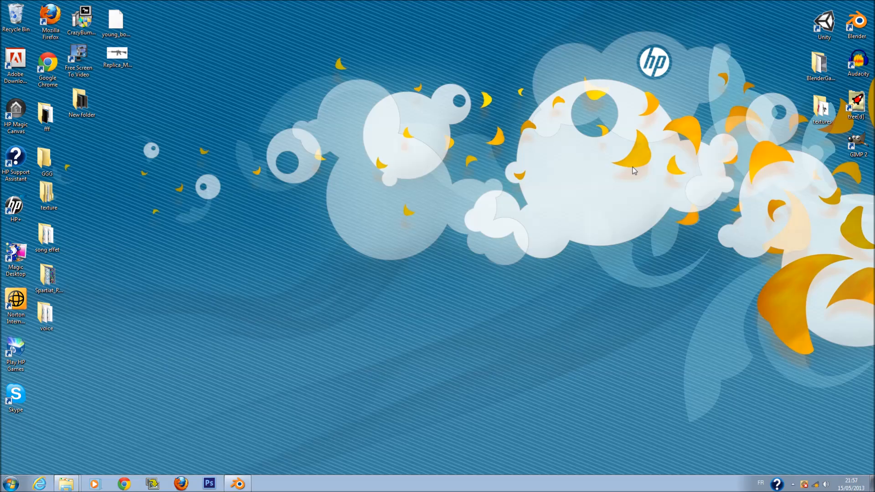